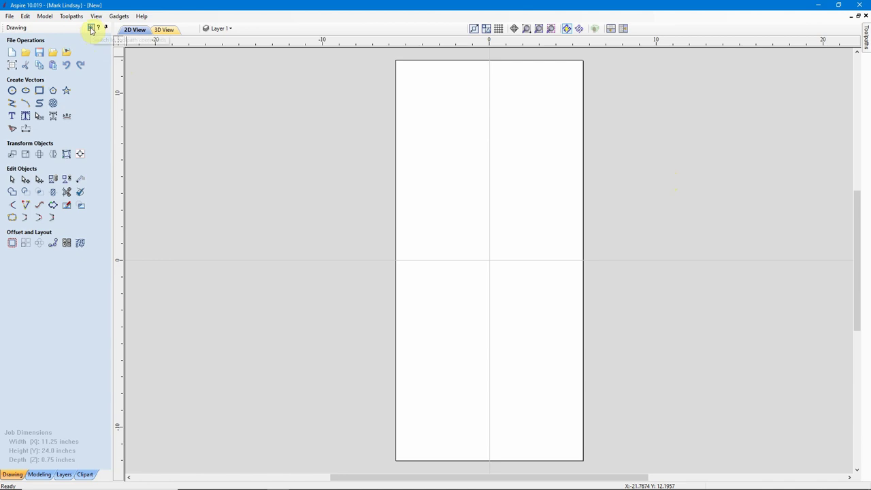
# Check the reference picture of the 3D result among the toolpath operations, then go back to the drawing tools.
pyautogui.click(92, 28)
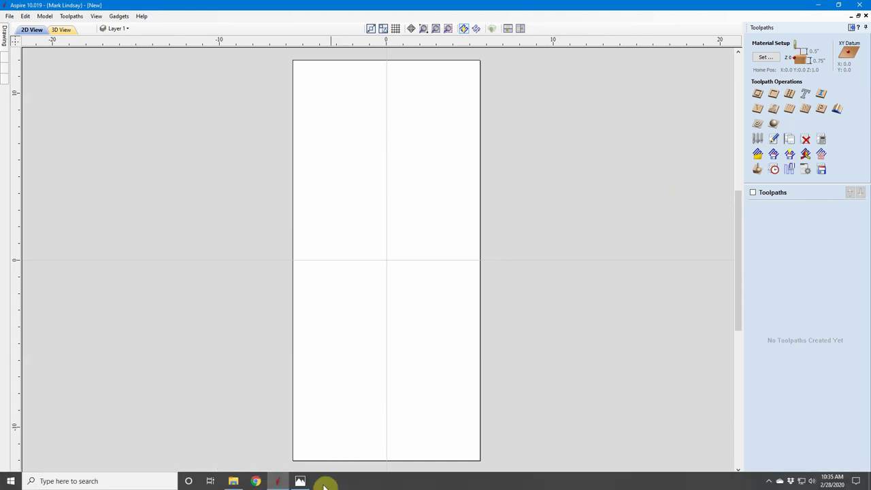
pyautogui.click(300, 481)
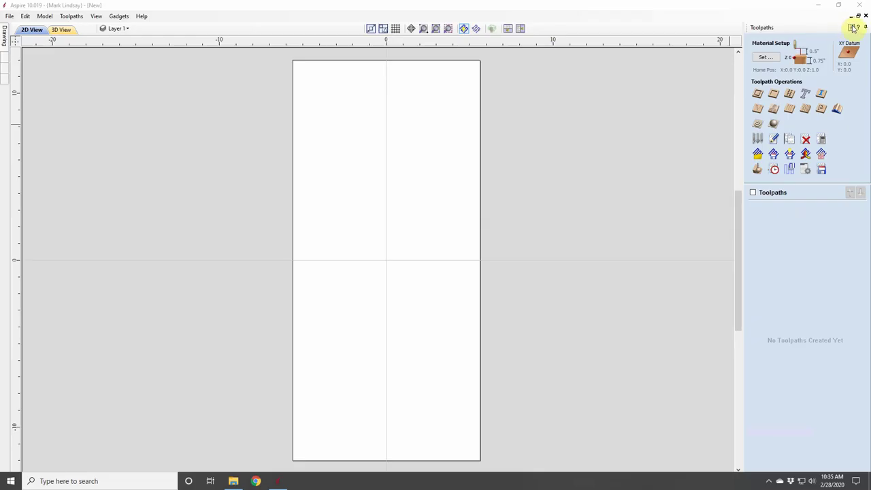
pyautogui.click(852, 27)
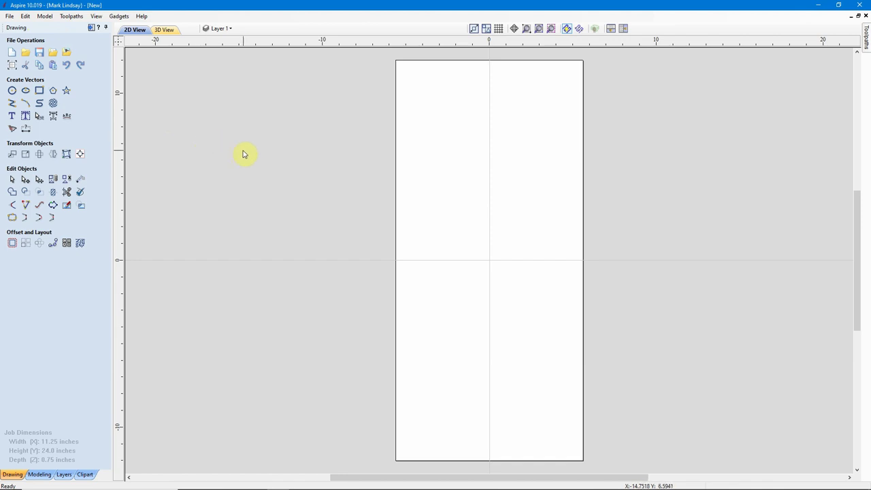
# Draw a tall rectangle on the panel's left half and size it 4.0 × 22 inches.
pyautogui.click(39, 91)
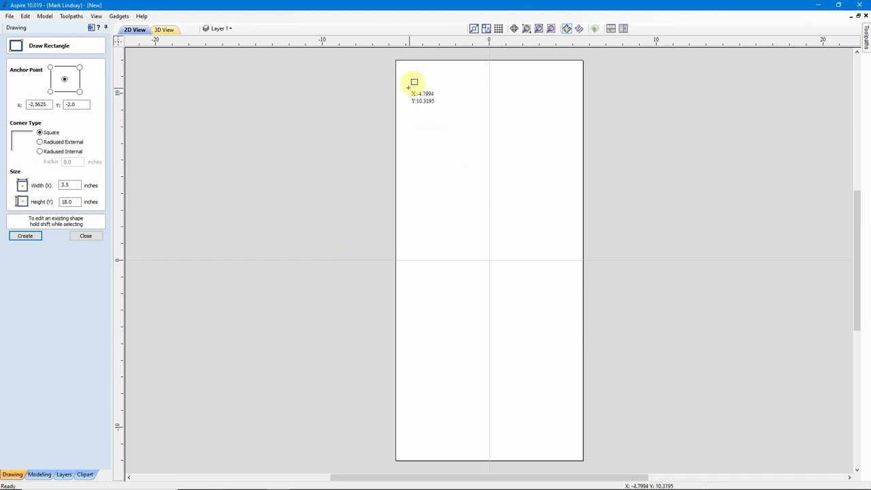
pyautogui.moveTo(408, 87)
pyautogui.mouseDown()
pyautogui.moveTo(450, 247)
pyautogui.moveTo(456, 424)
pyautogui.moveTo(466, 441)
pyautogui.mouseUp()
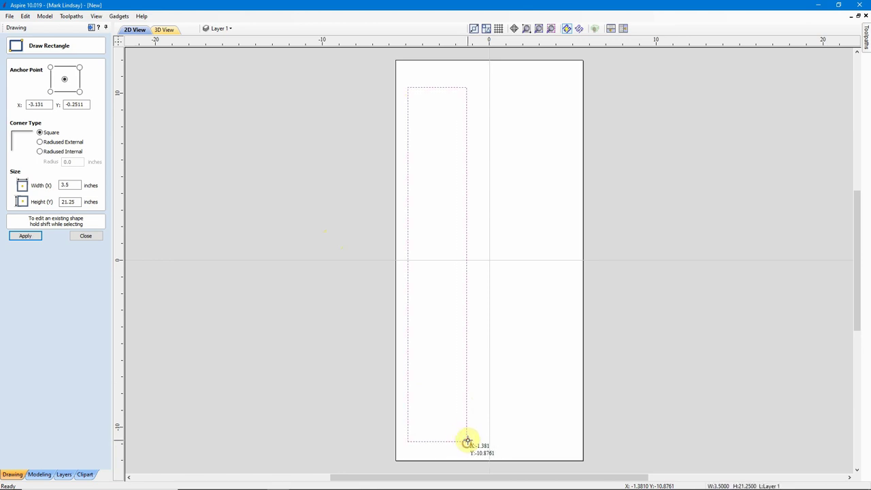
pyautogui.doubleClick(71, 185)
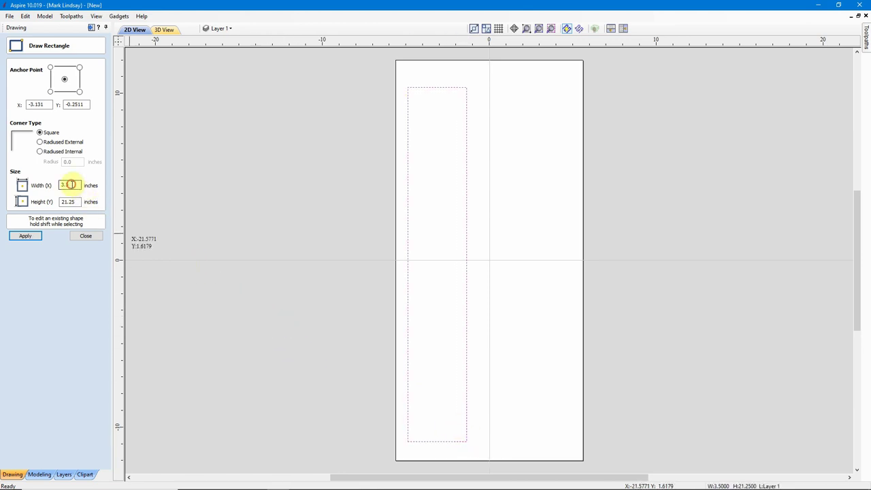
pyautogui.moveTo(72, 184); pyautogui.dragTo(46, 185)
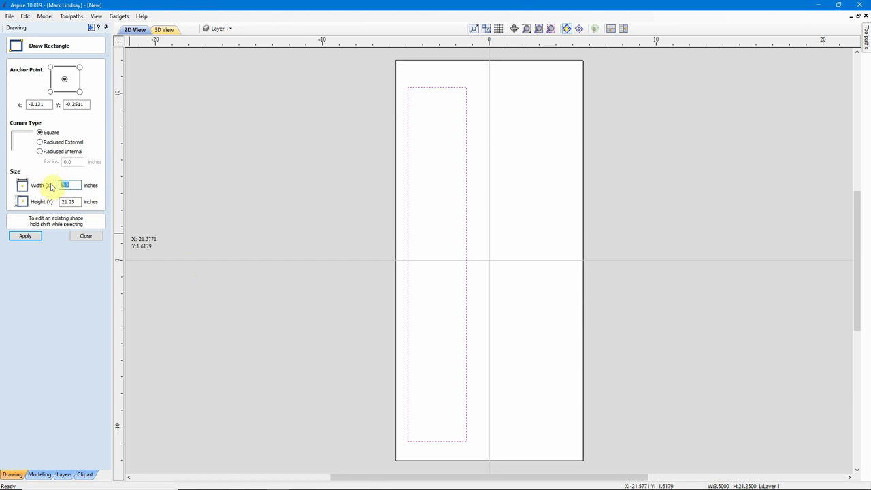
pyautogui.write('4.0')
pyautogui.click(81, 201)
pyautogui.moveTo(78, 202); pyautogui.dragTo(44, 202)
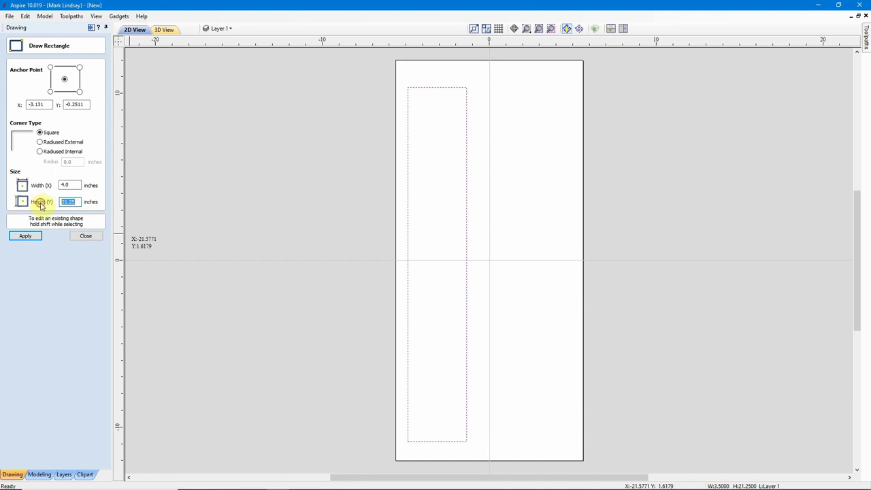
pyautogui.write('22')
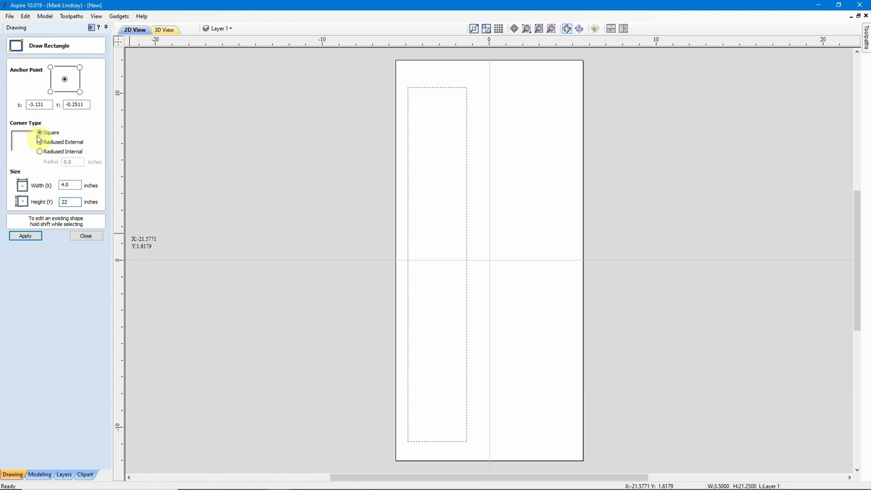
pyautogui.click(25, 237)
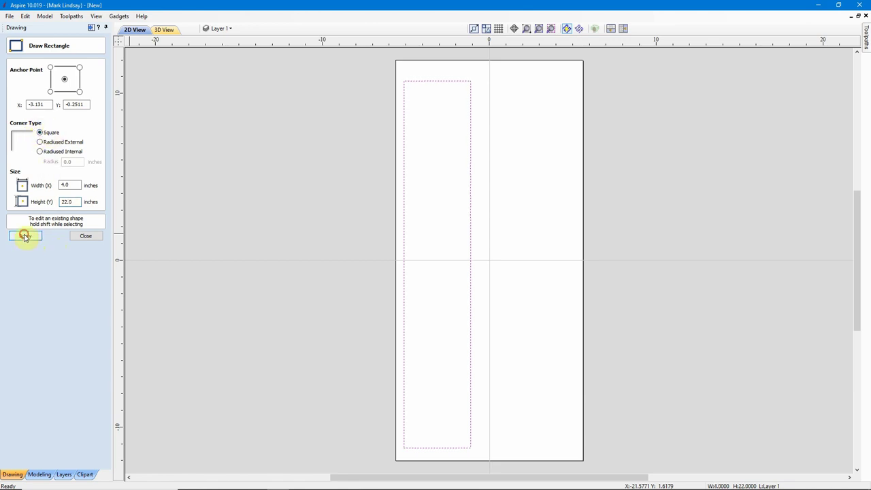
pyautogui.click(79, 236)
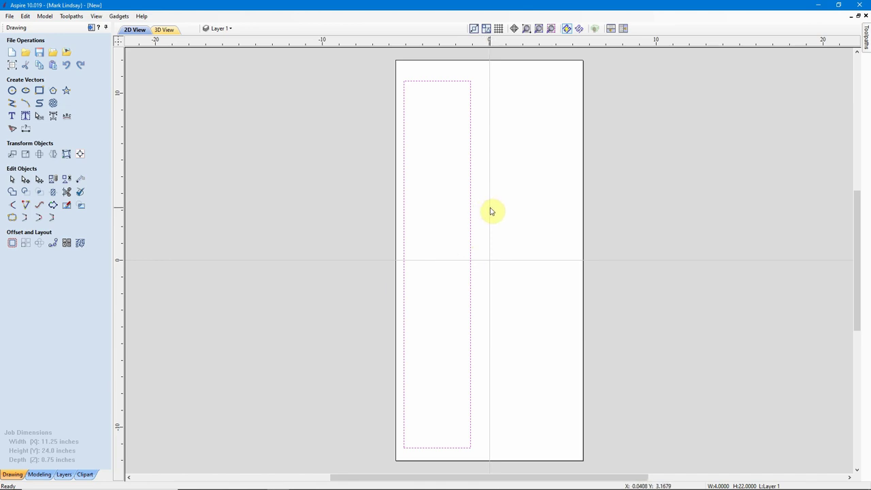
# Draw a 5.625 × 24 inch rectangle from the material's top-left corner to the bottom centre line.
pyautogui.click(38, 90)
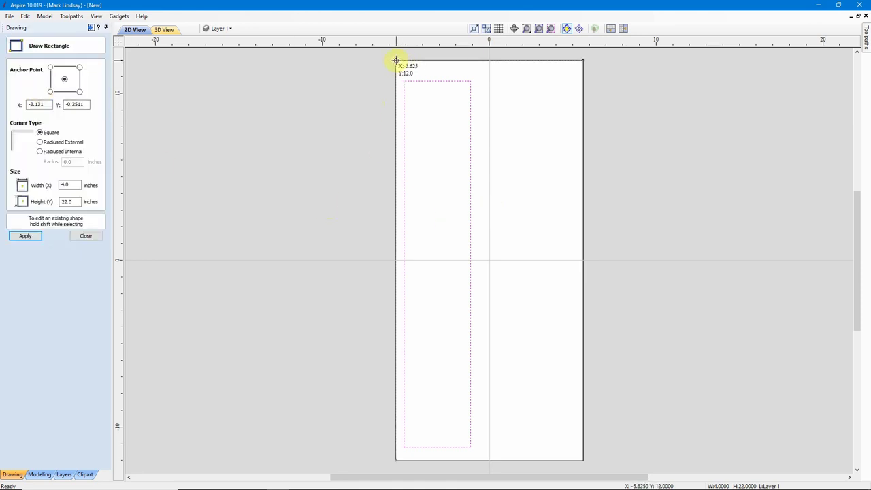
pyautogui.moveTo(395, 61); pyautogui.dragTo(489, 461)
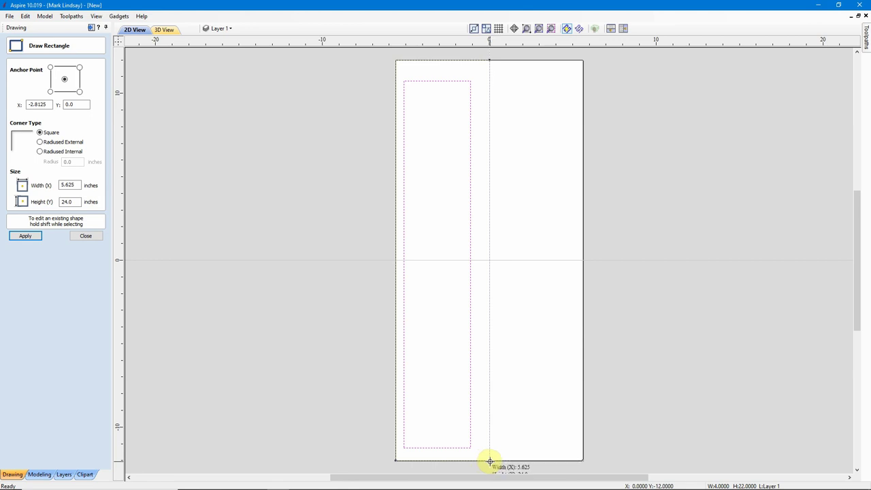
pyautogui.click(490, 461)
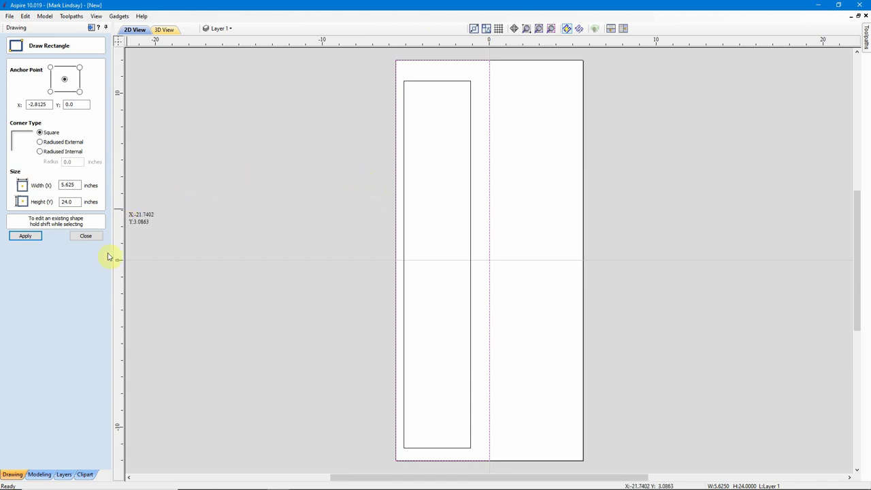
pyautogui.click(85, 236)
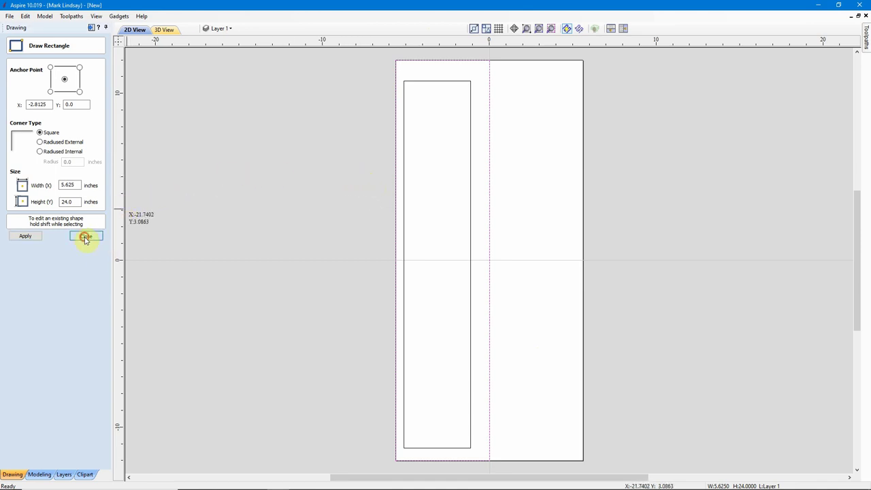
# Select the 4 × 22 rectangle plus the left-half rectangle and centre the inner one in both directions.
pyautogui.click(300, 122)
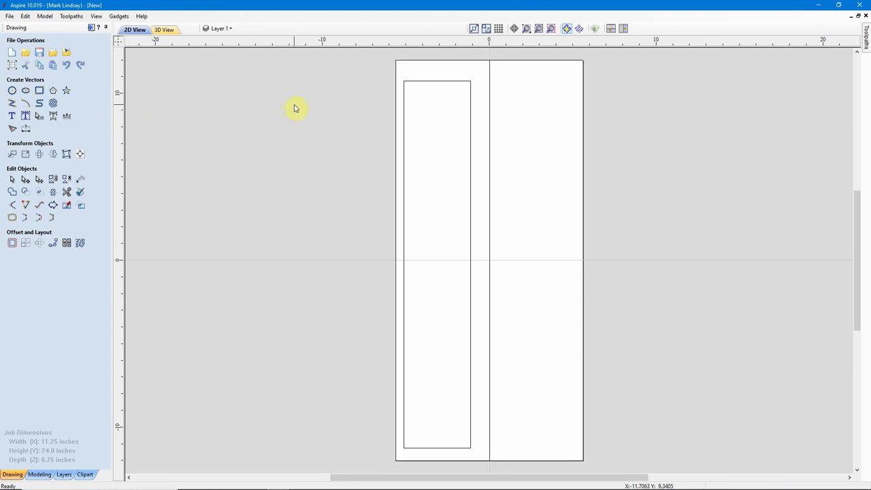
pyautogui.moveTo(477, 72); pyautogui.dragTo(441, 115)
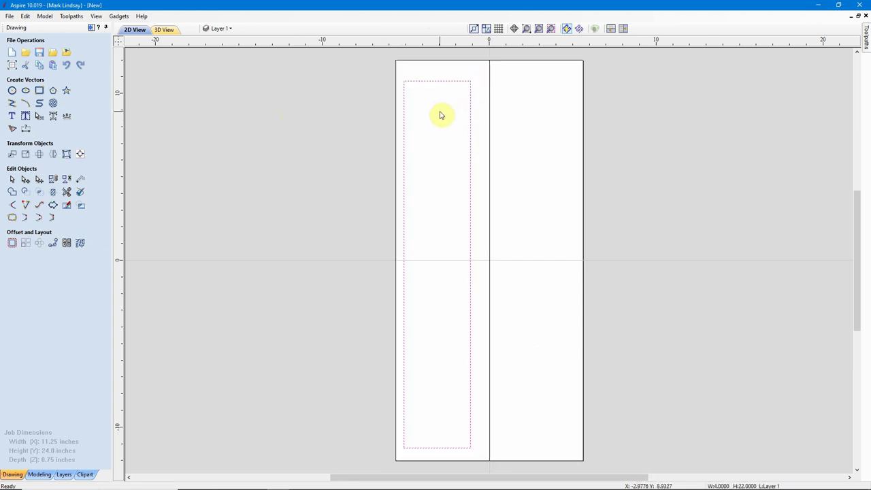
pyautogui.keyDown('shift'); pyautogui.click(484, 68); pyautogui.keyUp('shift')
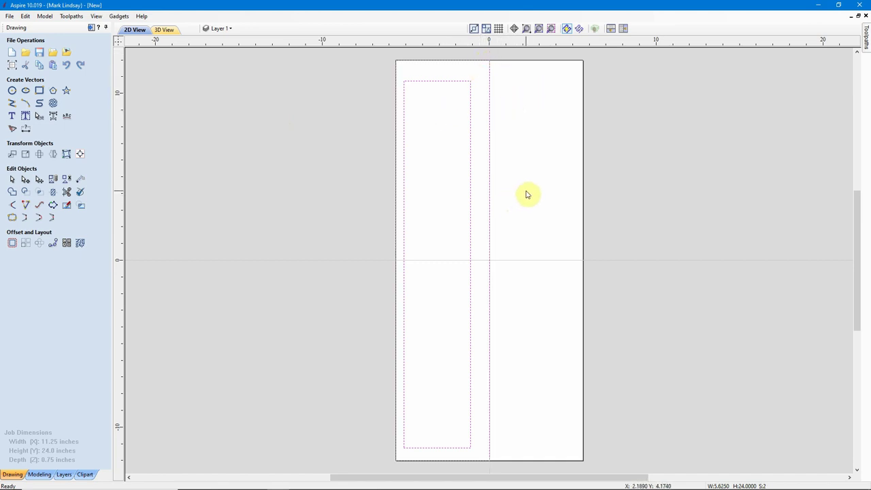
pyautogui.click(80, 156)
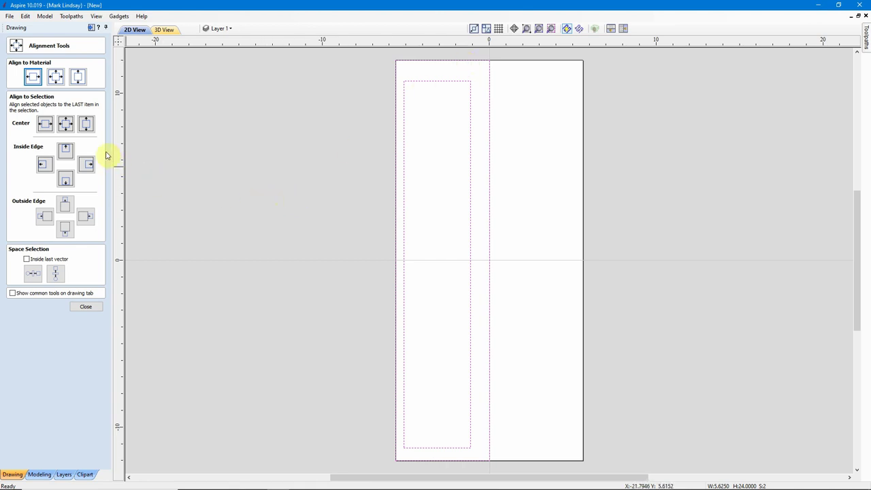
pyautogui.click(65, 125)
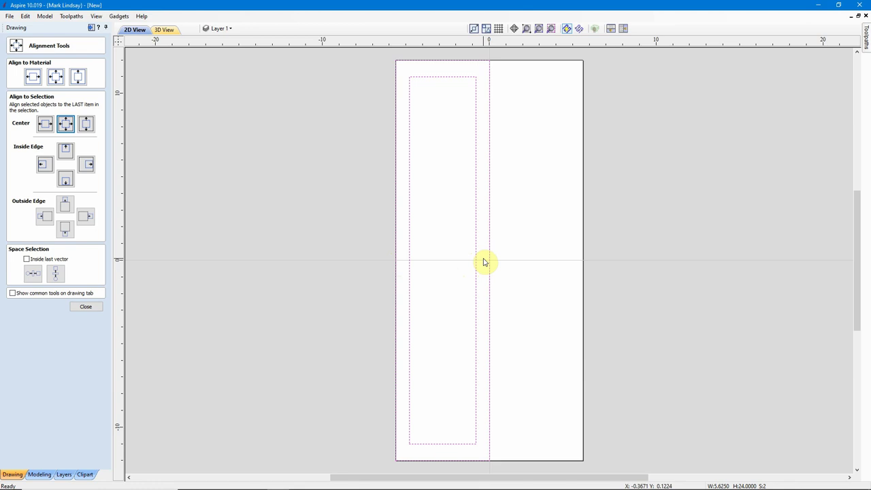
pyautogui.click(91, 307)
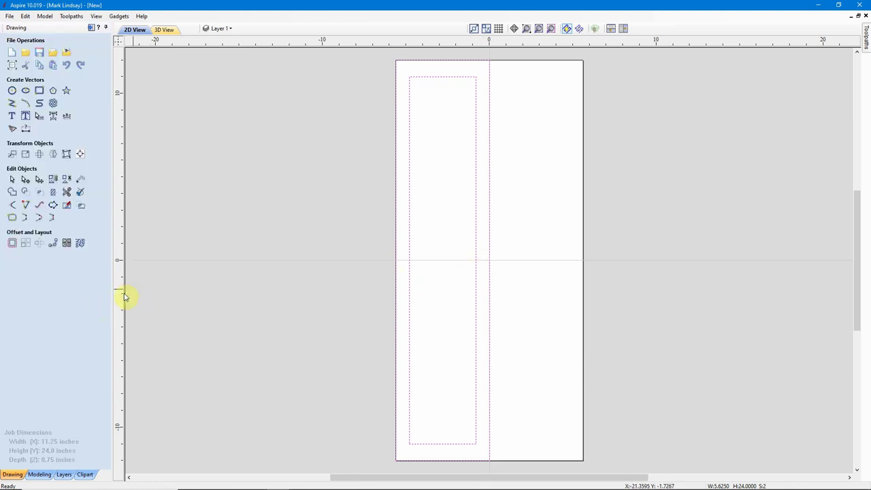
pyautogui.click(364, 214)
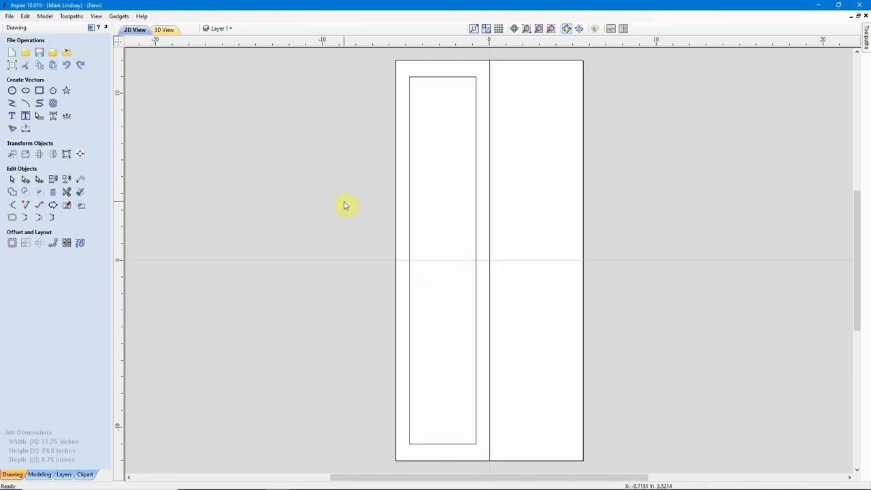
pyautogui.click(401, 192)
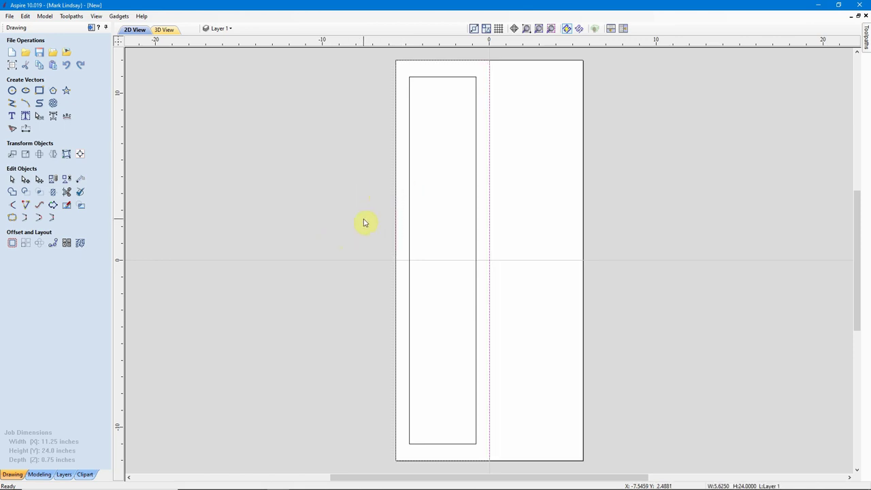
pyautogui.click(241, 209)
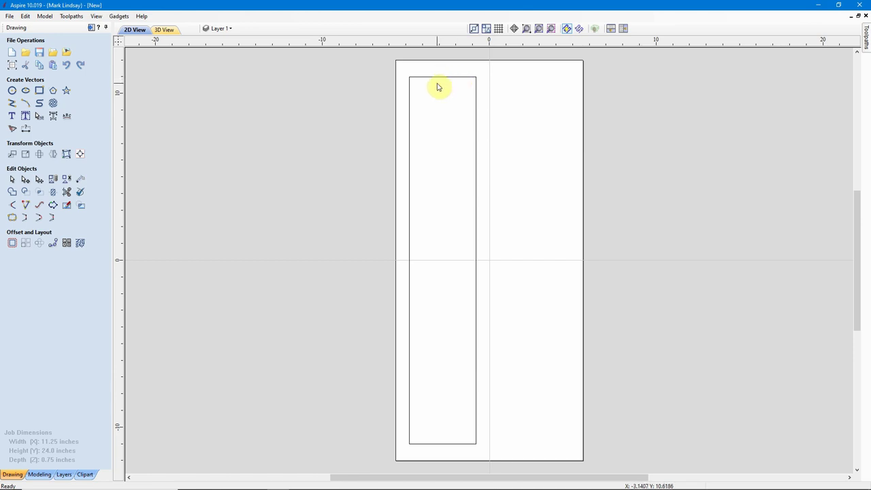
# Pull a horizontal guide down to 11.0 inches along the inner rectangle's top, then zoom in on the top-left.
pyautogui.click(431, 41)
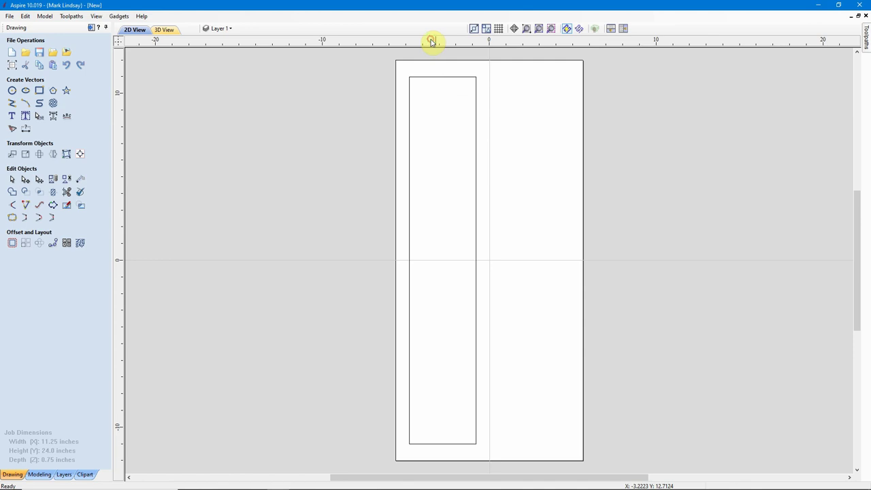
pyautogui.moveTo(431, 45); pyautogui.dragTo(409, 77)
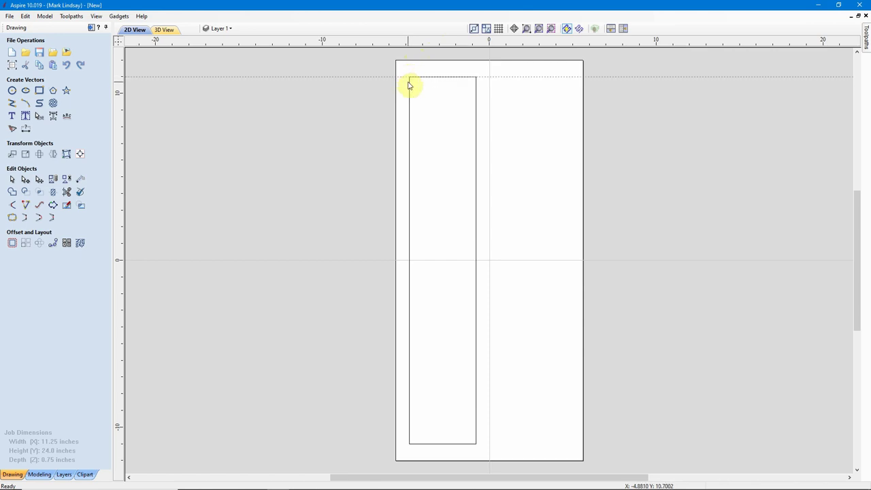
pyautogui.scroll(4, 409, 76)
pyautogui.scroll(1, 384, 86)
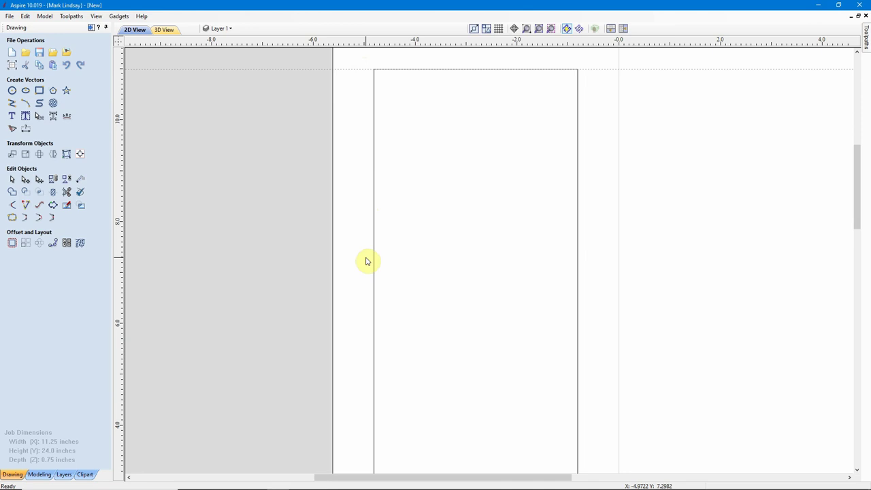
# Change the horizontal guide's position from 11.0 to 7.0 inches in Guide Properties.
pyautogui.doubleClick(353, 68)
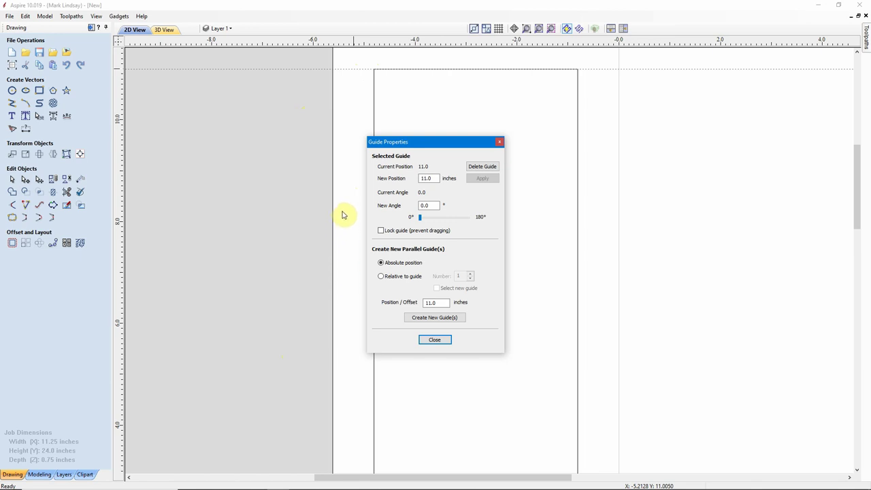
pyautogui.click(434, 178)
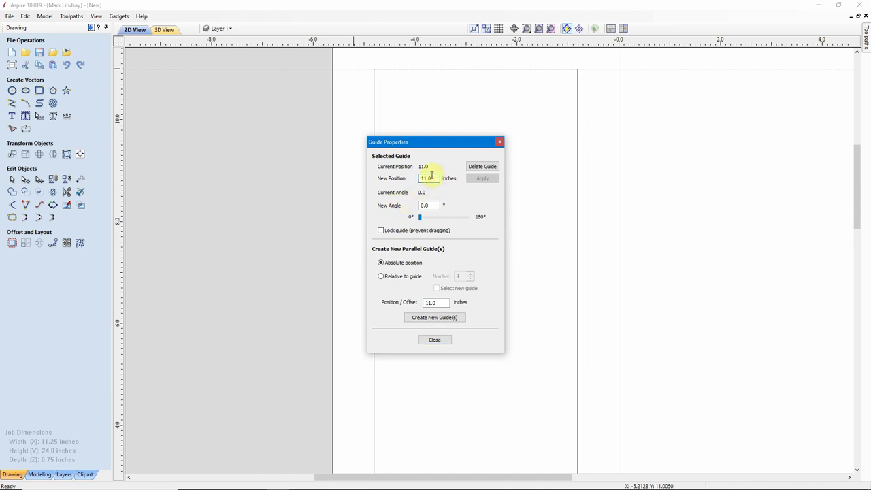
pyautogui.write('-4=')
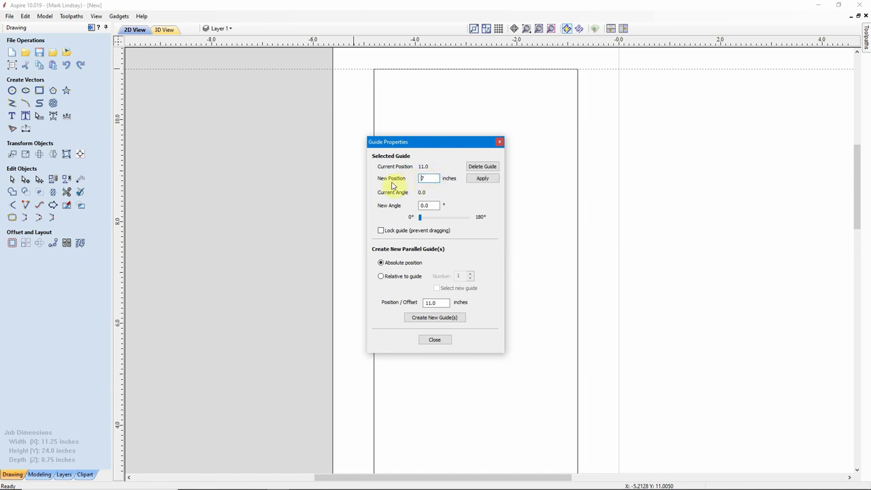
pyautogui.doubleClick(428, 179)
pyautogui.click(483, 180)
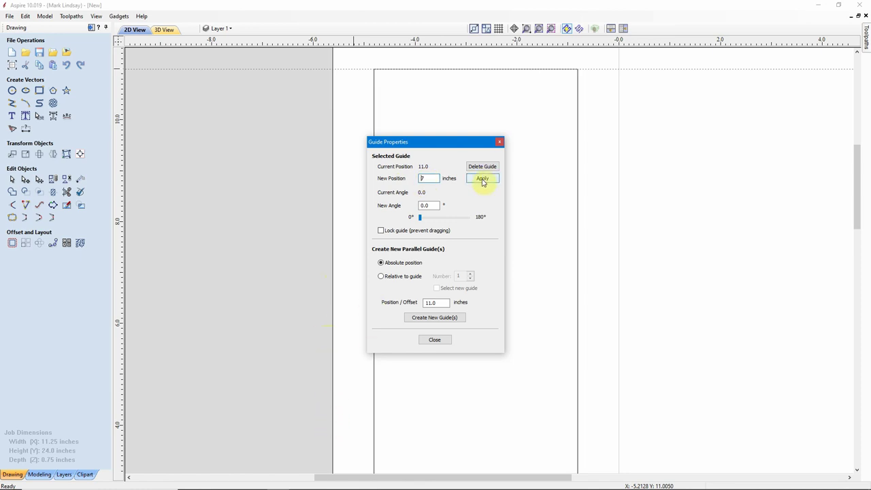
pyautogui.click(482, 180)
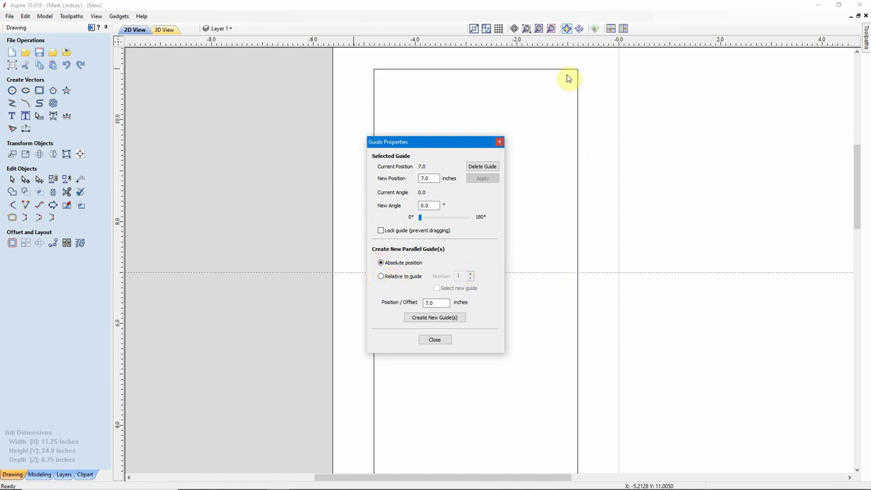
pyautogui.click(436, 343)
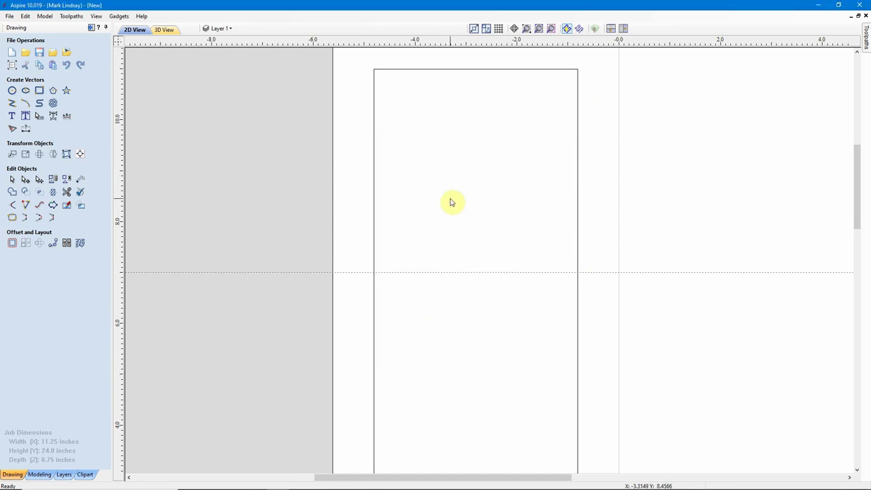
# Pull a second horizontal guide down to about -11.0 inches, level with the inner rectangle's bottom.
pyautogui.scroll(-2, 455, 201)
pyautogui.scroll(-3, 455, 201)
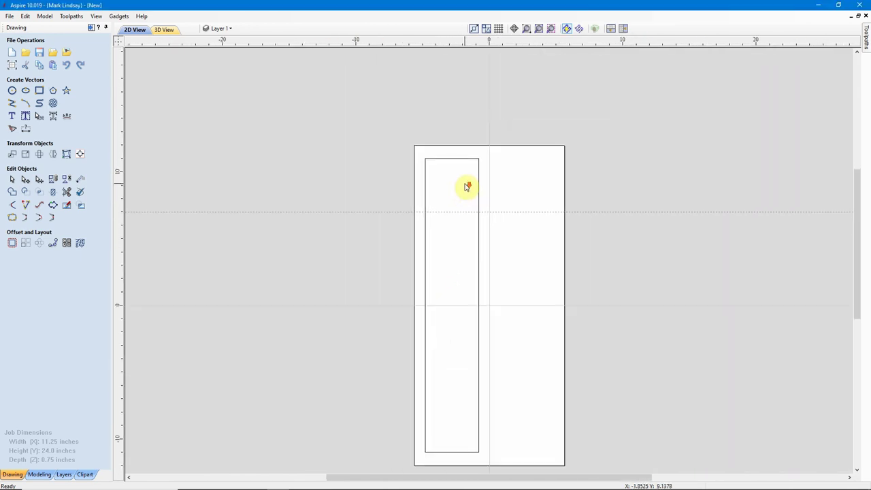
pyautogui.scroll(-2, 466, 185)
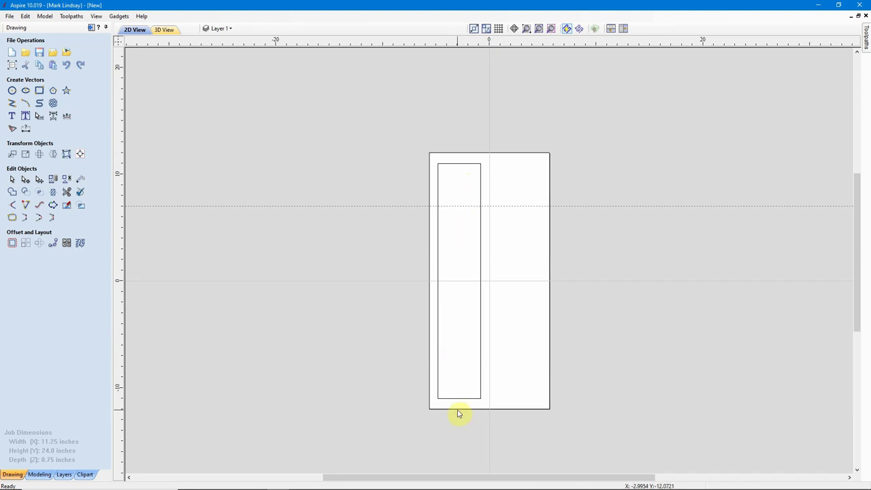
pyautogui.scroll(5, 458, 429)
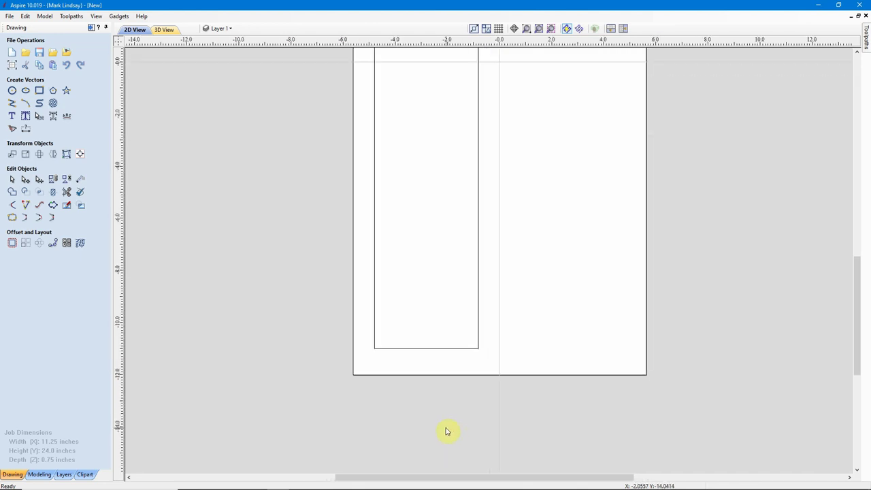
pyautogui.scroll(1, 442, 426)
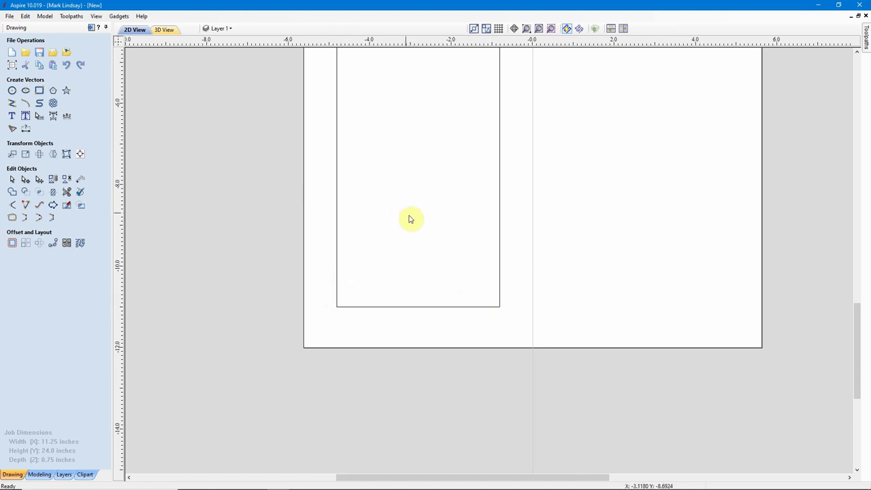
pyautogui.moveTo(432, 261); pyautogui.dragTo(433, 195, button='middle')
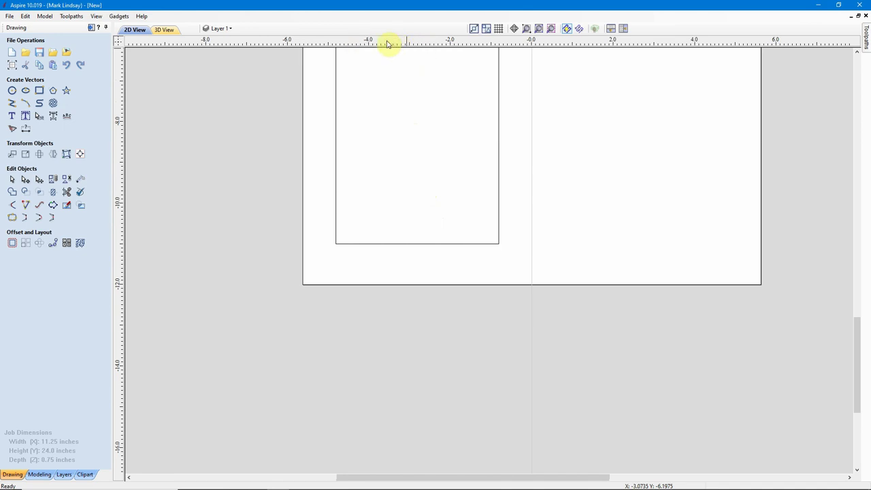
pyautogui.moveTo(386, 43); pyautogui.dragTo(336, 243)
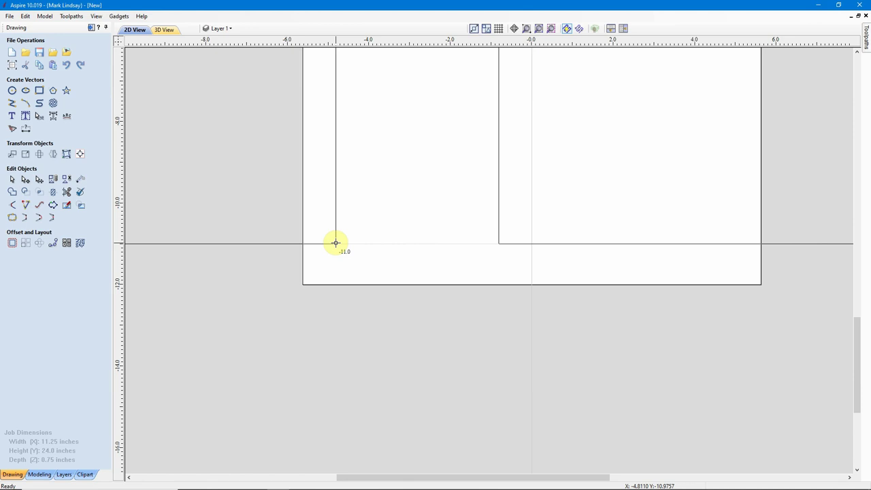
# Drop the new guide at -11.0, then reposition it to -10.75 inches in Guide Properties.
pyautogui.moveTo(335, 243); pyautogui.dragTo(335, 243)
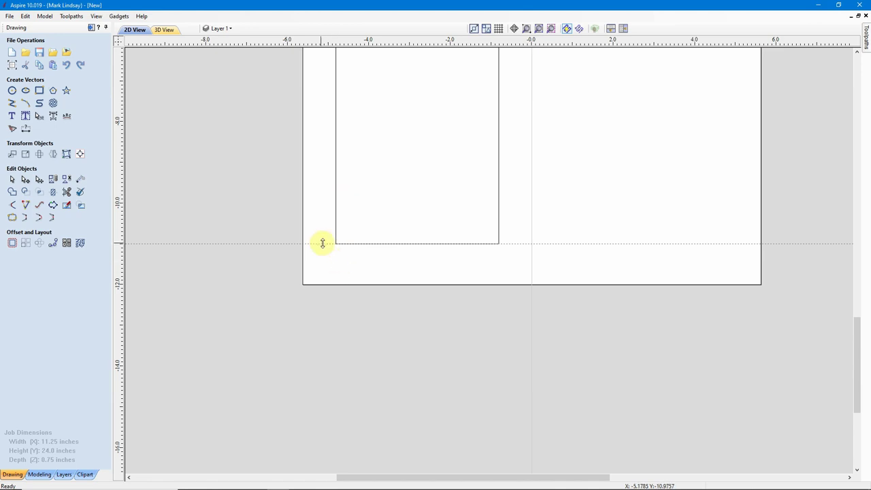
pyautogui.doubleClick(324, 244)
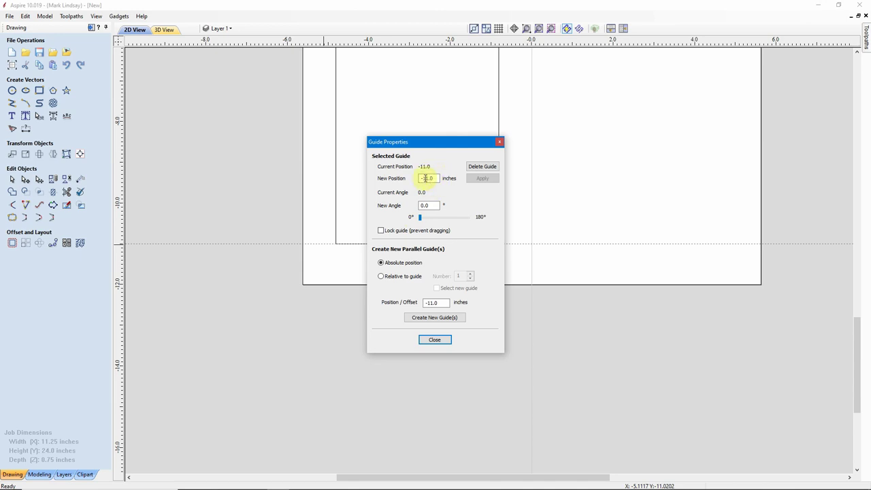
pyautogui.moveTo(426, 178); pyautogui.dragTo(440, 177)
pyautogui.write('0.')
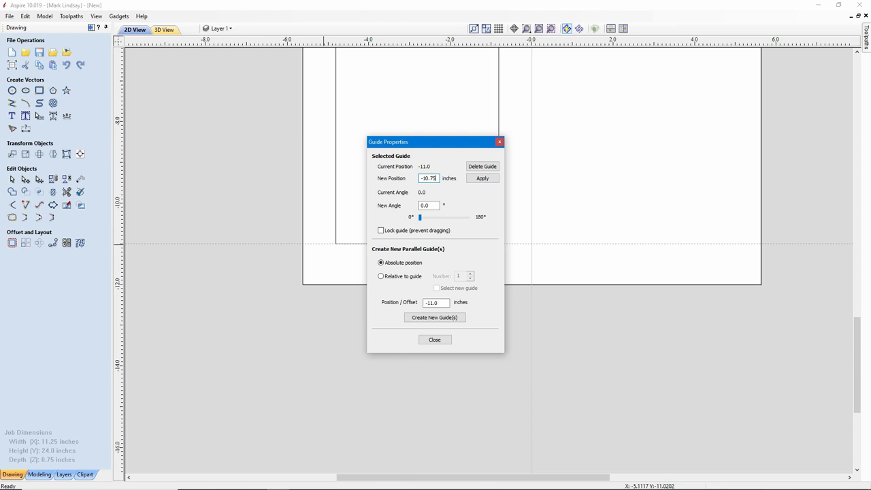
pyautogui.click(486, 179)
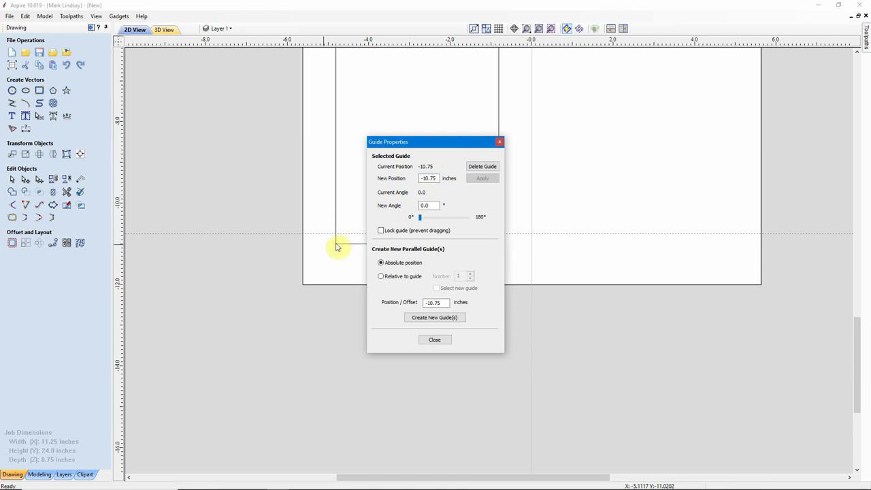
pyautogui.click(435, 340)
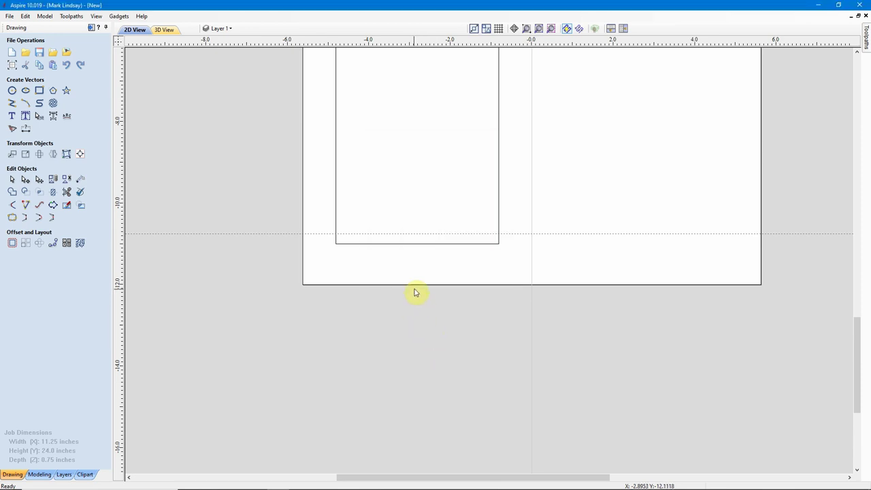
# Draw a 4.0 × 18.002 inch rectangle from the 7-inch guide down to the -11.0 corner.
pyautogui.scroll(-5, 416, 292)
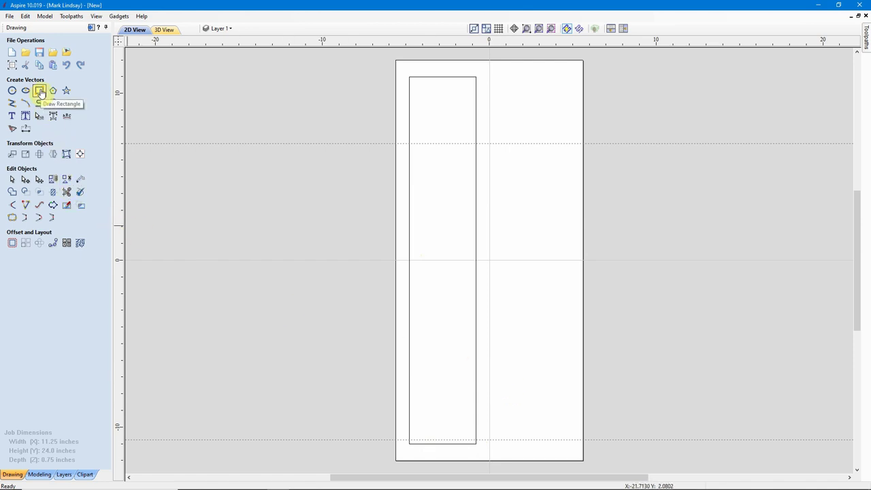
pyautogui.click(40, 91)
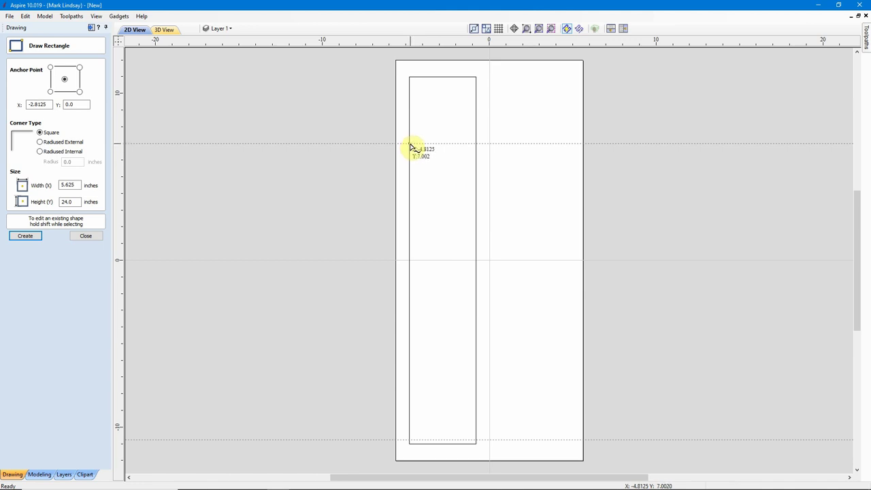
pyautogui.moveTo(410, 145); pyautogui.dragTo(477, 441)
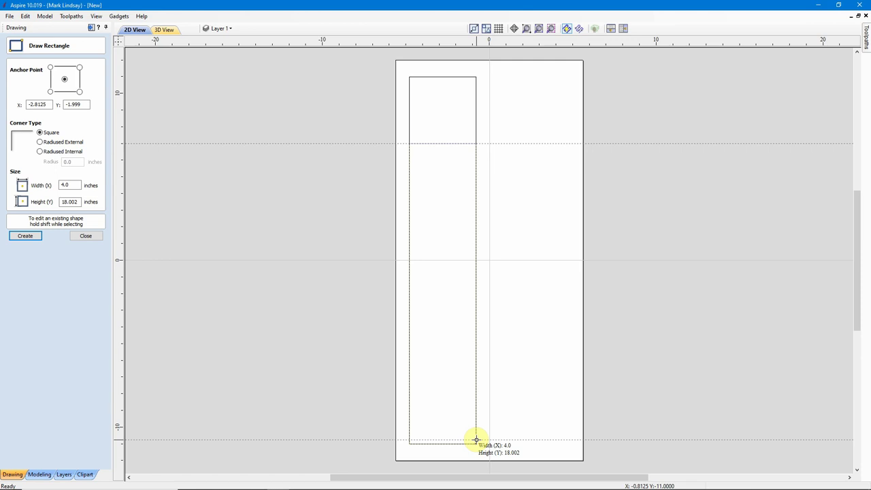
pyautogui.moveTo(477, 441); pyautogui.dragTo(477, 440)
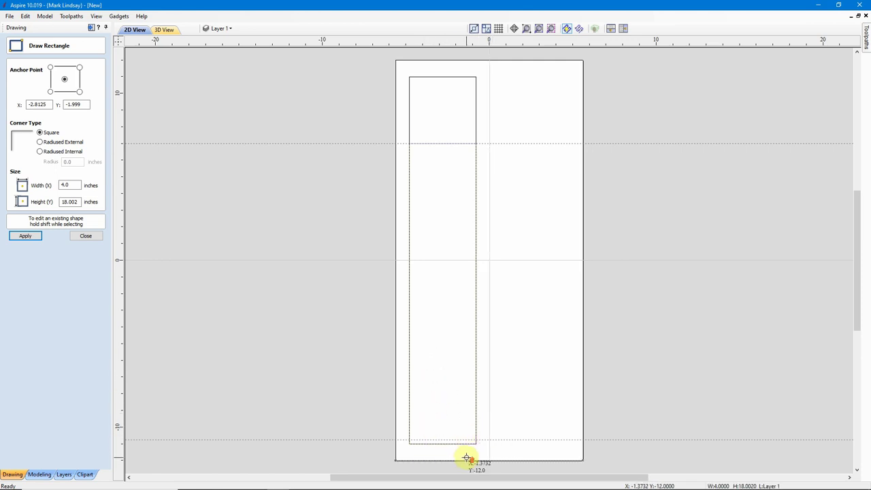
pyautogui.scroll(4, 467, 457)
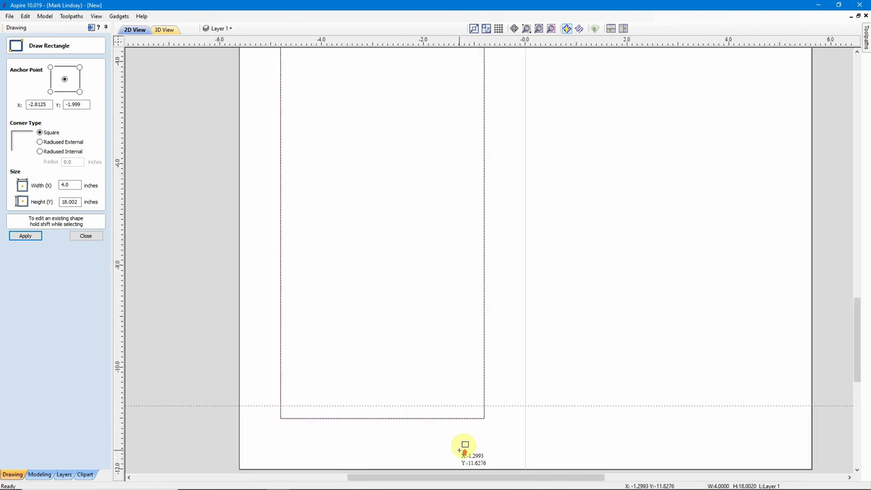
pyautogui.scroll(3, 465, 447)
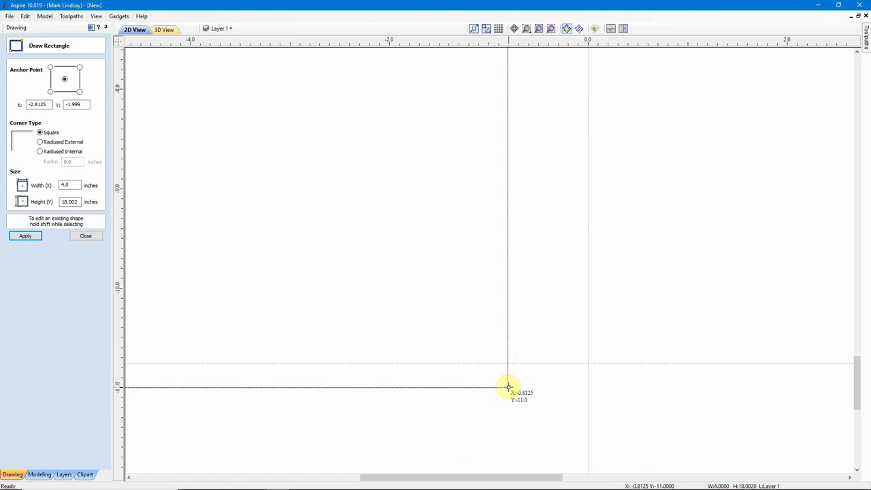
pyautogui.click(85, 236)
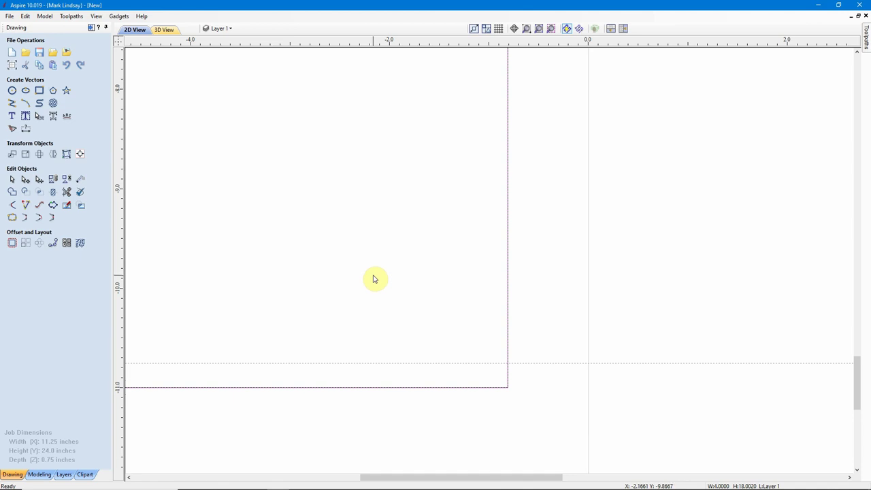
# Raise the new rectangle's bottom edge onto the -10.75 guide, making it 4 × 17.752 inches.
pyautogui.click(444, 389)
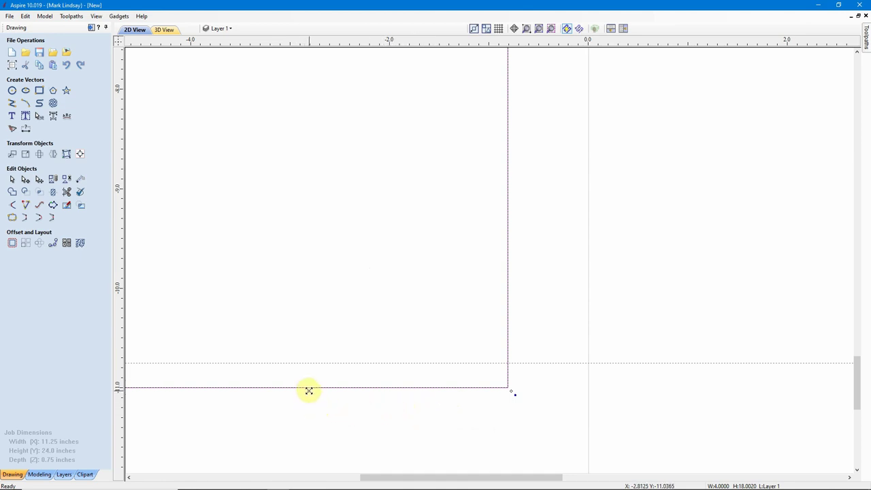
pyautogui.moveTo(308, 390); pyautogui.dragTo(313, 363)
pyautogui.scroll(-5, 476, 408)
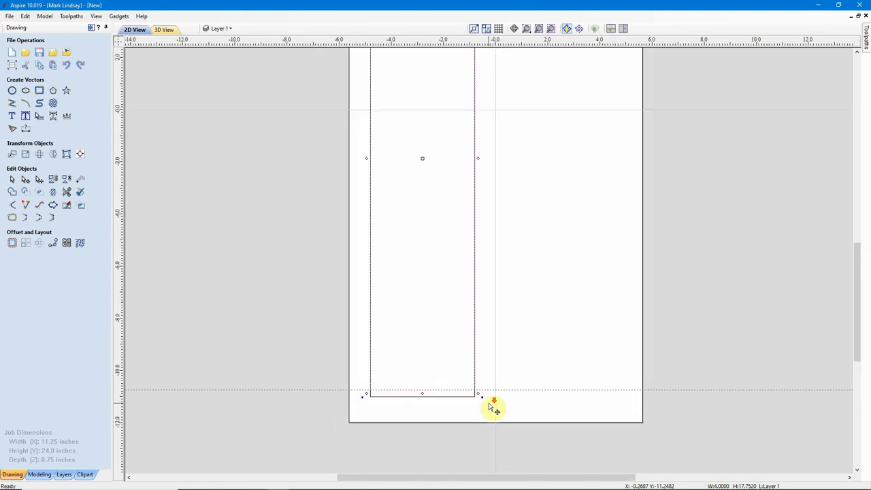
pyautogui.scroll(-3, 492, 406)
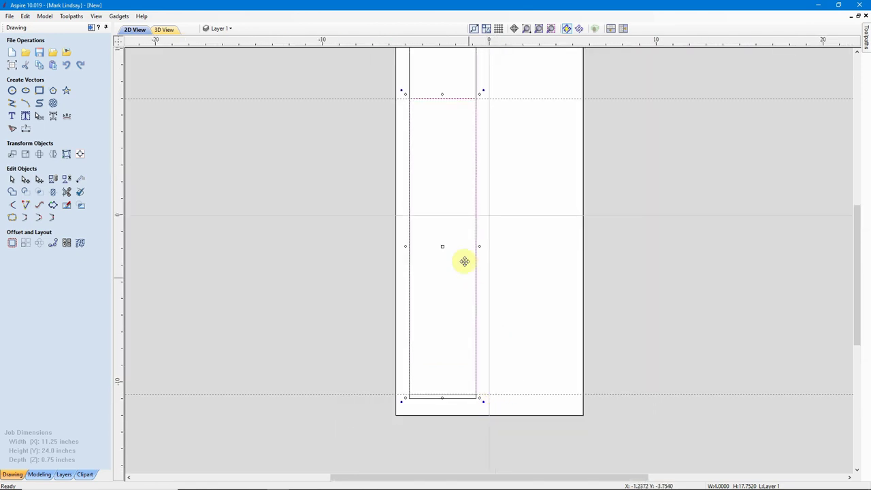
pyautogui.scroll(4, 432, 97)
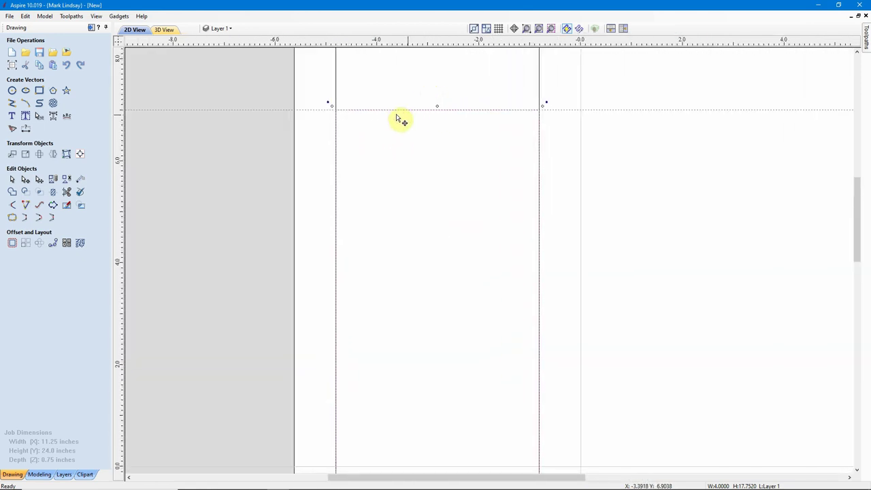
pyautogui.scroll(2, 400, 119)
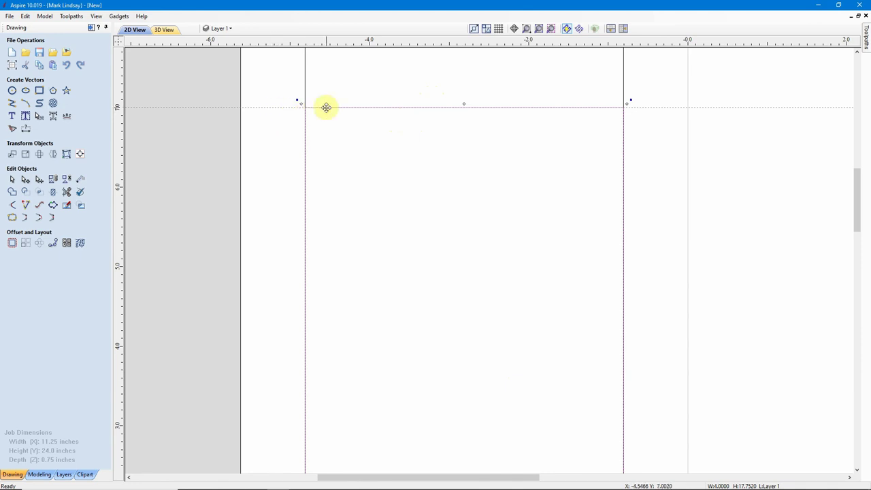
pyautogui.scroll(-4, 399, 205)
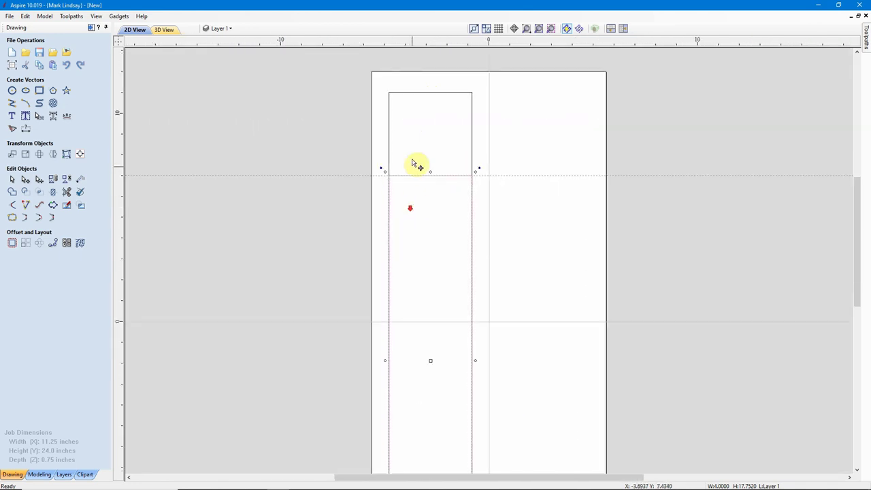
pyautogui.scroll(-1, 451, 402)
pyautogui.scroll(5, 469, 461)
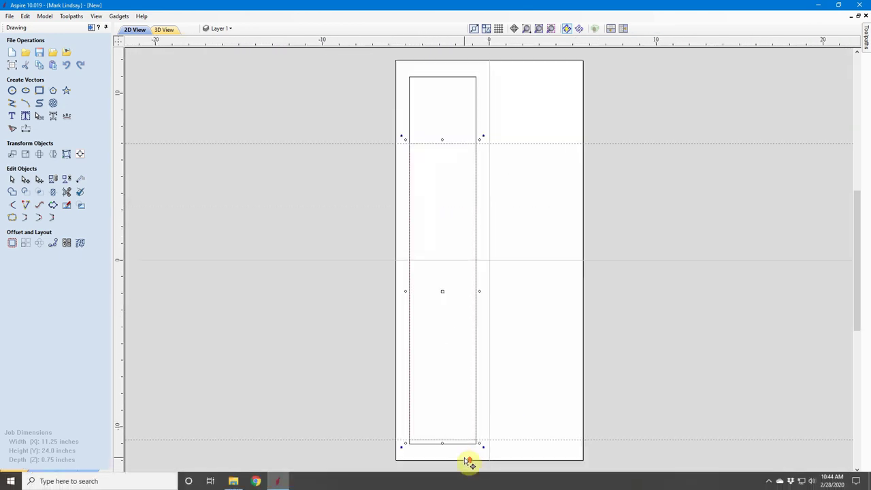
pyautogui.scroll(1, 468, 461)
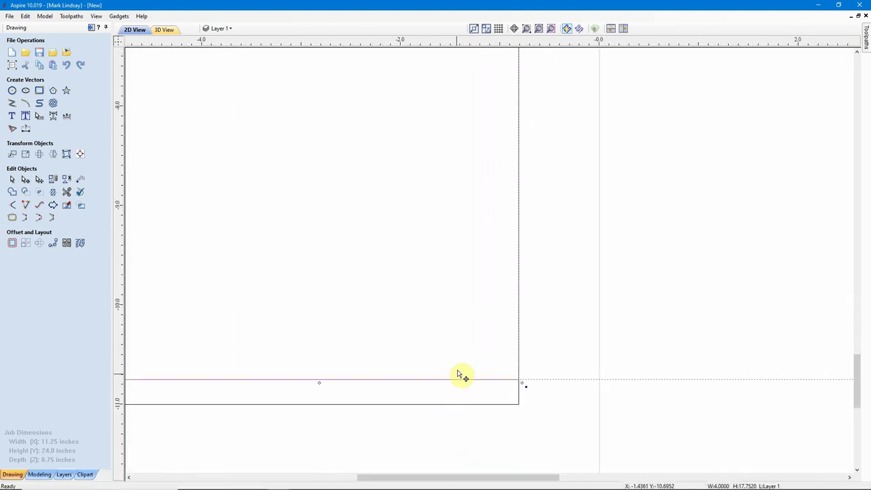
pyautogui.scroll(-4, 457, 426)
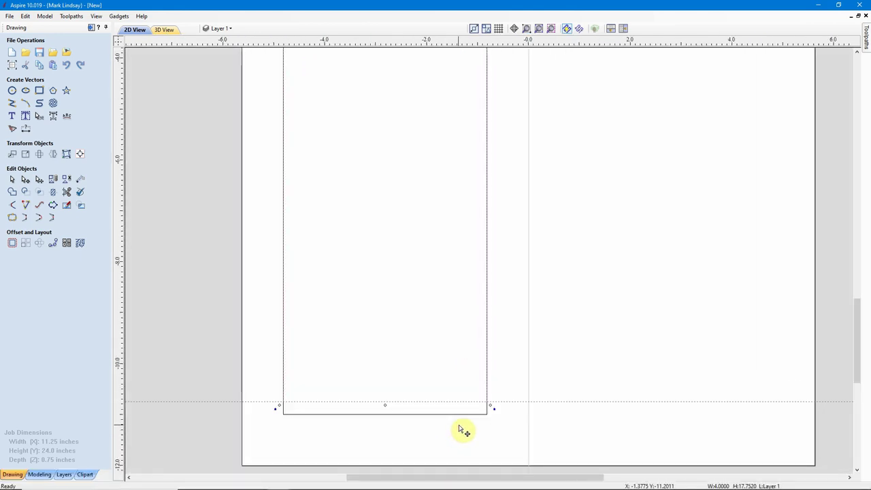
pyautogui.scroll(-1, 462, 423)
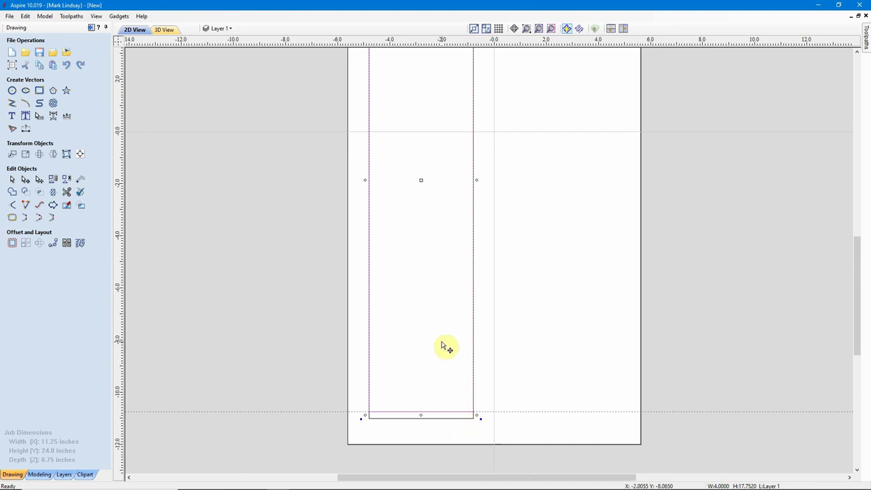
pyautogui.scroll(-1, 446, 346)
pyautogui.scroll(-1, 422, 348)
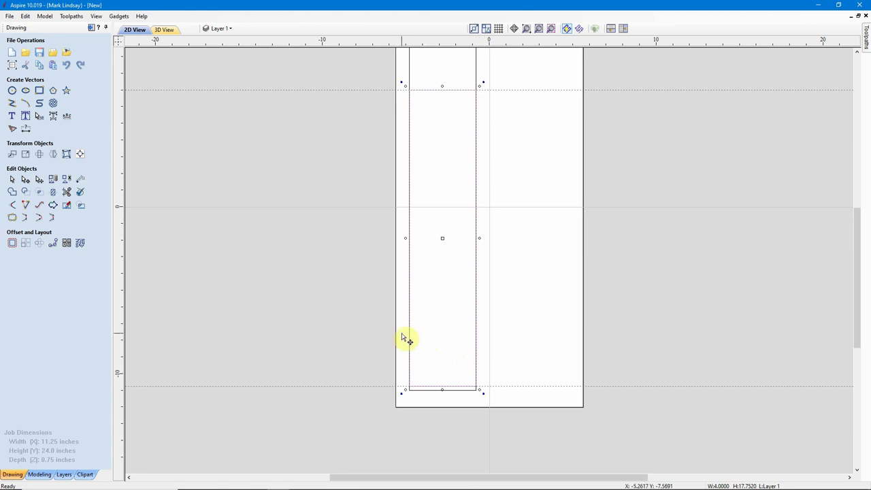
pyautogui.scroll(4, 412, 407)
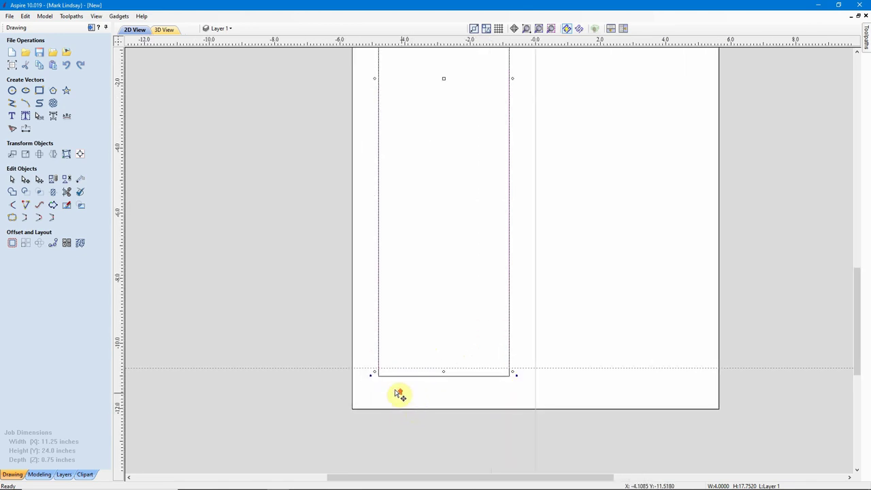
pyautogui.scroll(1, 396, 385)
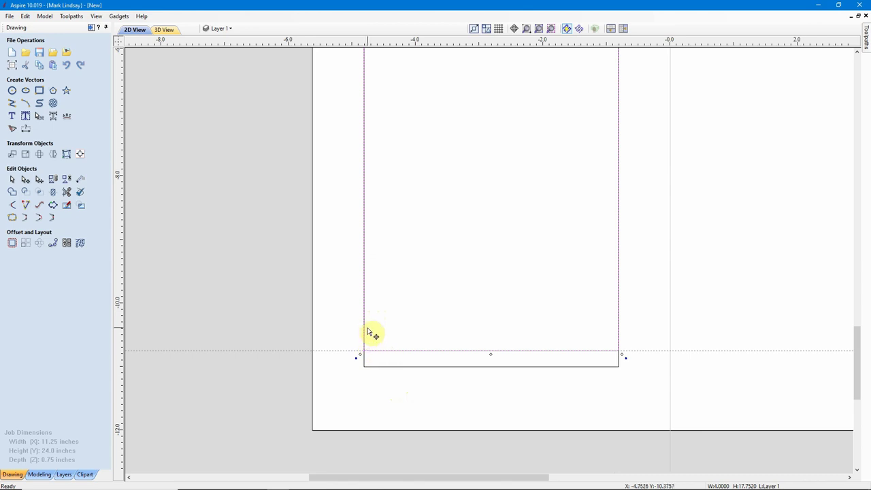
# Select the tall 4 × 17.752 inch rectangle and zoom back out.
pyautogui.click(373, 351)
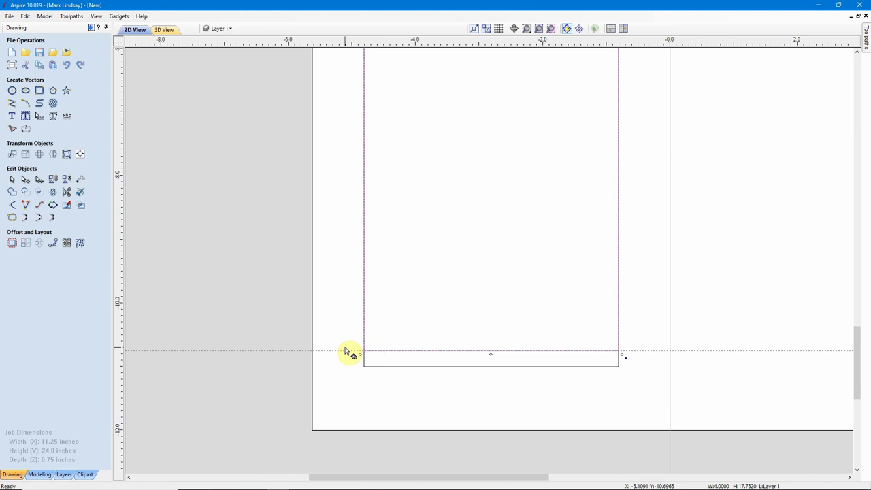
pyautogui.scroll(-3, 450, 354)
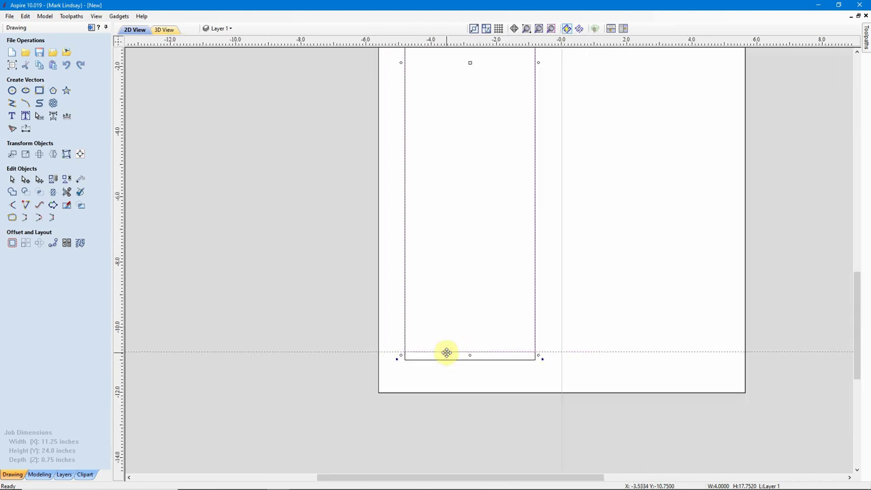
pyautogui.scroll(-1, 446, 353)
pyautogui.scroll(-1, 441, 334)
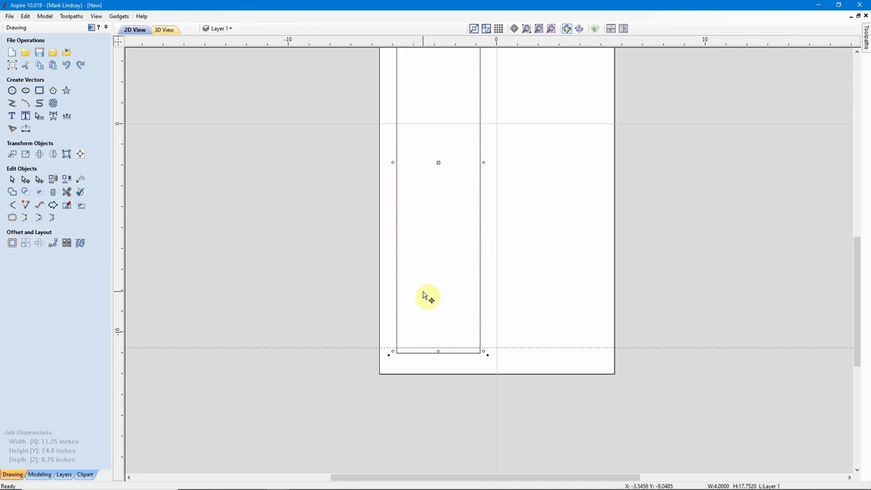
pyautogui.scroll(-2, 427, 294)
pyautogui.scroll(-1, 426, 294)
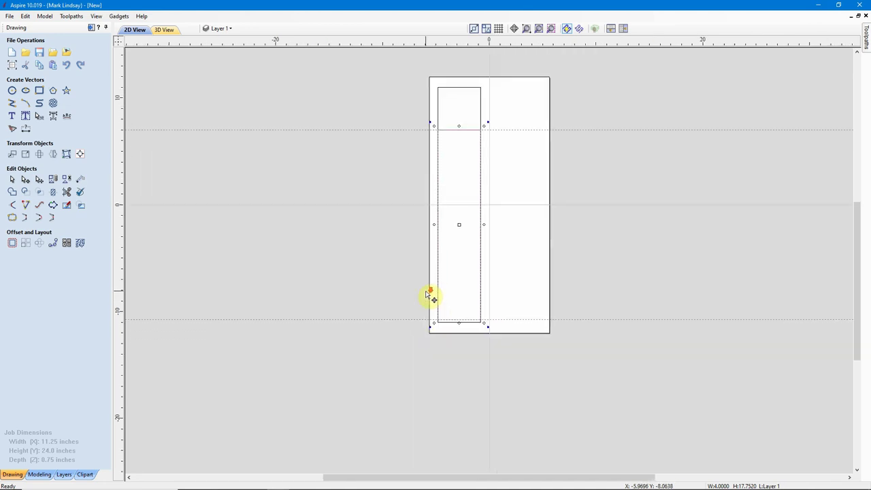
# Resize the selected rectangle to 4.5 inches wide around its centre, keeping the 17.752 inch height.
pyautogui.click(26, 156)
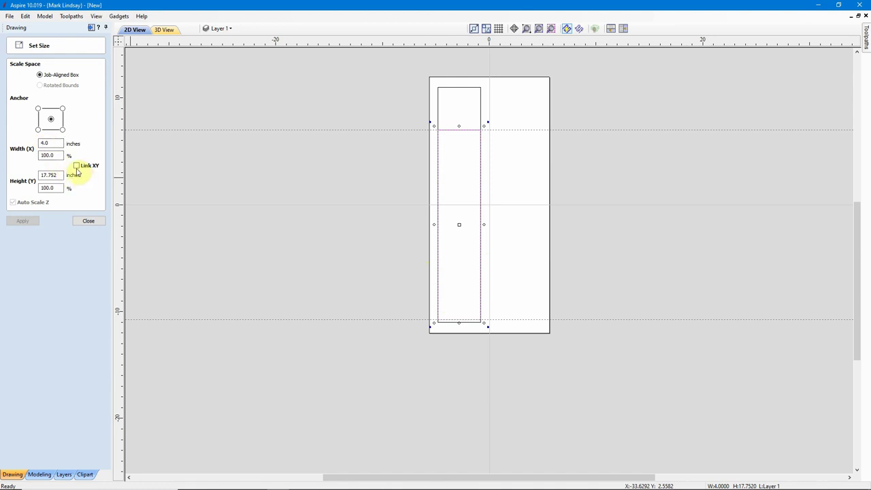
pyautogui.click(45, 142)
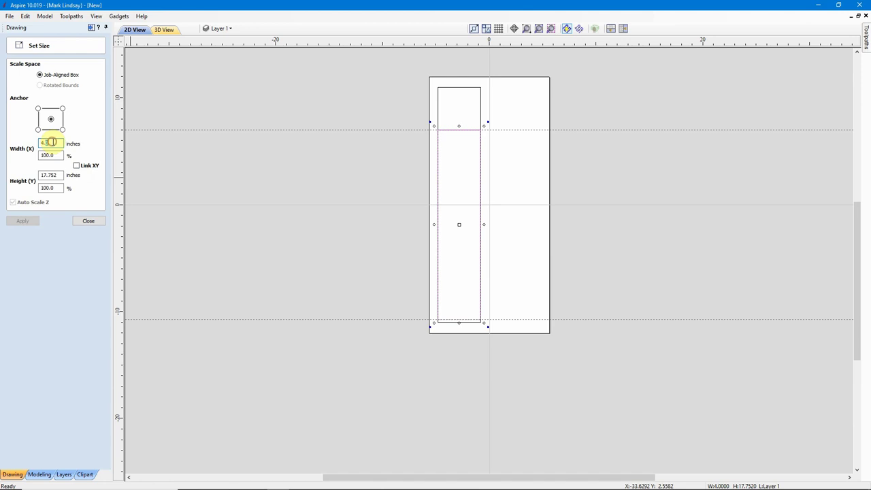
pyautogui.write('5')
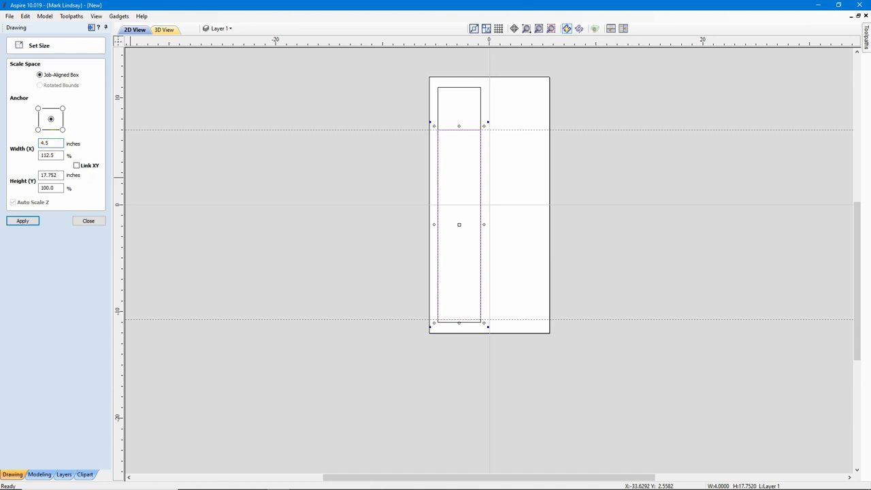
pyautogui.click(29, 223)
pyautogui.click(50, 116)
pyautogui.click(23, 221)
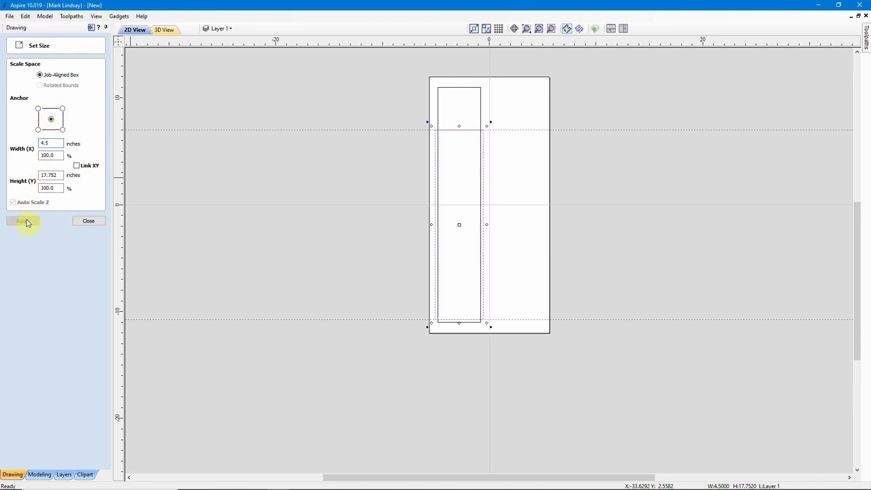
pyautogui.click(89, 220)
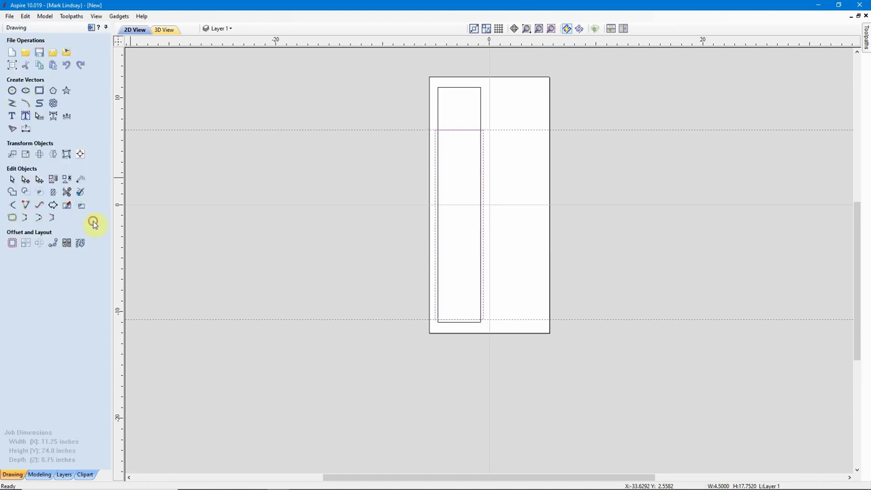
pyautogui.scroll(1, 460, 371)
# Deselect the 4.5 × 17.752 inch rectangle and zoom to fit the whole job.
pyautogui.scroll(3, 456, 357)
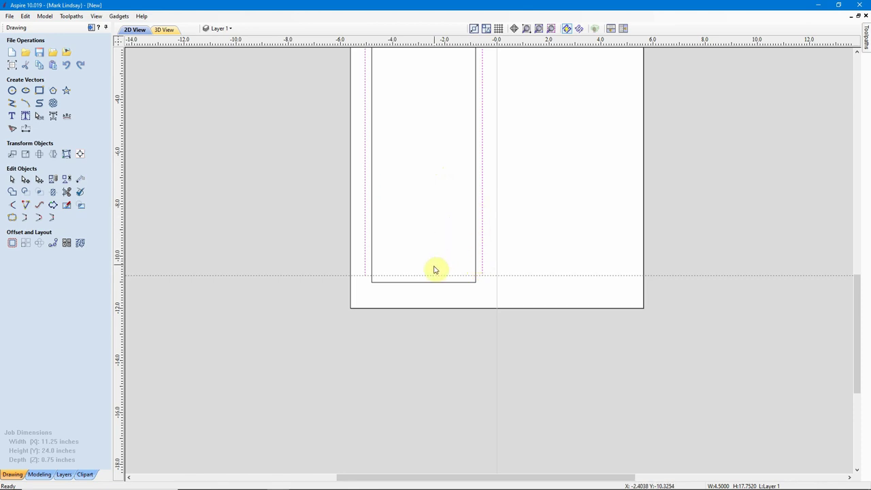
pyautogui.scroll(-3, 436, 324)
pyautogui.click(432, 337)
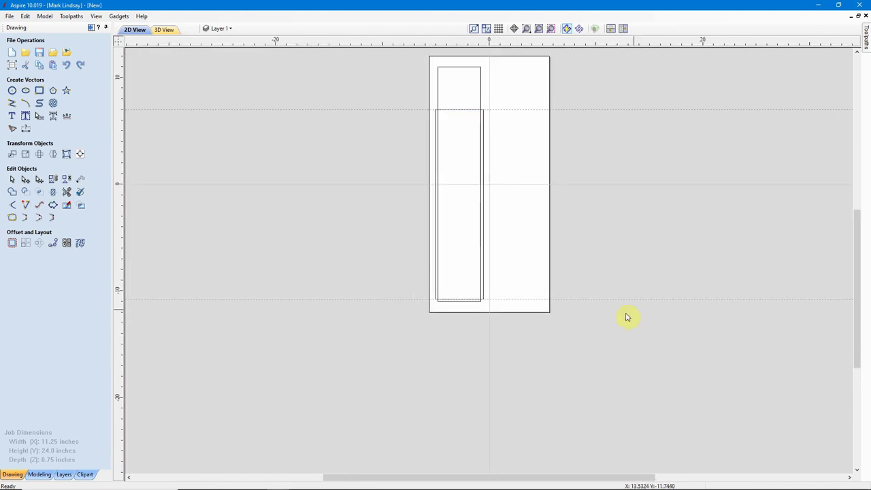
pyautogui.click(551, 29)
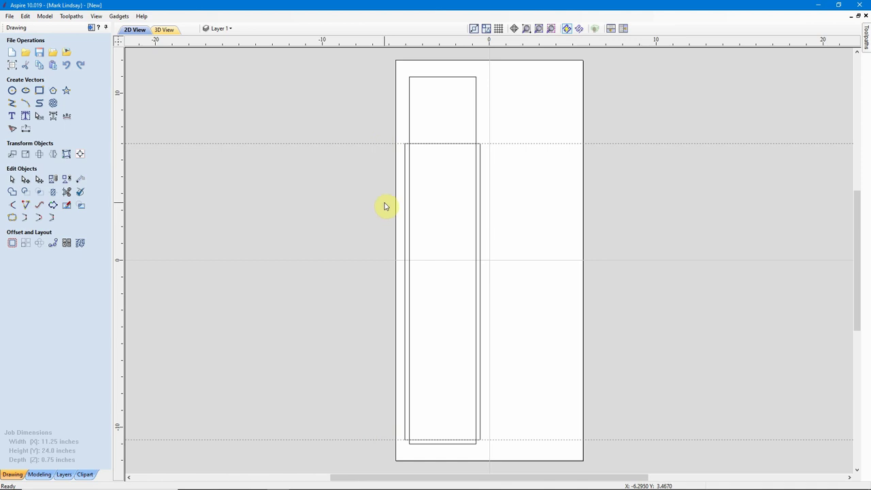
# Change the upper horizontal guide's position from 7.0 to 6.0 inches in Guide Properties.
pyautogui.doubleClick(381, 143)
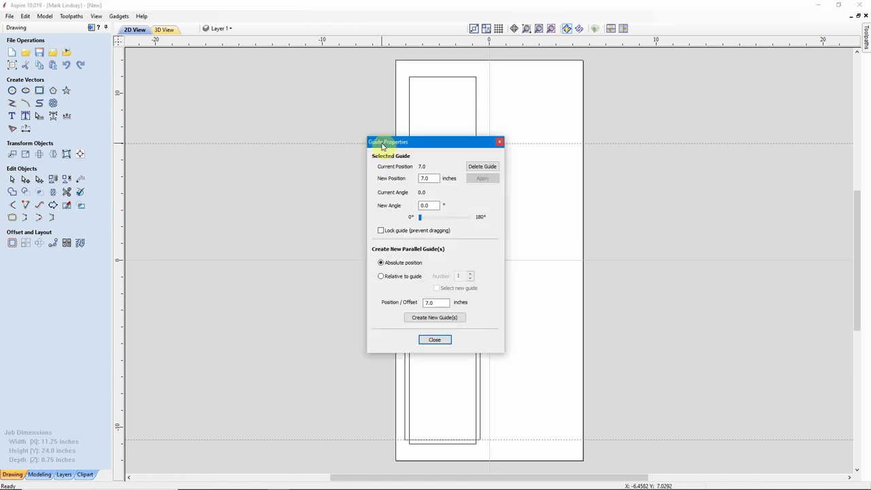
pyautogui.click(422, 178)
pyautogui.doubleClick(421, 178)
pyautogui.write('6.0')
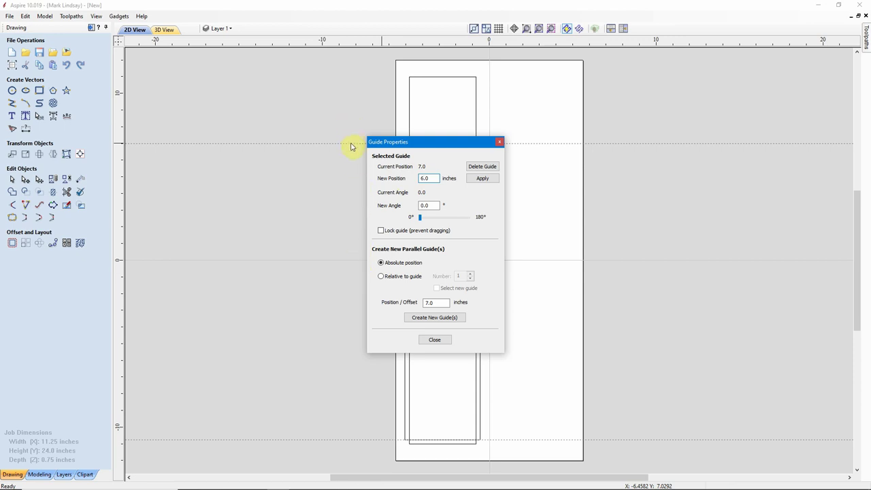
pyautogui.click(481, 179)
pyautogui.click(436, 339)
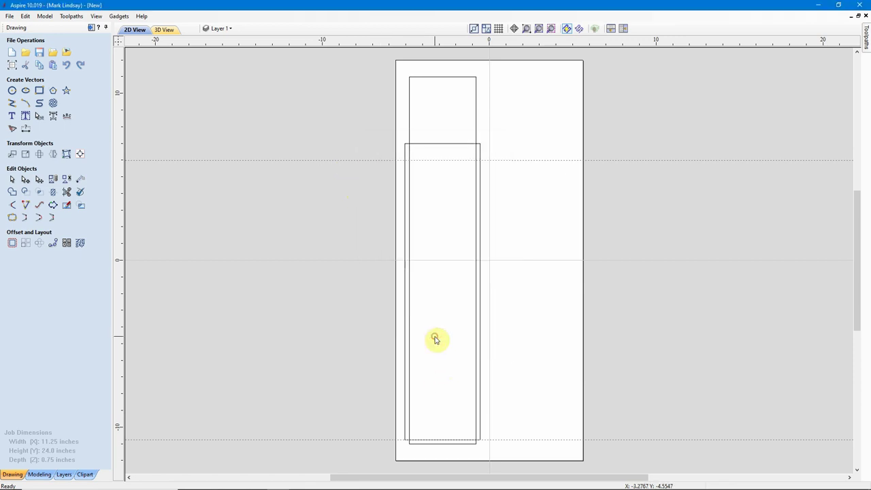
# Change the lower horizontal guide's position from -10.75 to -9.75 inches.
pyautogui.doubleClick(380, 440)
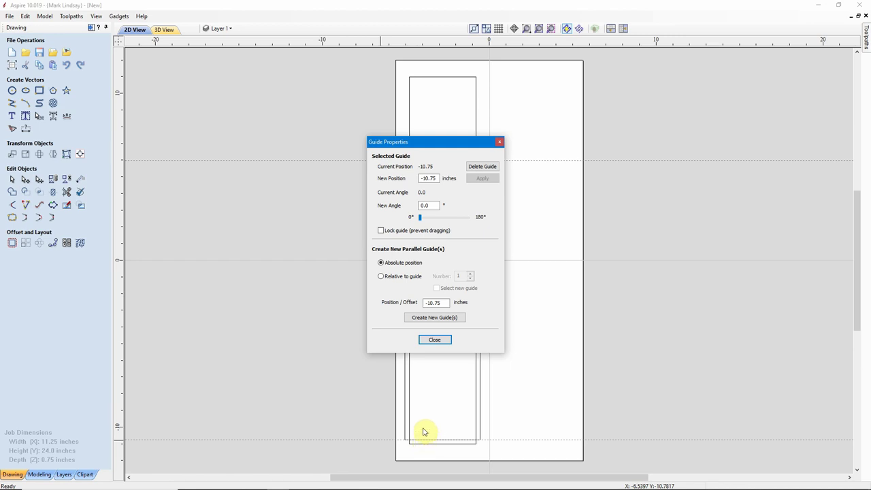
pyautogui.click(428, 178)
pyautogui.write('9')
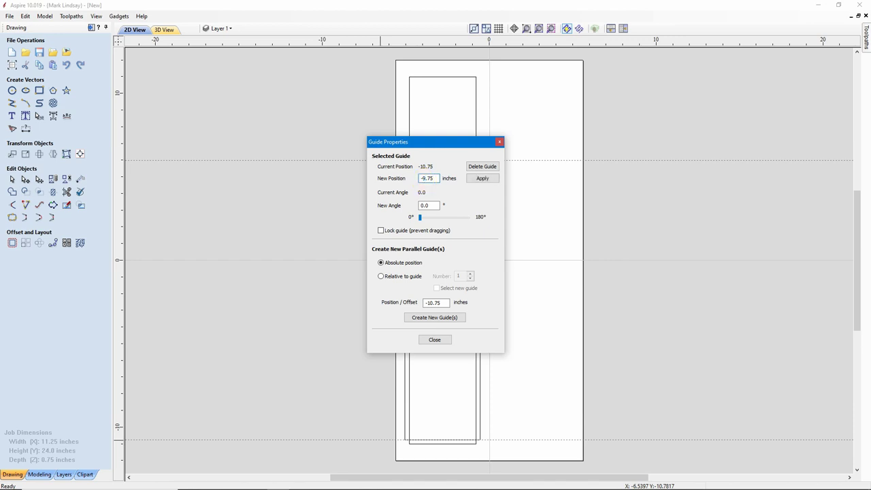
pyautogui.click(483, 178)
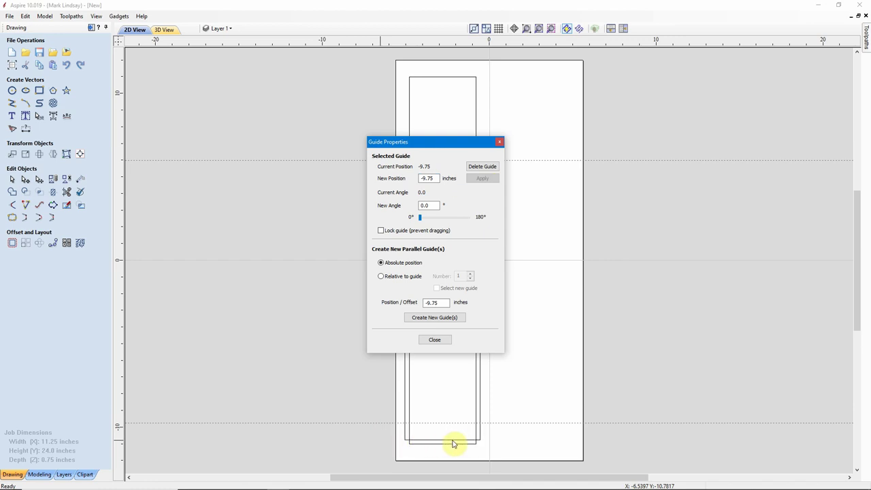
pyautogui.click(442, 340)
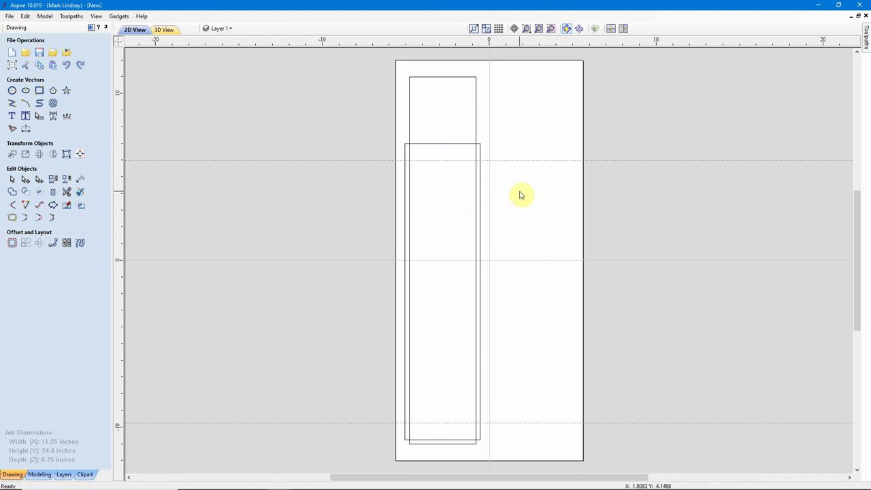
# Zoom in on the top-left corners of the two overlapping rectangles.
pyautogui.scroll(2, 426, 243)
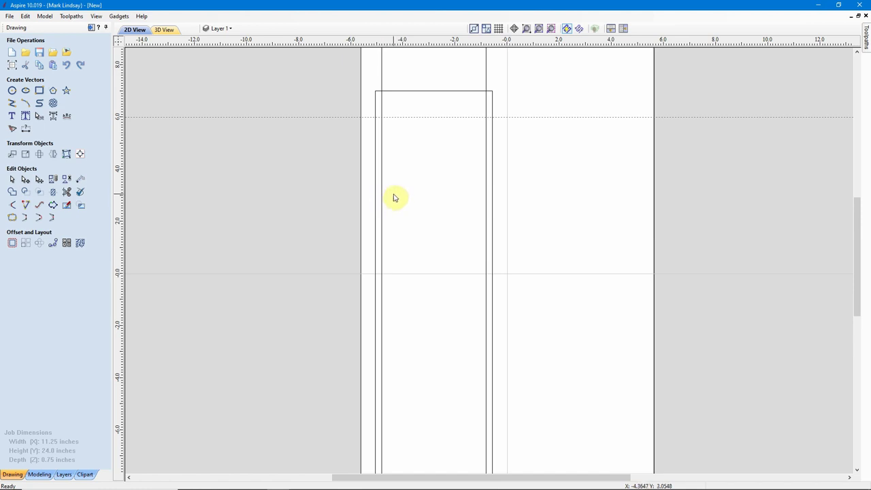
pyautogui.scroll(-2, 435, 233)
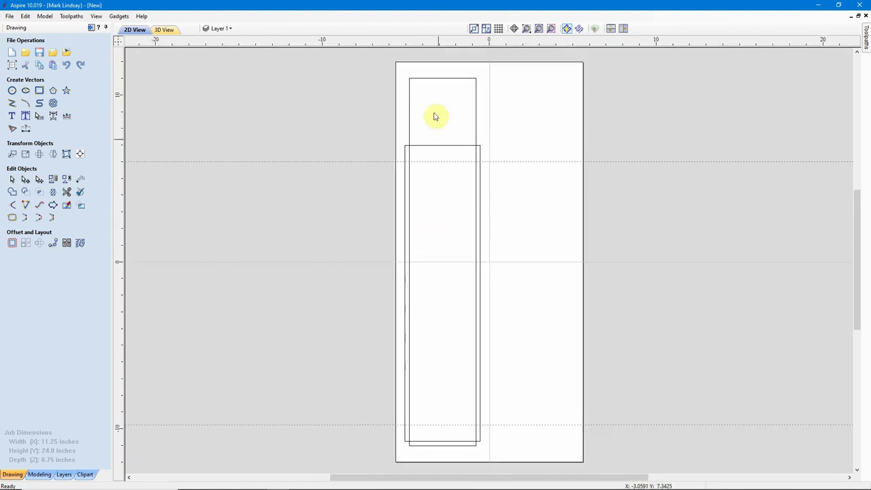
pyautogui.scroll(1, 415, 70)
pyautogui.scroll(4, 415, 70)
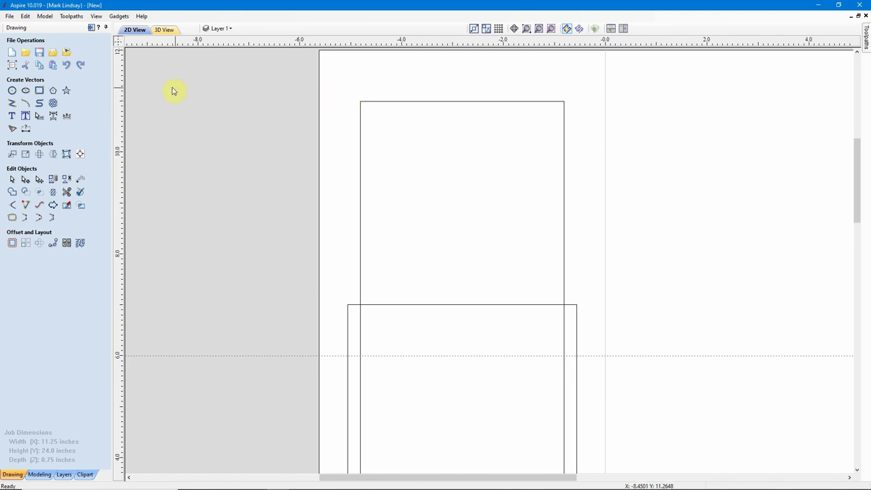
# Add a vertical guide near the left edges and set it to -4.3125 (-4.8125 + .5).
pyautogui.moveTo(115, 82); pyautogui.dragTo(360, 102)
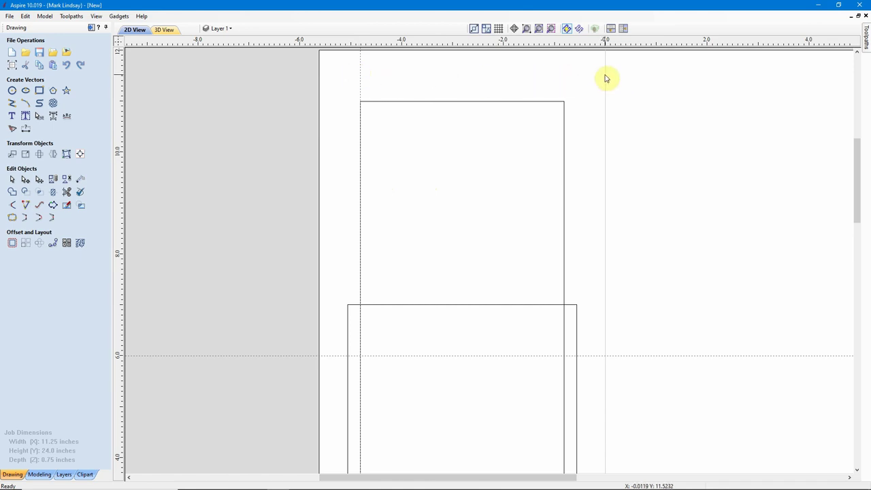
pyautogui.doubleClick(361, 91)
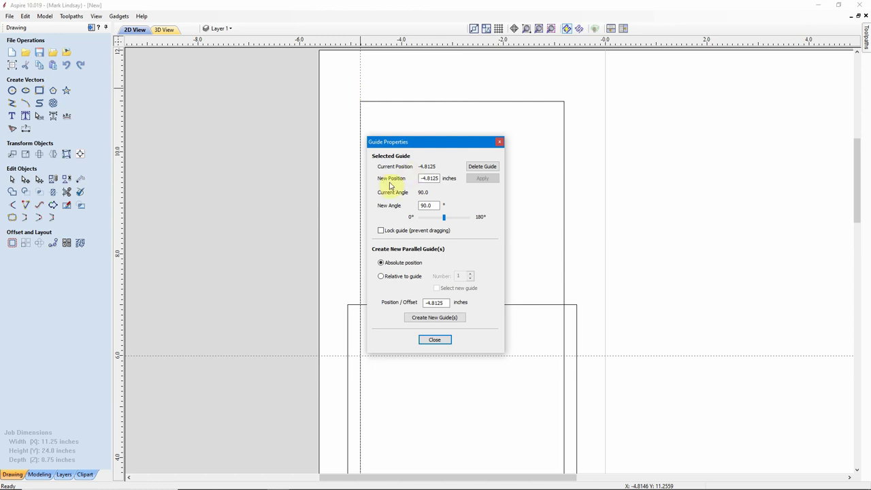
pyautogui.click(437, 179)
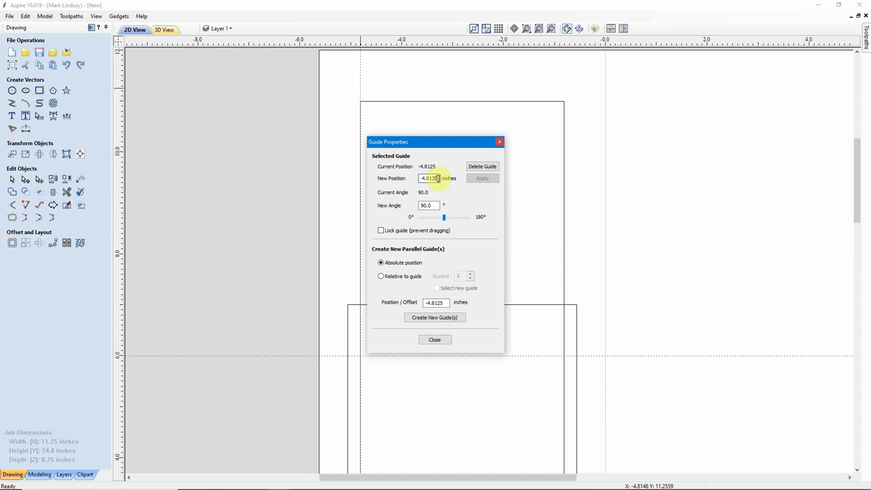
pyautogui.click(439, 178)
pyautogui.write('+.5')
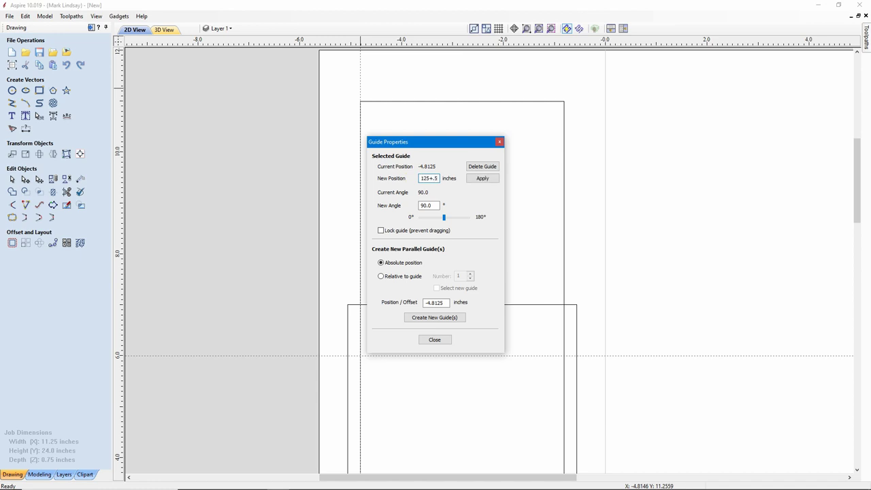
pyautogui.press('=')
pyautogui.click(484, 179)
pyautogui.click(435, 340)
pyautogui.scroll(-5, 443, 238)
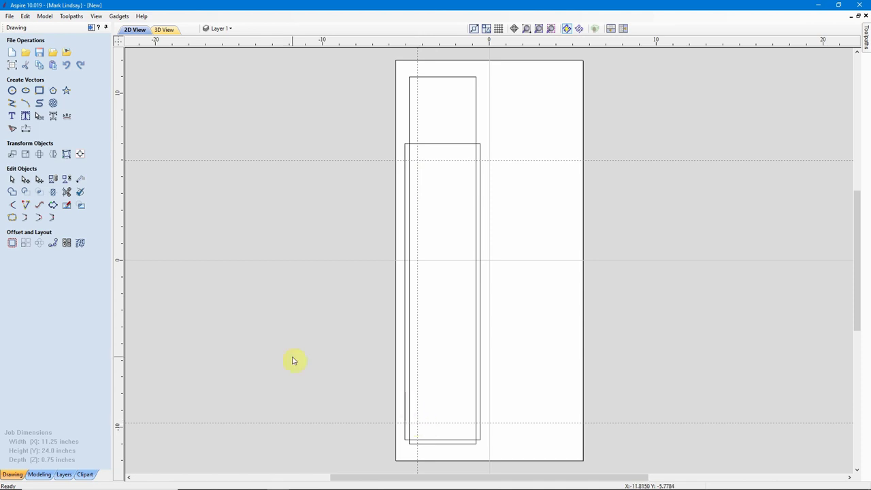
# Draw a vertical line at -4.3125 from the 6.0 guide down to the -9.75 guide.
pyautogui.click(12, 104)
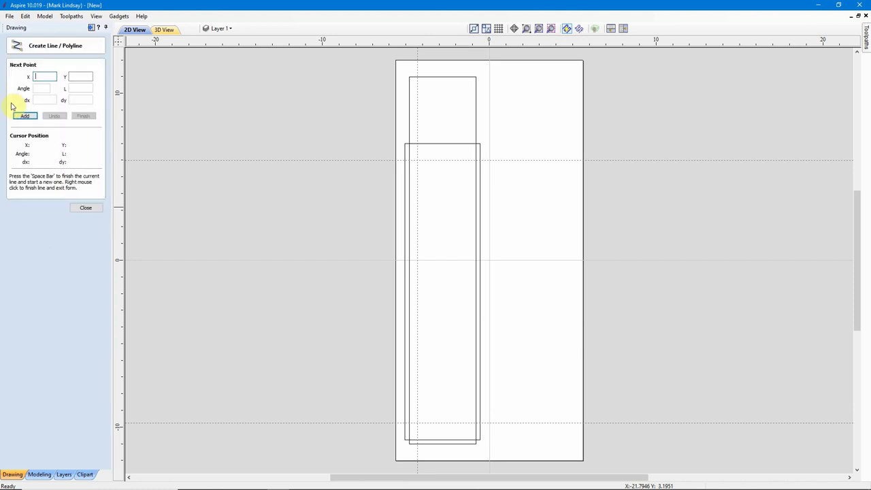
pyautogui.click(418, 161)
pyautogui.click(418, 160)
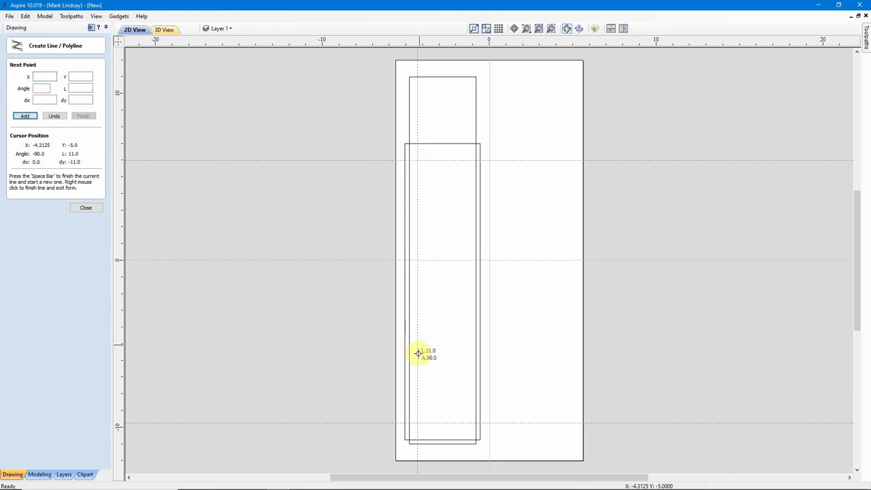
pyautogui.click(417, 424)
pyautogui.press('space')
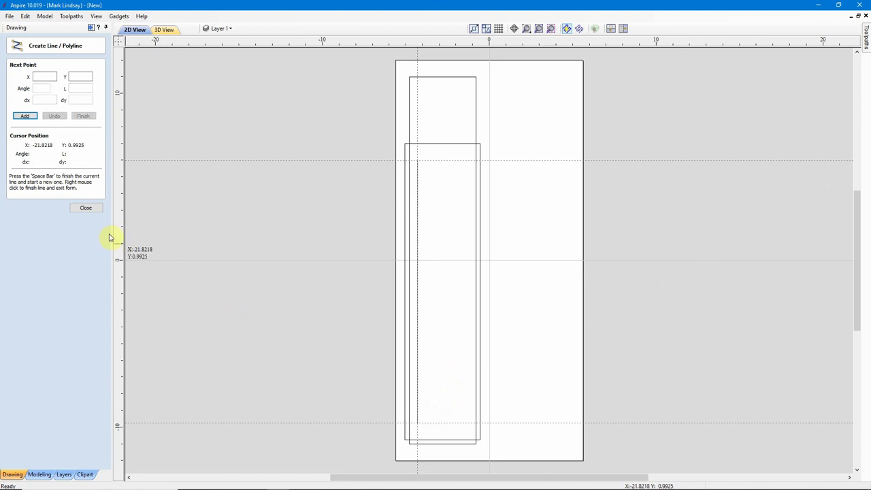
pyautogui.click(87, 208)
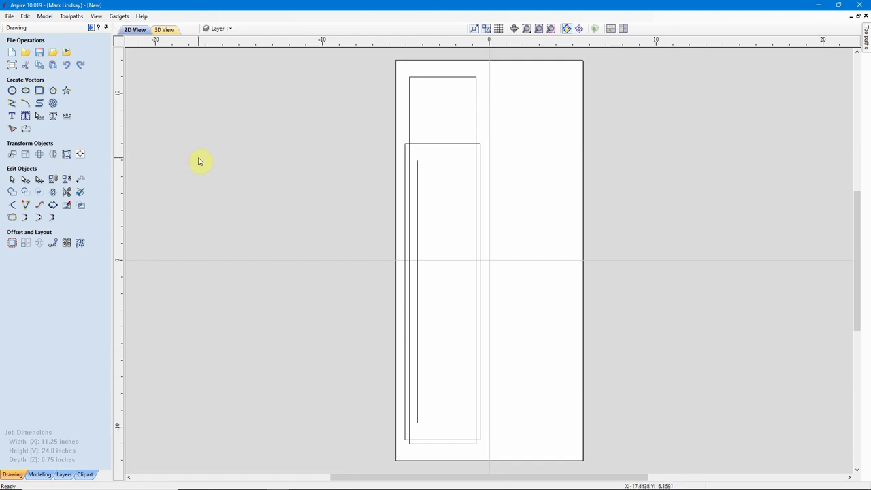
# Hide the guides and box-select the 15.75-inch vertical line in the left panel.
pyautogui.click(117, 42)
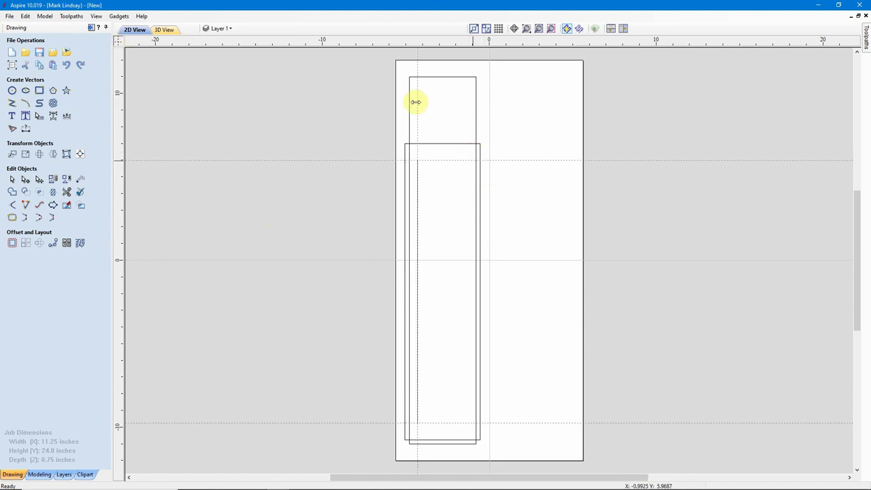
pyautogui.click(117, 44)
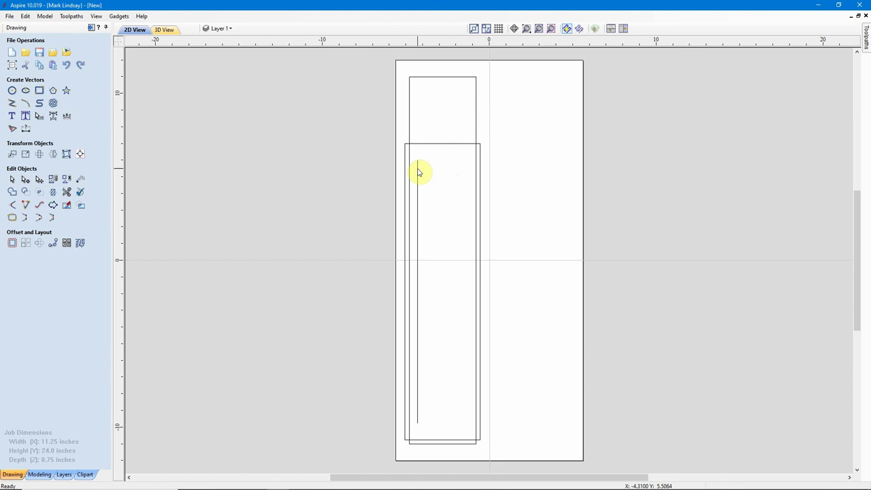
pyautogui.click(417, 176)
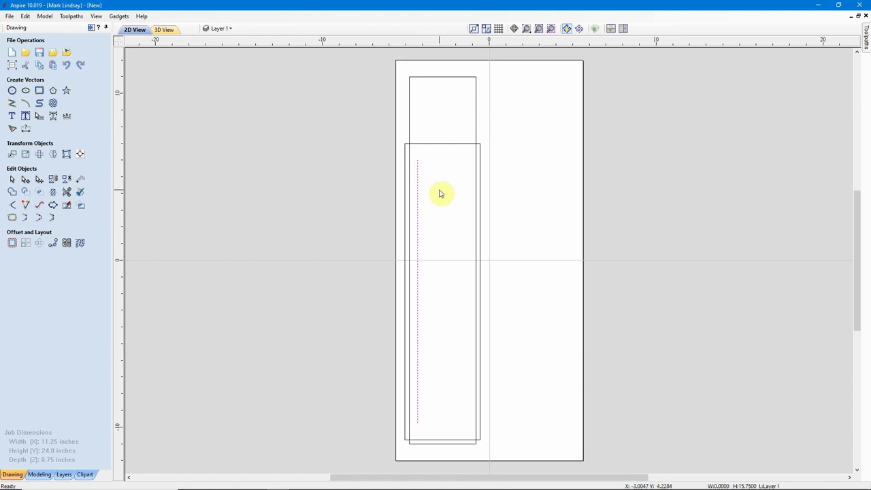
pyautogui.click(439, 194)
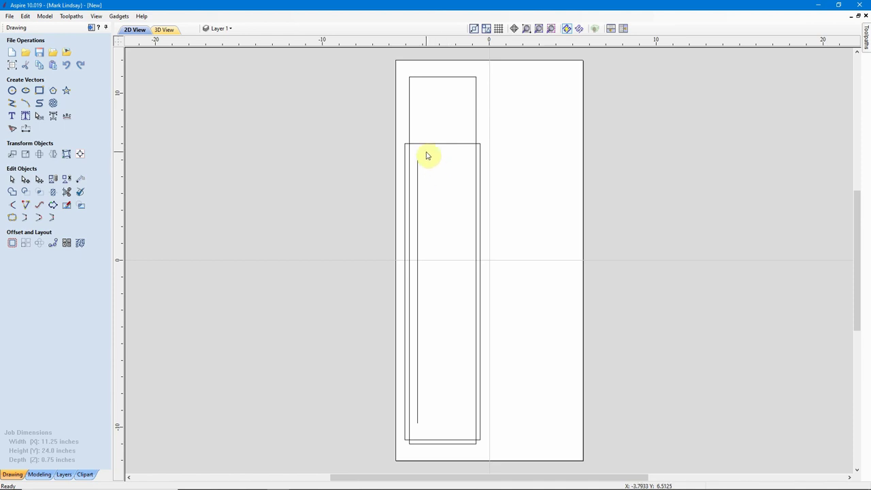
pyautogui.moveTo(426, 153); pyautogui.dragTo(415, 171)
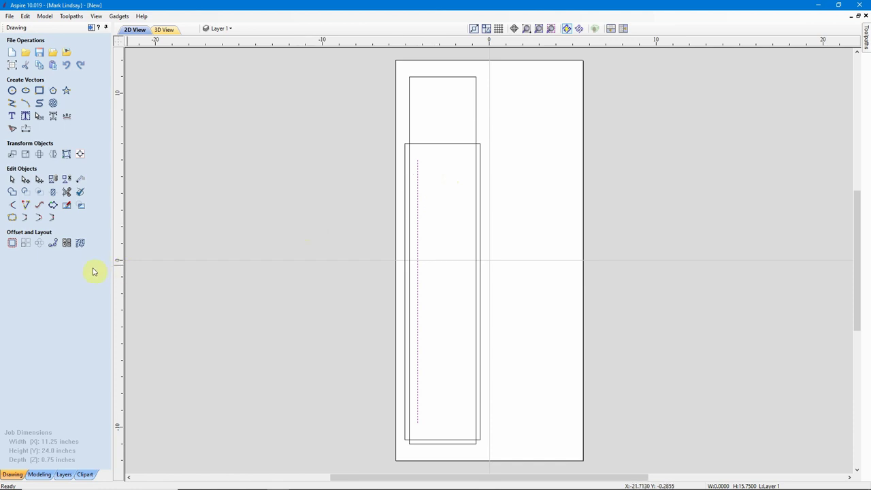
# Array-copy the line into 1 row by 4 columns with a 1.0 gap, grouped.
pyautogui.click(25, 244)
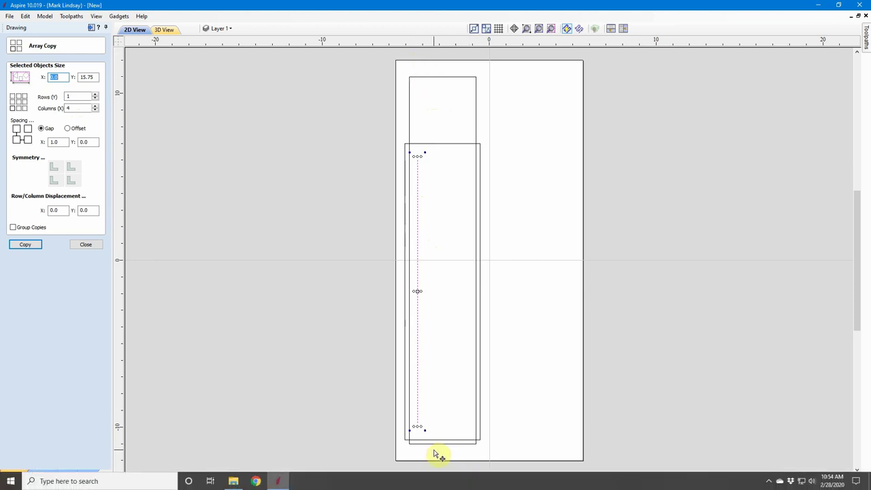
pyautogui.click(75, 96)
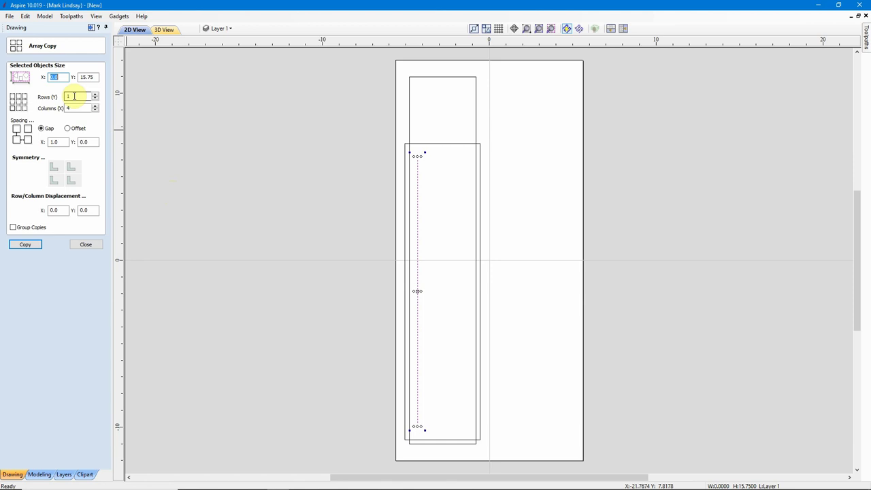
pyautogui.press('Tab')
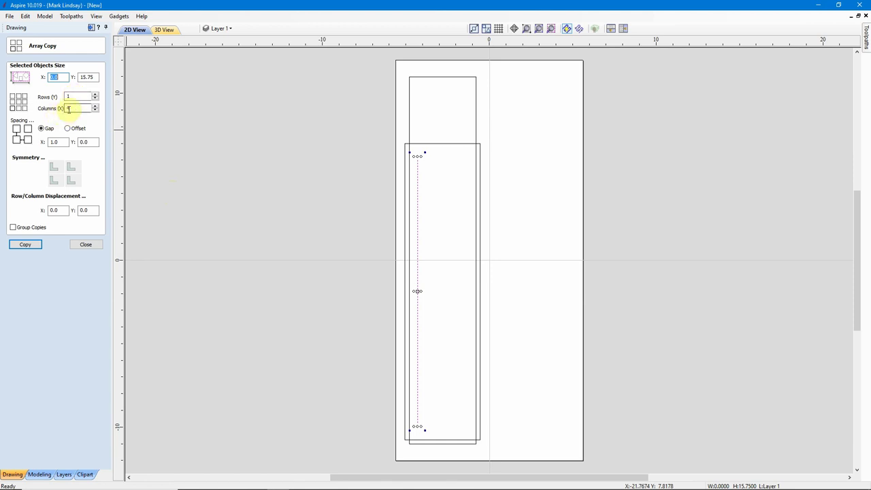
pyautogui.write('4')
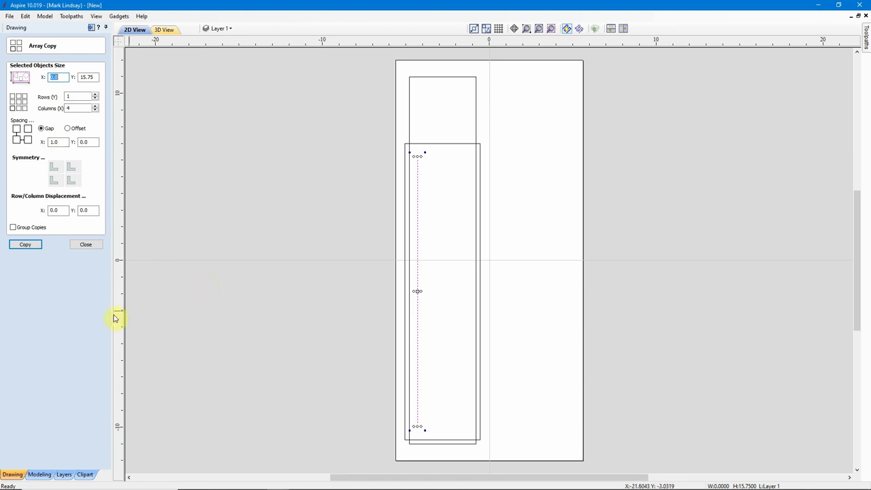
pyautogui.click(13, 228)
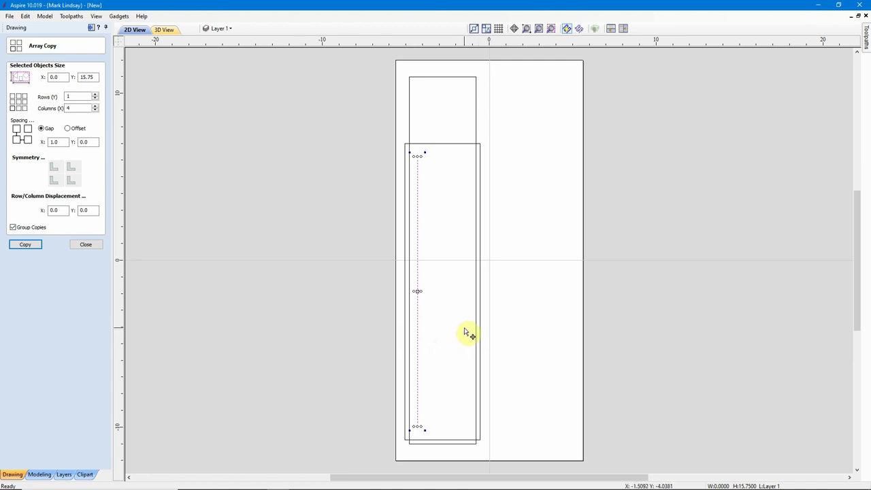
pyautogui.click(27, 245)
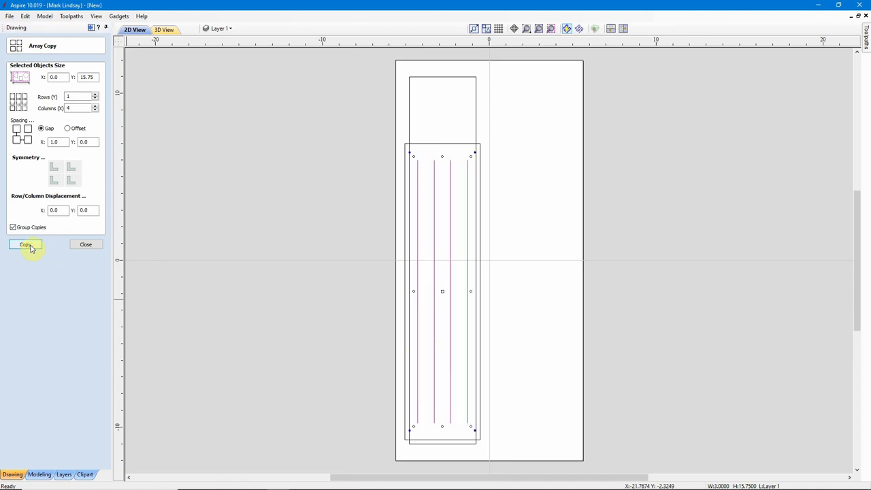
pyautogui.click(85, 245)
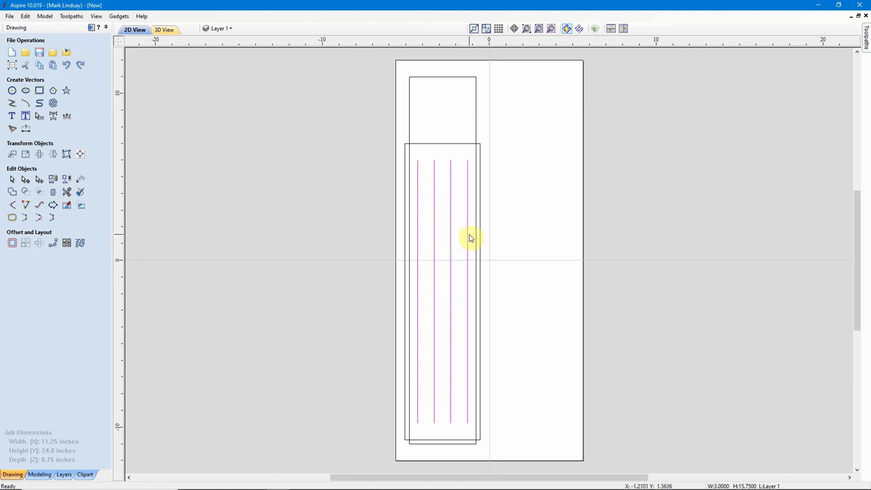
# Box-select both left rectangles and the four fluting lines.
pyautogui.scroll(-2, 470, 238)
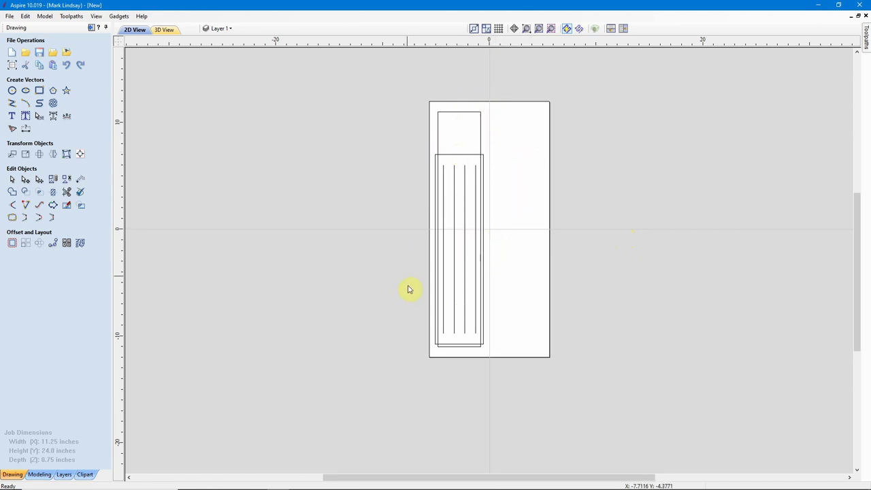
pyautogui.click(466, 230)
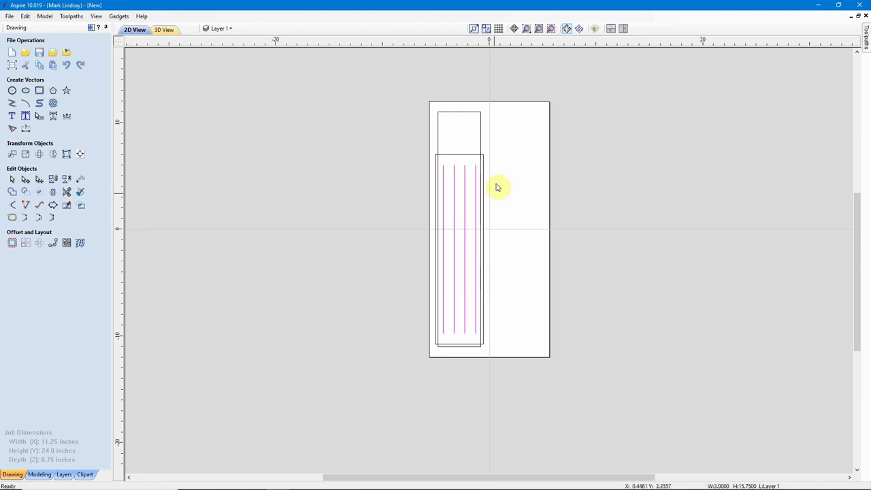
pyautogui.click(465, 155)
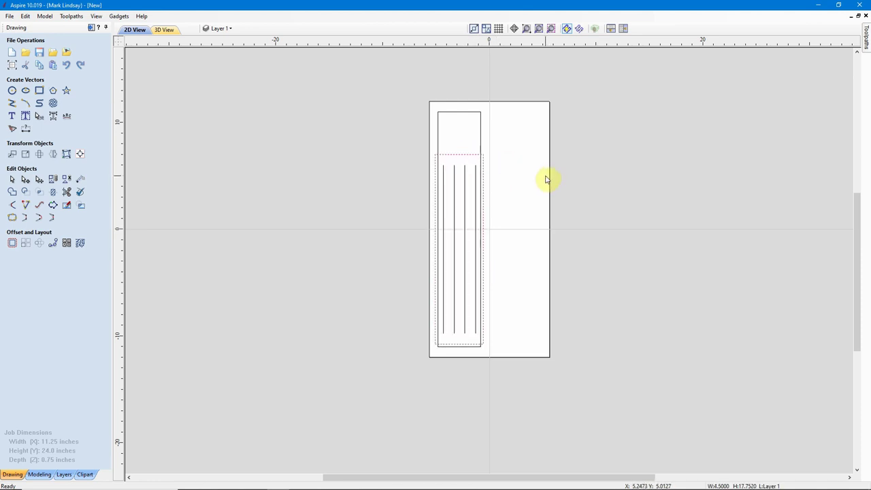
pyautogui.click(480, 127)
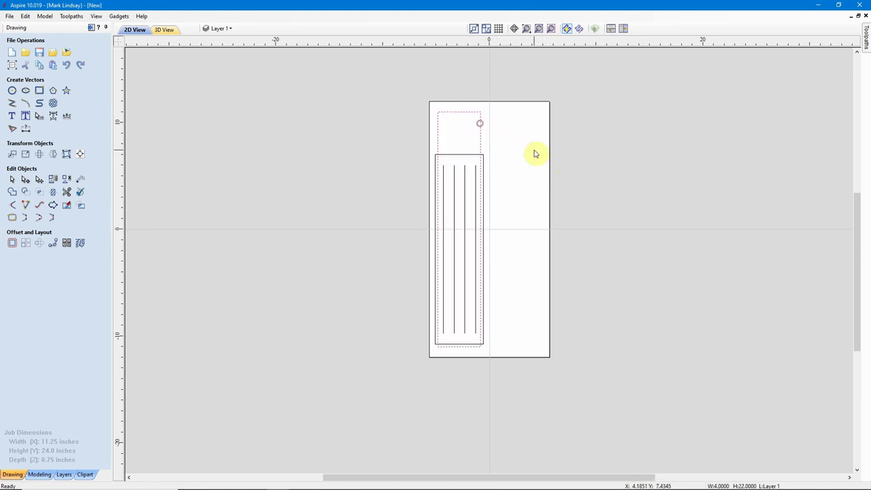
pyautogui.click(529, 237)
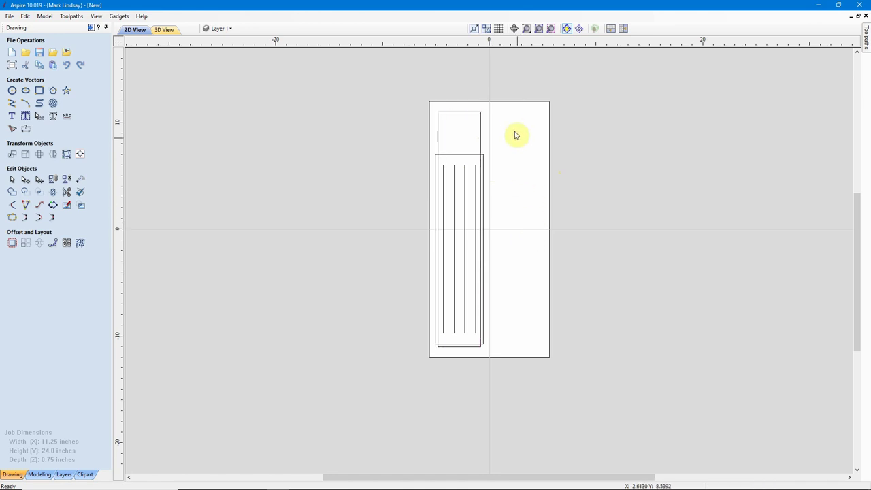
pyautogui.moveTo(500, 106); pyautogui.dragTo(396, 387)
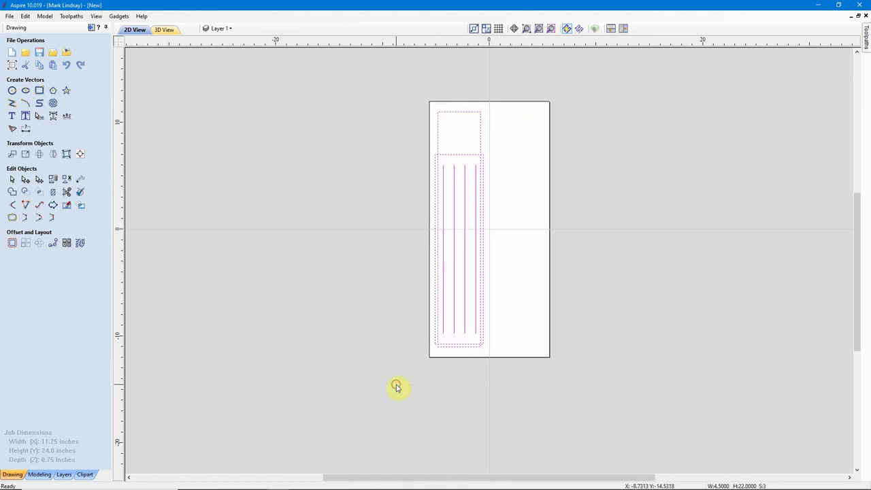
# Create a horizontally flipped copy of the left layout, then deselect and zoom to fit.
pyautogui.click(53, 155)
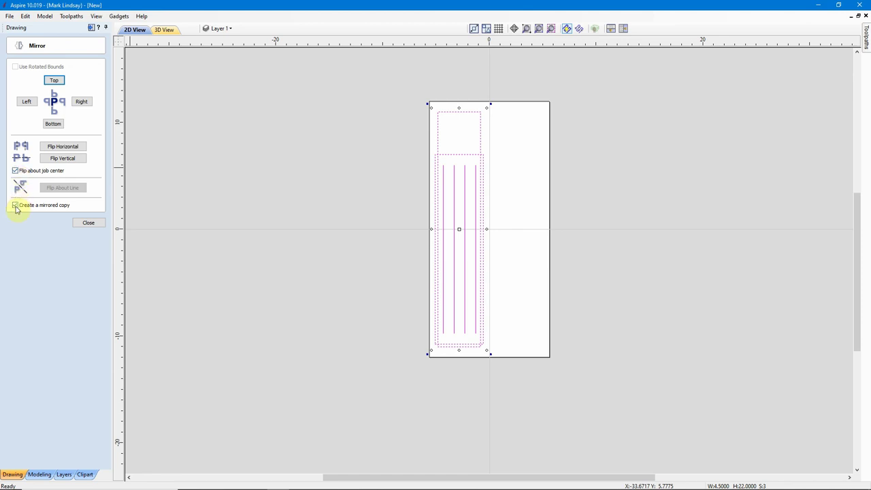
pyautogui.click(68, 150)
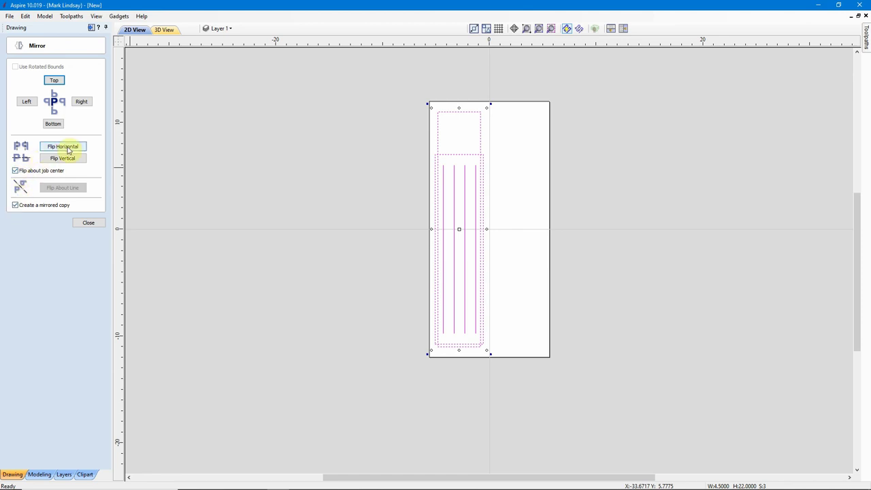
pyautogui.click(68, 148)
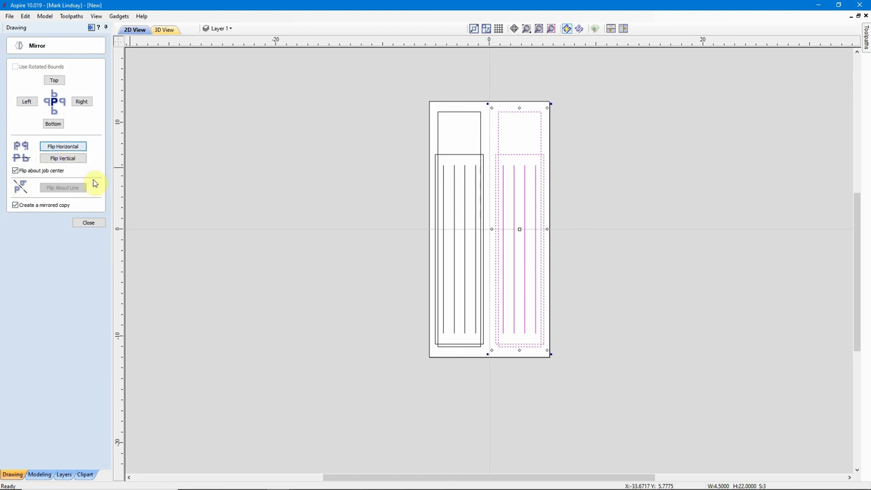
pyautogui.click(88, 222)
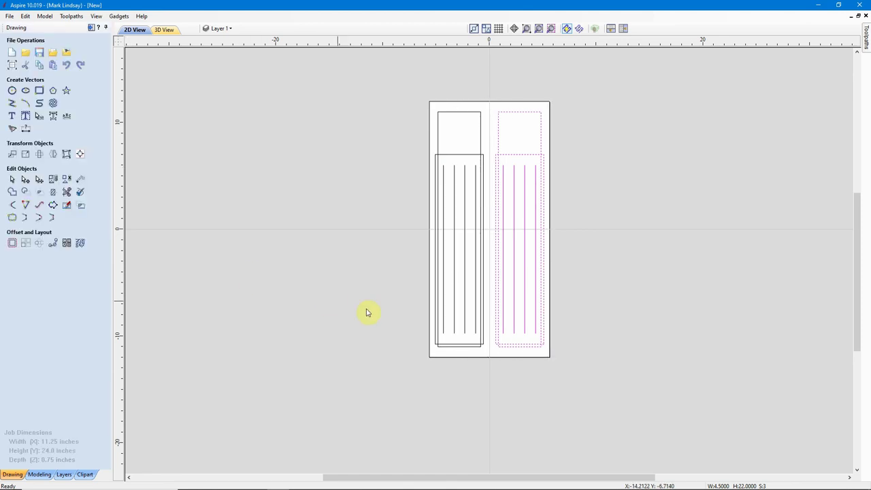
pyautogui.click(407, 302)
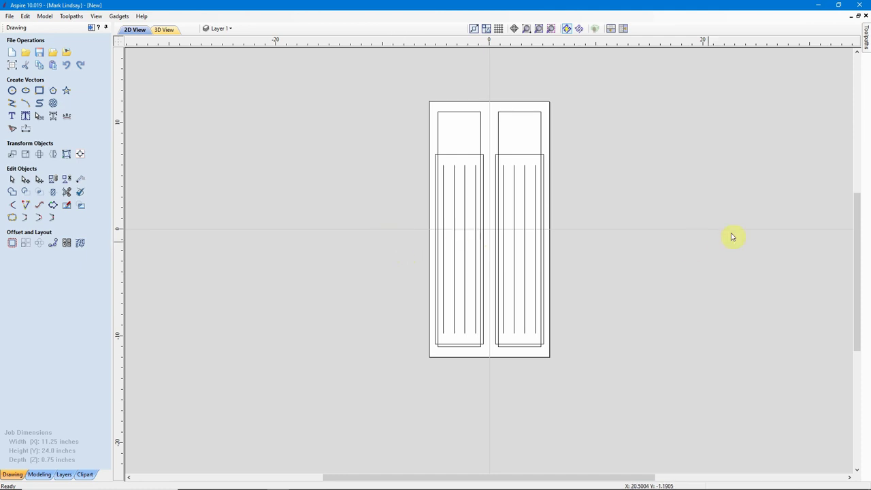
pyautogui.click(552, 29)
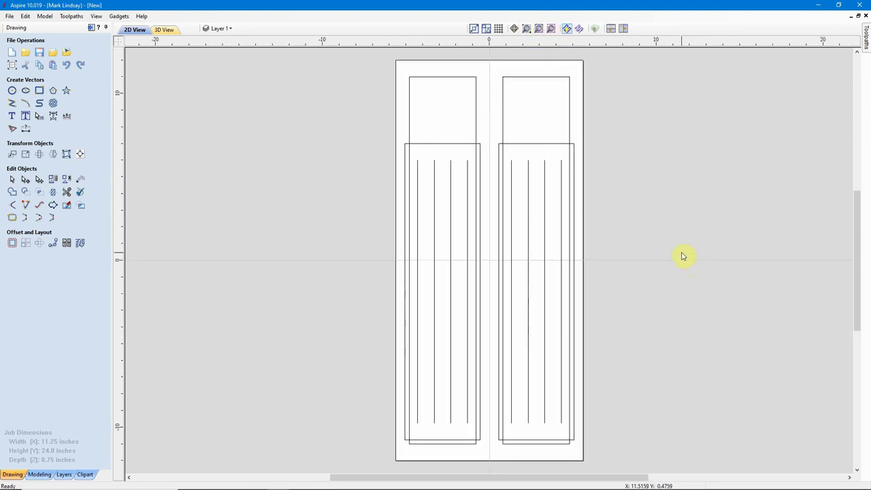
# Select both panel rectangles and start a pocket toolpath for them.
pyautogui.click(95, 28)
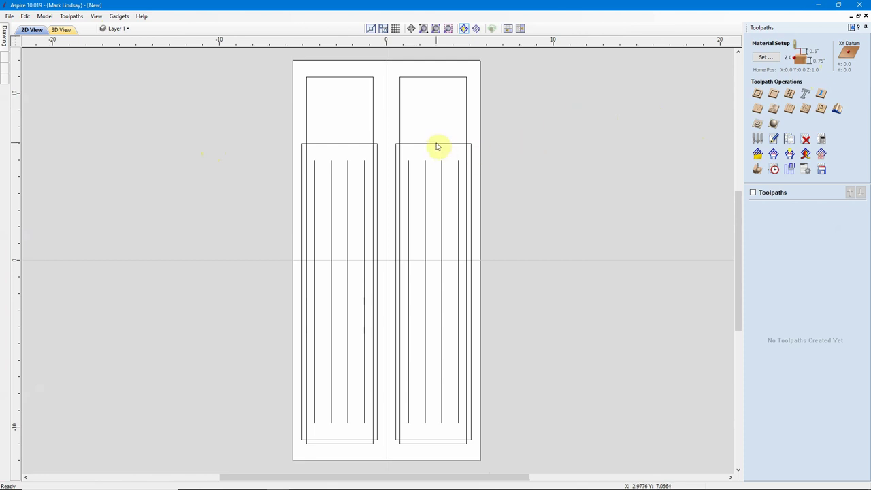
pyautogui.moveTo(439, 136); pyautogui.dragTo(426, 155)
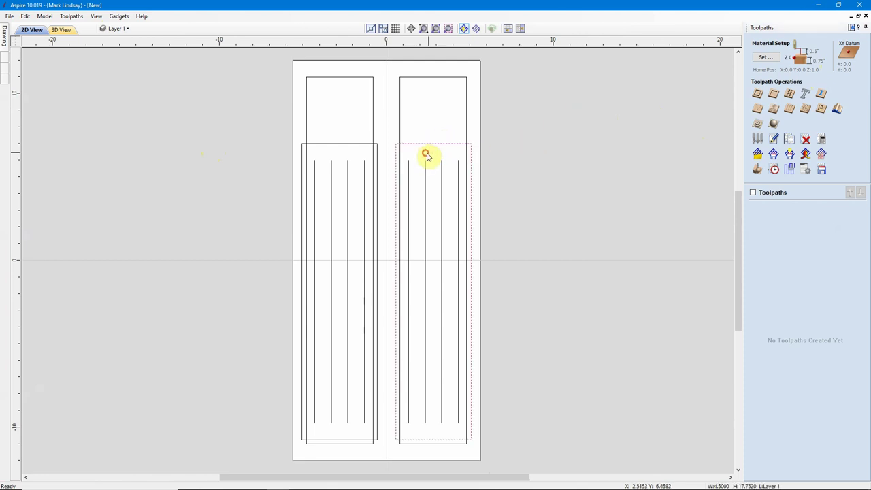
pyautogui.keyDown('shift'); pyautogui.click(333, 145); pyautogui.keyUp('shift')
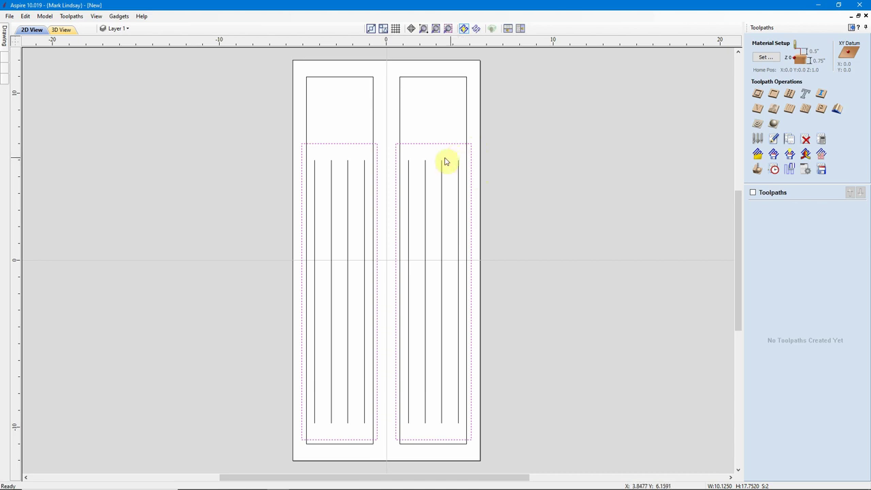
pyautogui.click(774, 94)
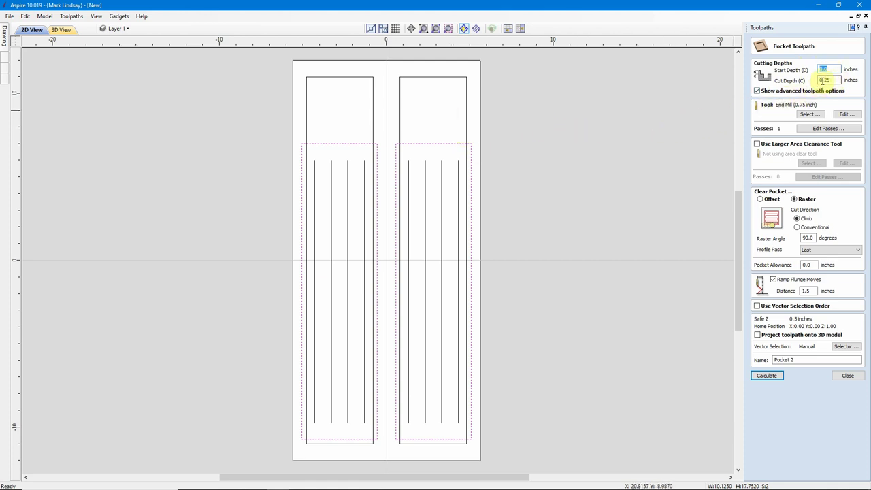
# Set the pocket cut depth to 0.25 inch and use the 0.75 inch end mill.
pyautogui.moveTo(850, 80); pyautogui.dragTo(834, 79)
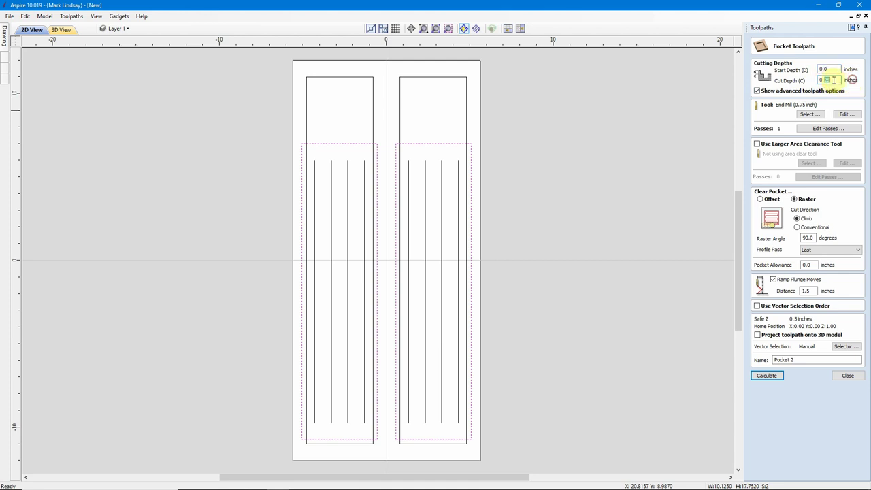
pyautogui.click(810, 113)
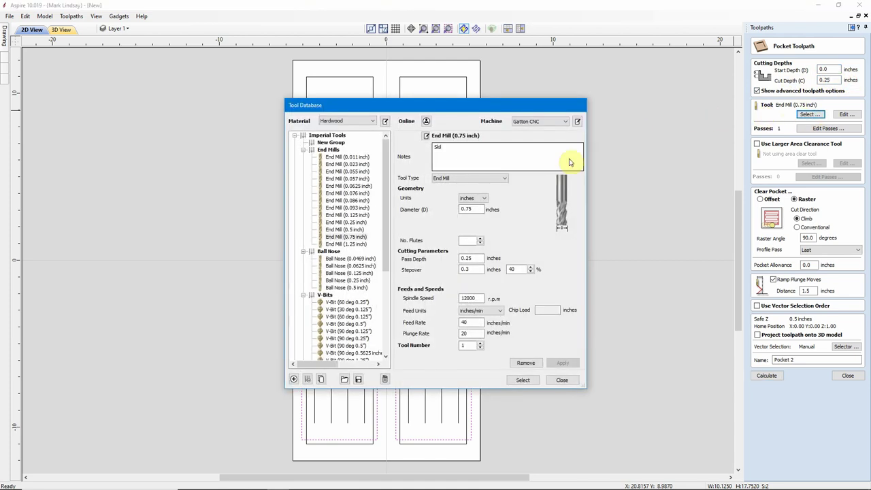
pyautogui.click(356, 237)
pyautogui.click(522, 380)
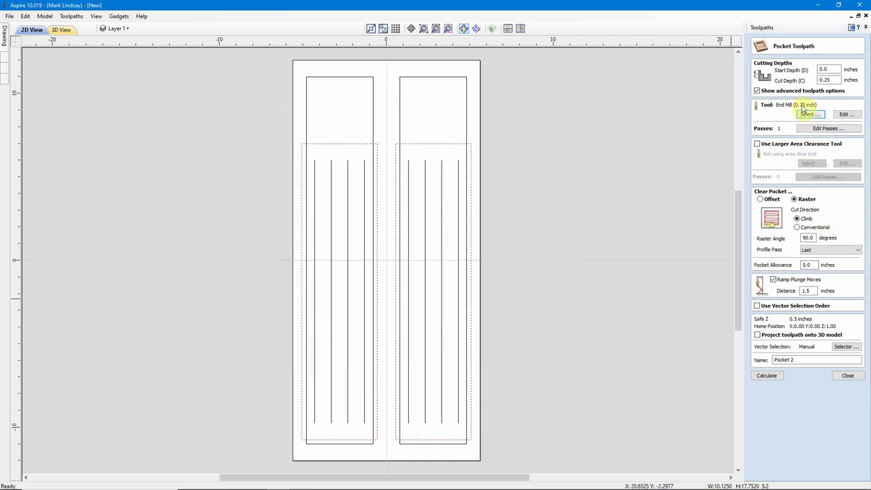
pyautogui.click(820, 130)
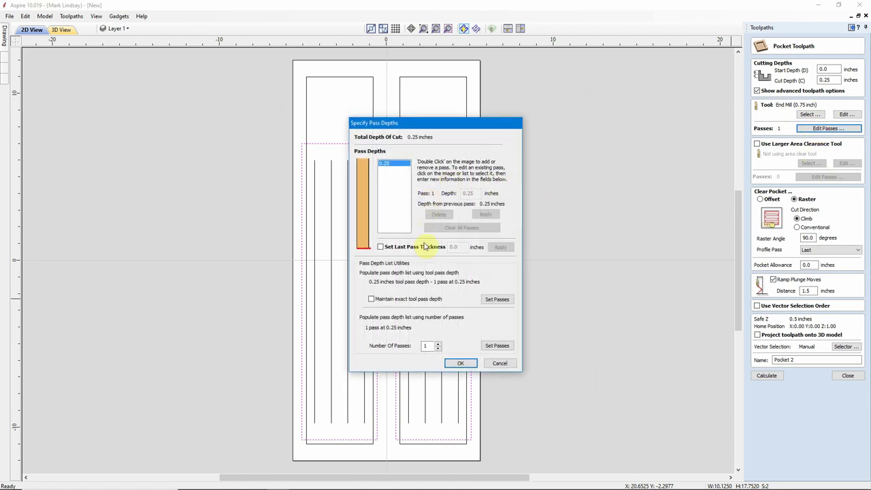
# Cut the 0.25 inch pocket depth in 2 passes of 0.125 inch.
pyautogui.click(439, 345)
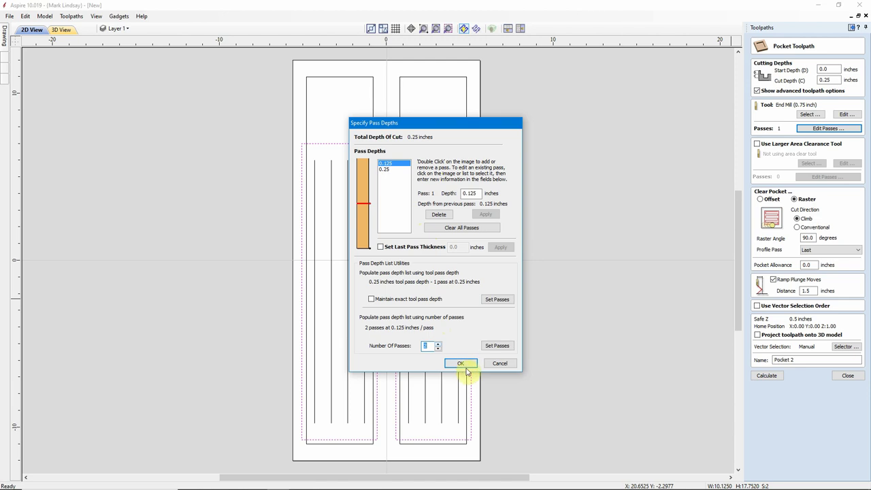
pyautogui.click(465, 364)
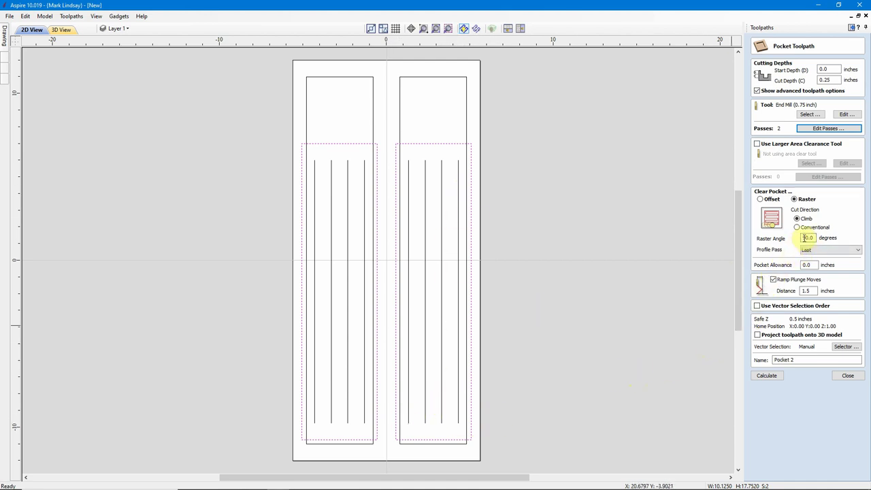
# Keep the 90.0° raster angle and 1.5 inch ramp, rename the toolpath 'Pocket', and calculate.
pyautogui.doubleClick(807, 237)
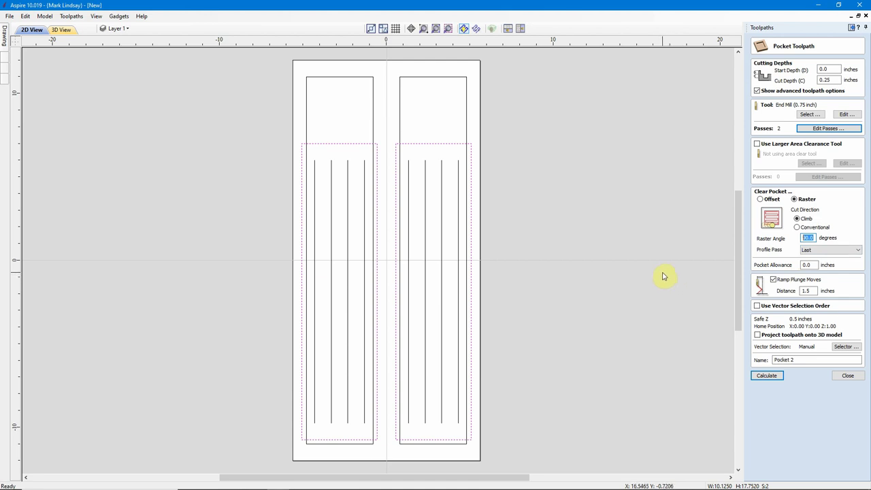
pyautogui.click(800, 291)
pyautogui.click(792, 361)
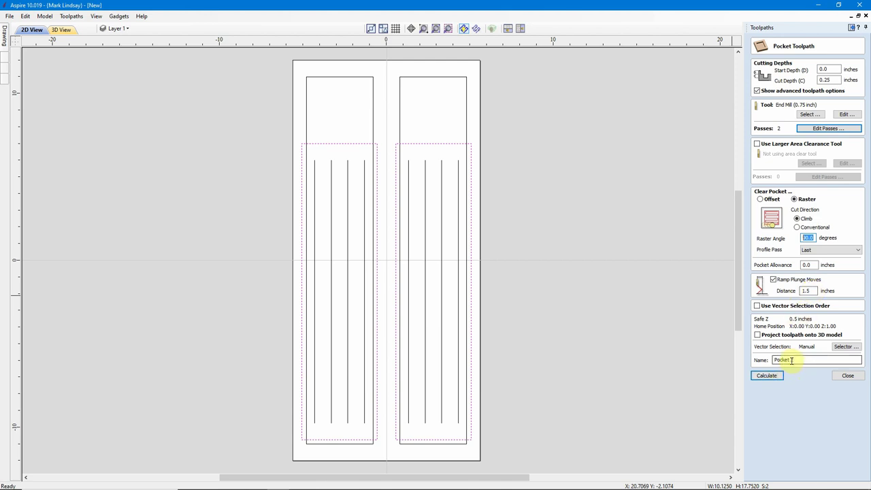
pyautogui.moveTo(792, 361); pyautogui.dragTo(804, 361)
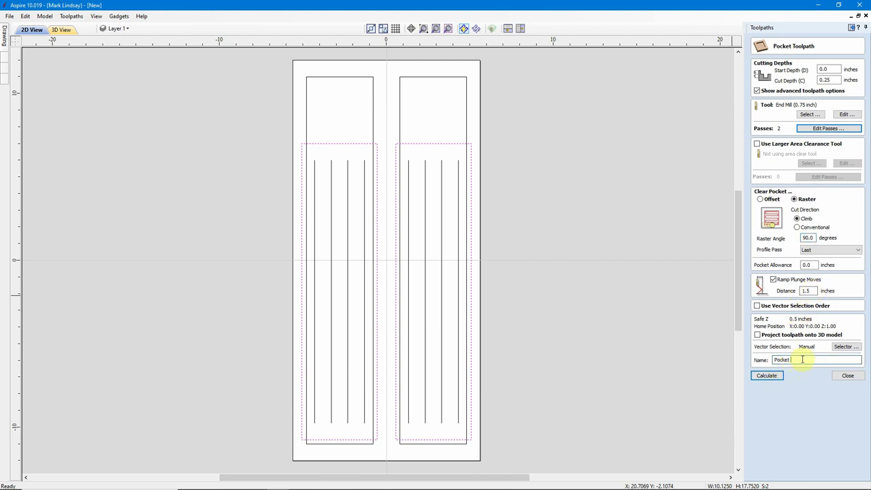
pyautogui.press('BackSpace')
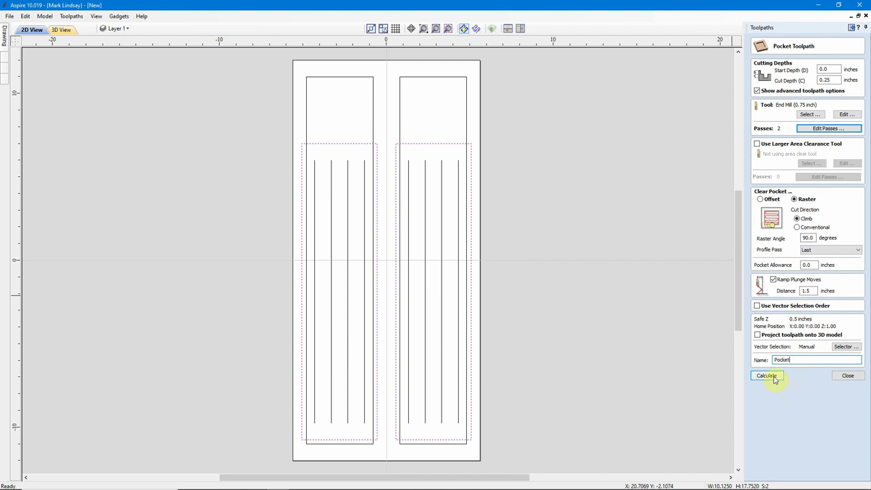
pyautogui.click(768, 376)
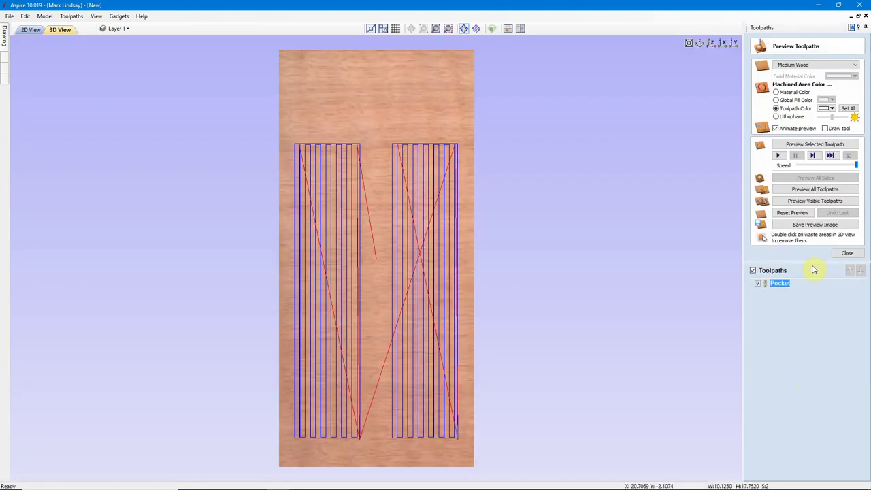
# Preview the Pocket toolpath in 3D, inspect the two recesses, then close the preview.
pyautogui.click(808, 145)
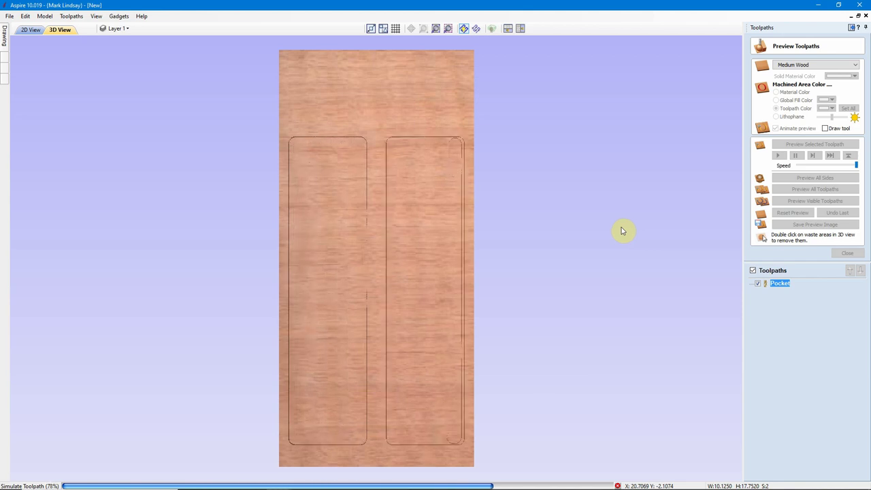
pyautogui.moveTo(550, 328); pyautogui.dragTo(454, 328)
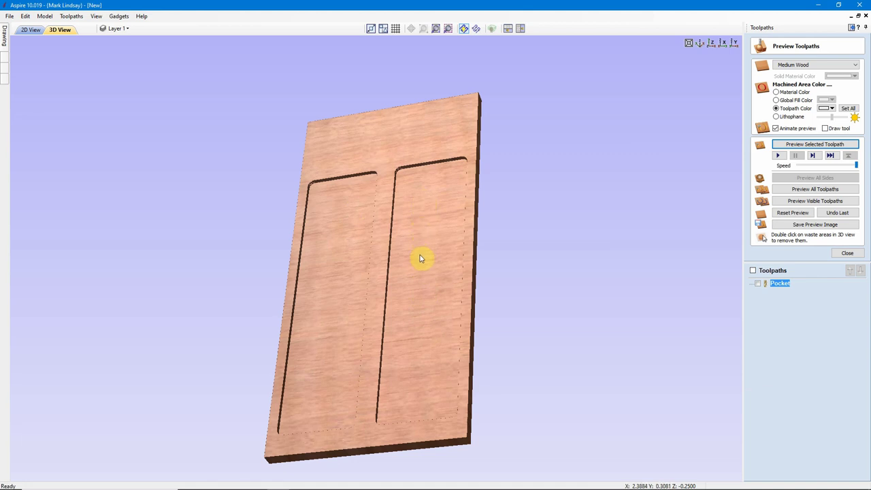
pyautogui.click(715, 45)
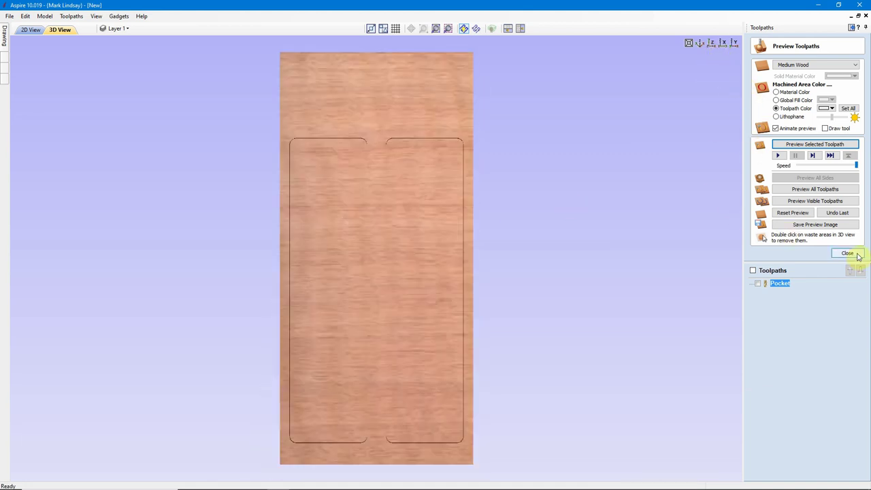
pyautogui.click(854, 253)
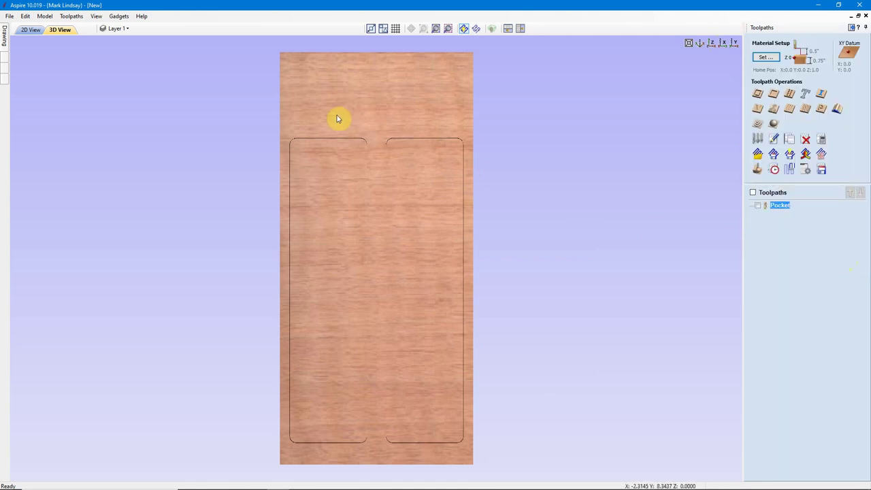
# Back in 2D, deselect the rectangles and select both pockets' vertical lines.
pyautogui.click(31, 30)
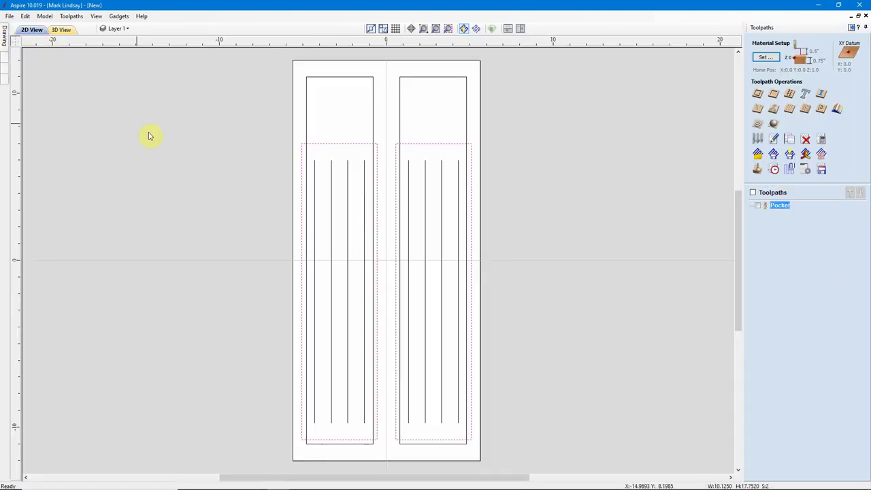
pyautogui.click(519, 234)
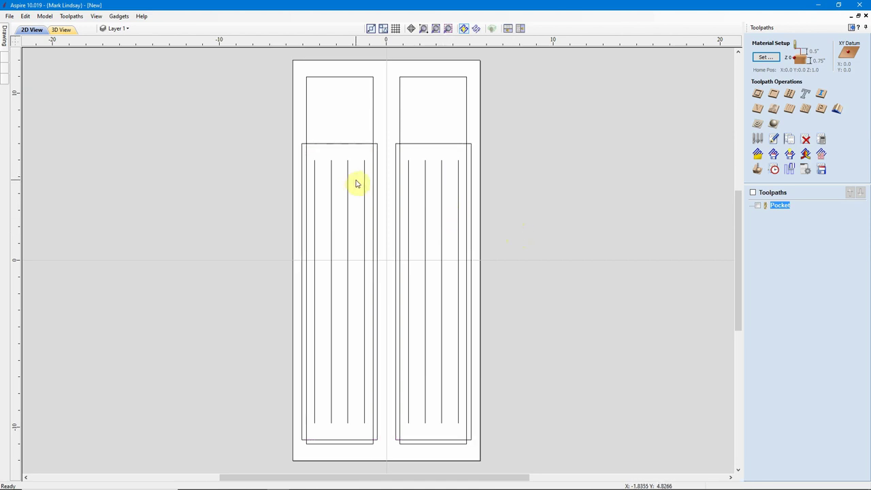
pyautogui.click(332, 209)
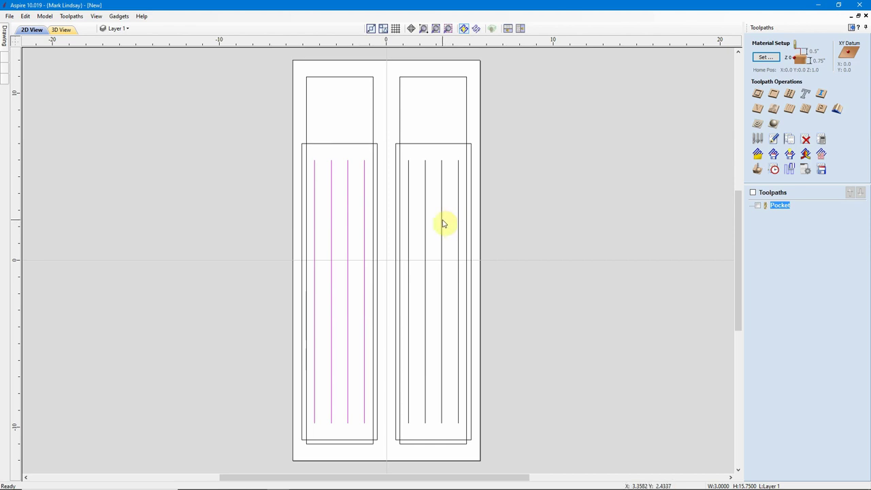
pyautogui.keyDown('shift'); pyautogui.click(424, 235); pyautogui.keyUp('shift')
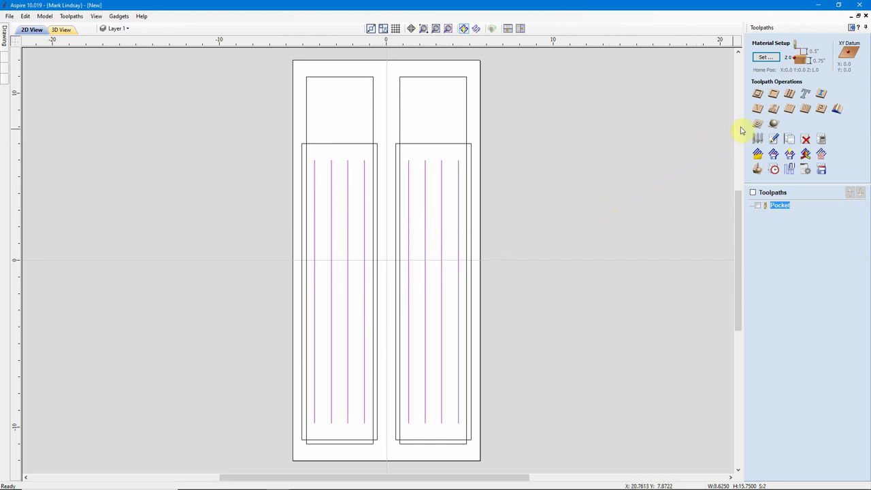
# Create a fluting toolpath with 0.25 inch start depth and 0.15 inch flute depth.
pyautogui.click(790, 111)
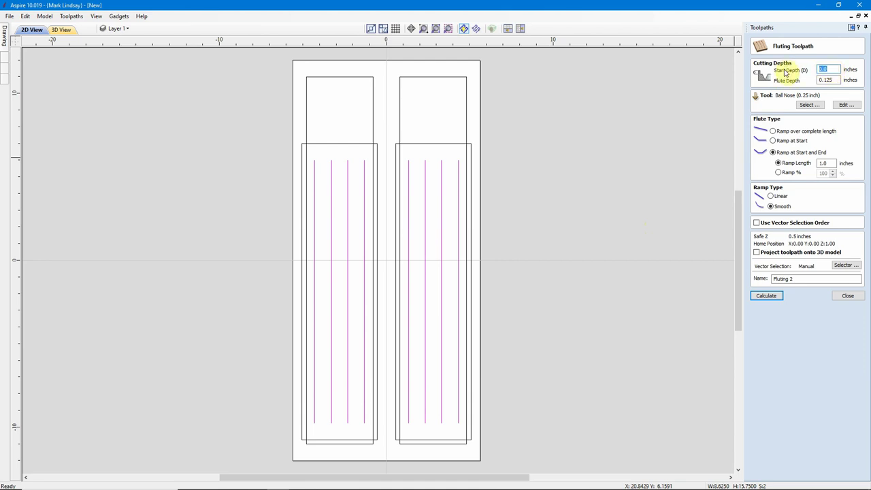
pyautogui.write('.25')
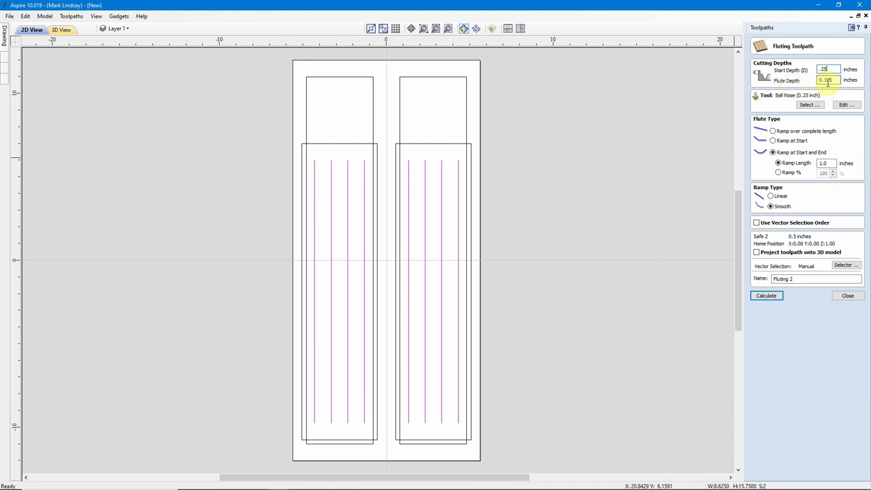
pyautogui.doubleClick(825, 80)
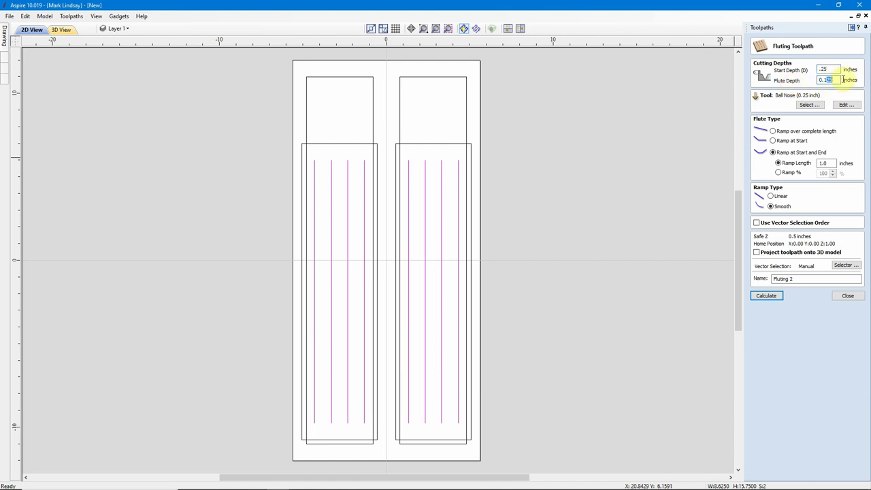
pyautogui.write('0.15')
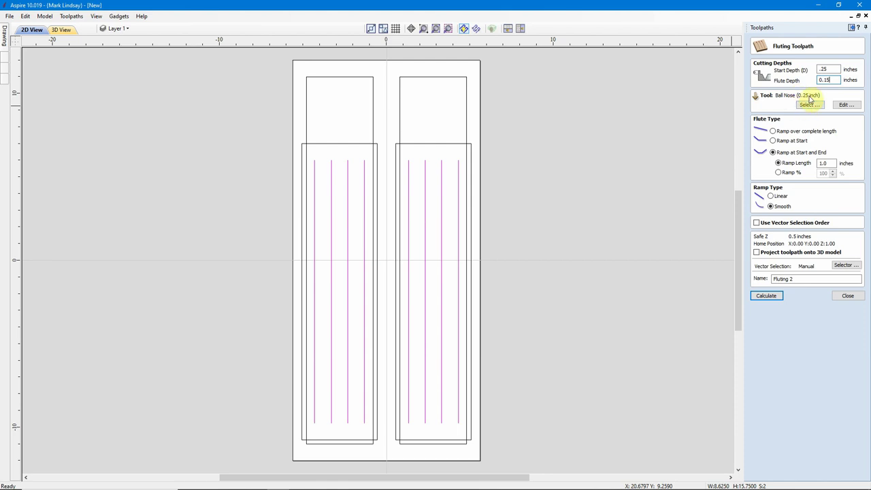
# Set the flute type to ramp over the complete length.
pyautogui.click(773, 131)
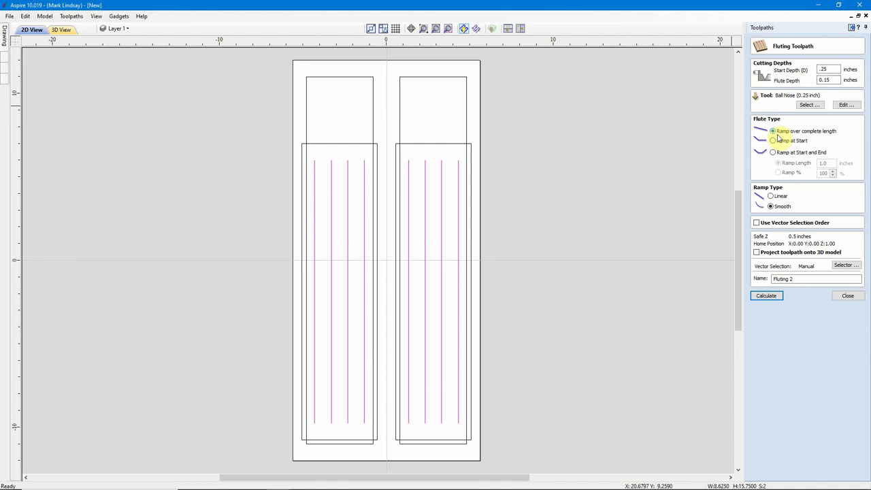
pyautogui.doubleClick(824, 71)
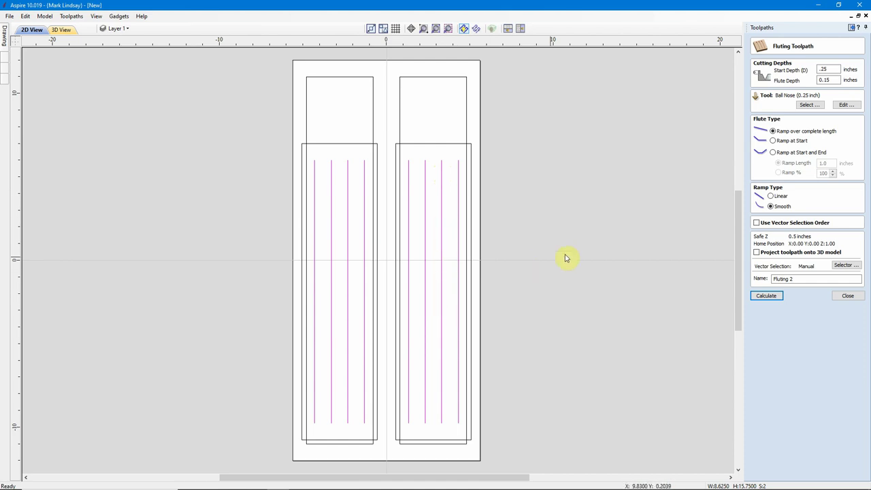
pyautogui.click(827, 80)
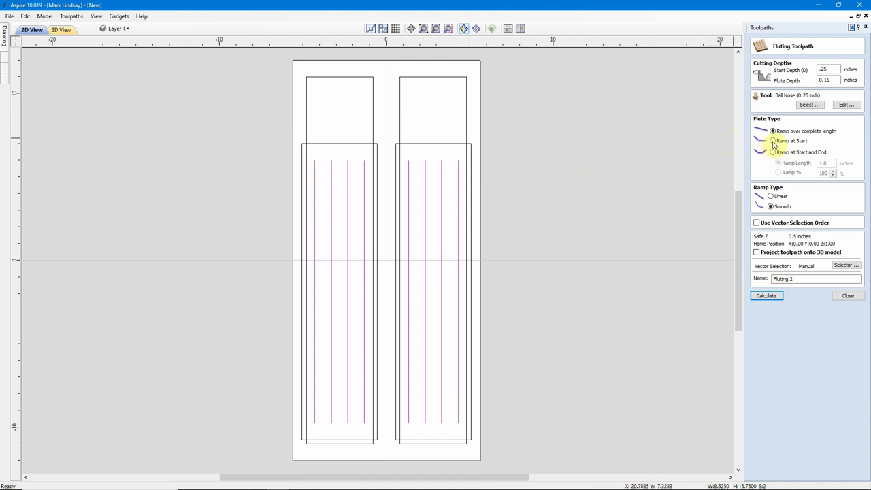
# Set the flutes to ramp at start and end with a 1.0 inch ramp length.
pyautogui.click(774, 141)
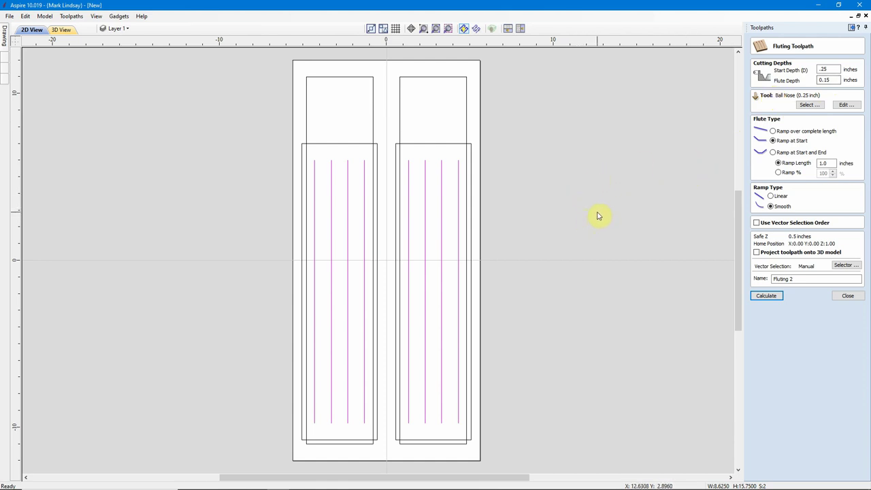
pyautogui.click(773, 153)
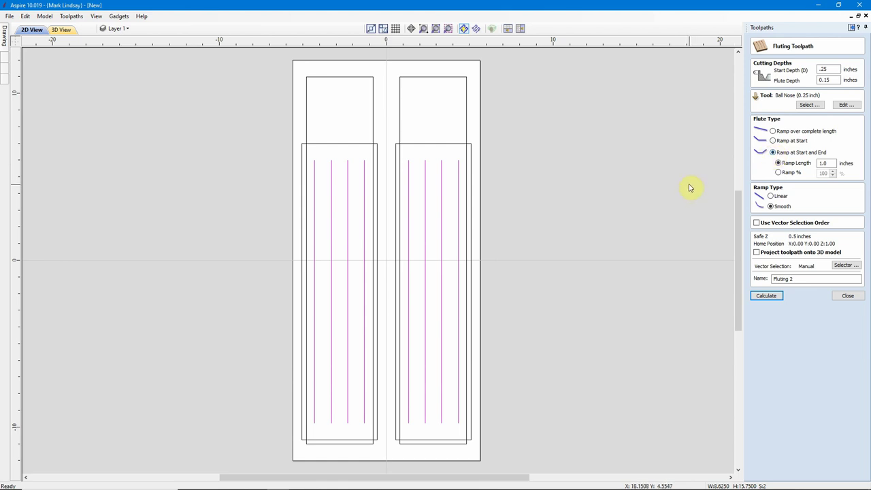
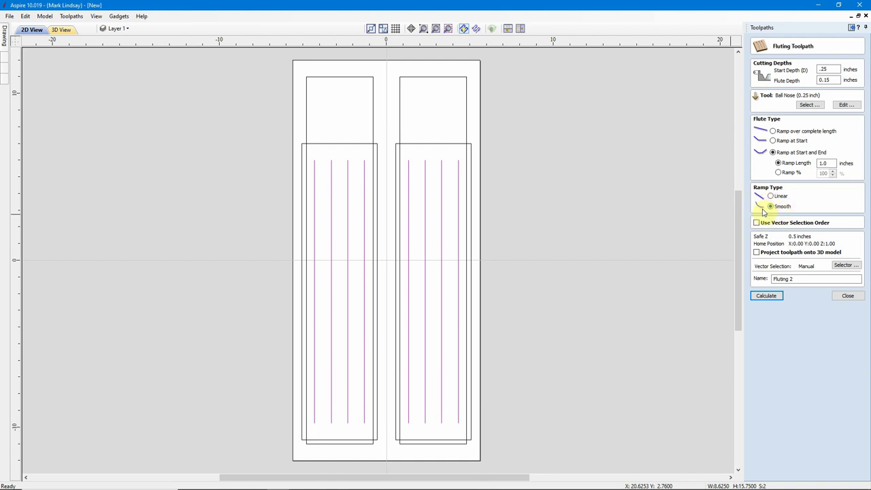
# Rename the flute toolpath to 'Fluting', calculate it, and tilt the board to view it.
pyautogui.click(789, 278)
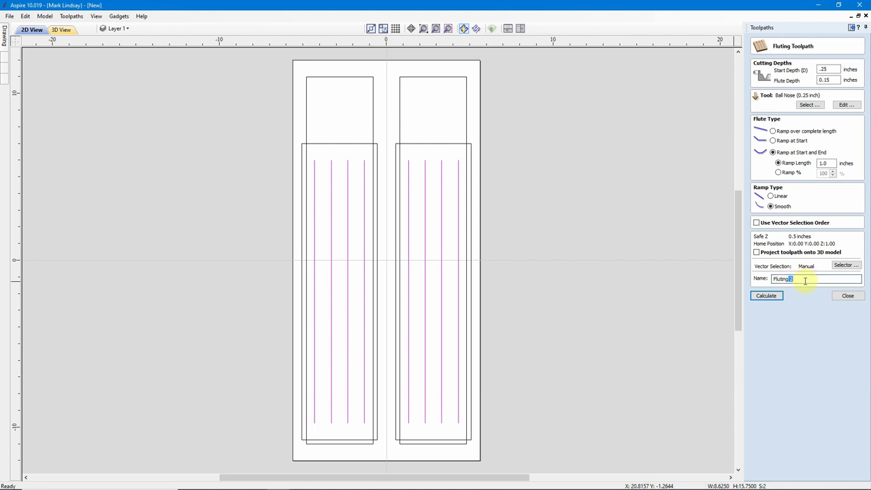
pyautogui.press('BackSpace')
pyautogui.click(773, 296)
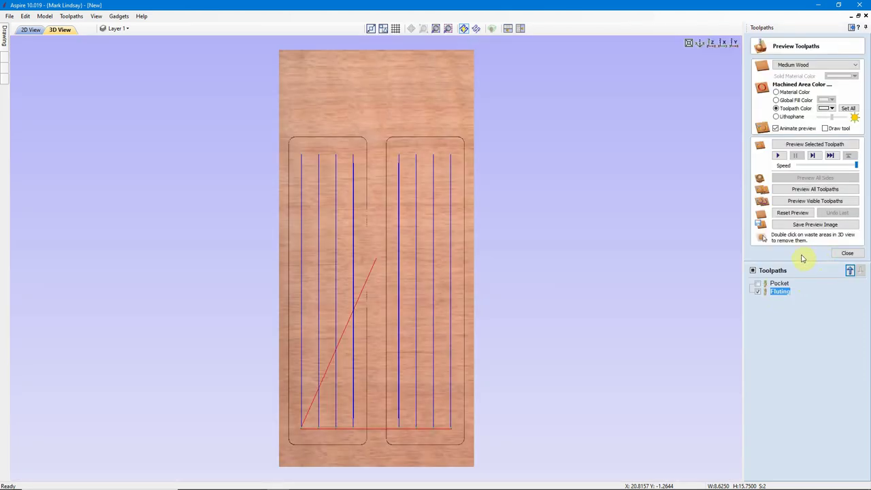
pyautogui.moveTo(511, 470); pyautogui.dragTo(432, 389)
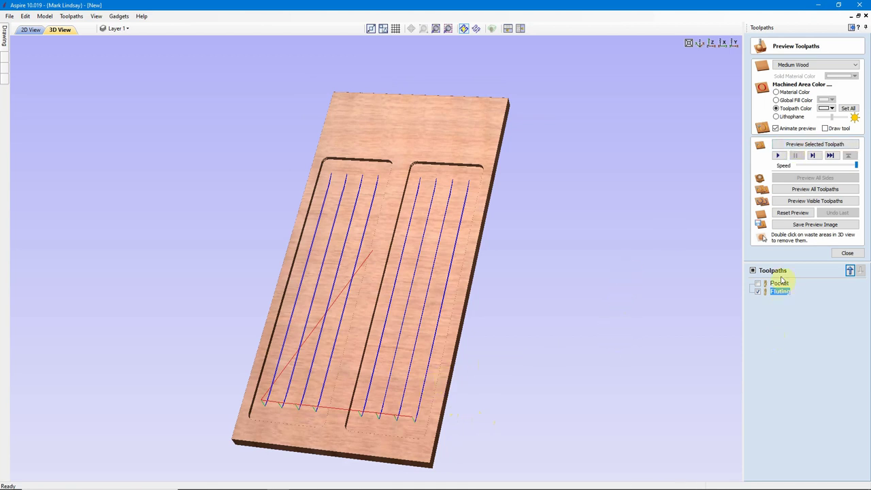
# Simulate the Fluting toolpath, zoom in on the flute ends, then view the board from the top.
pyautogui.click(822, 145)
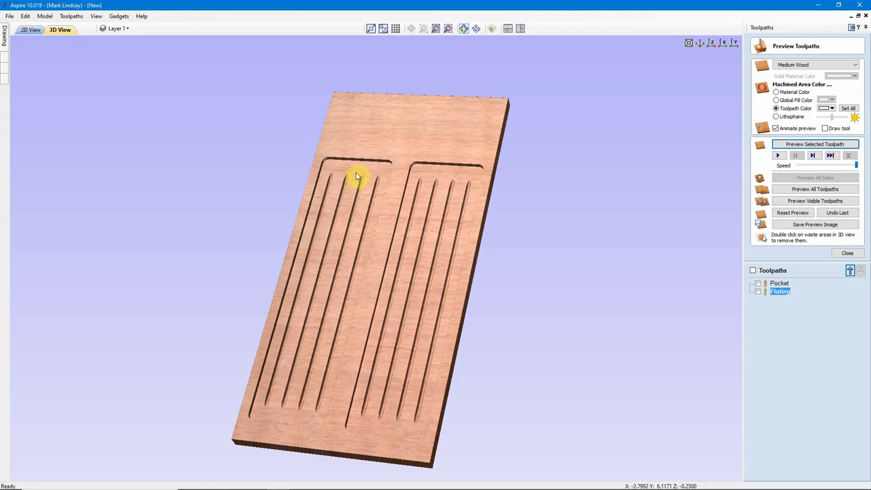
pyautogui.scroll(5, 356, 179)
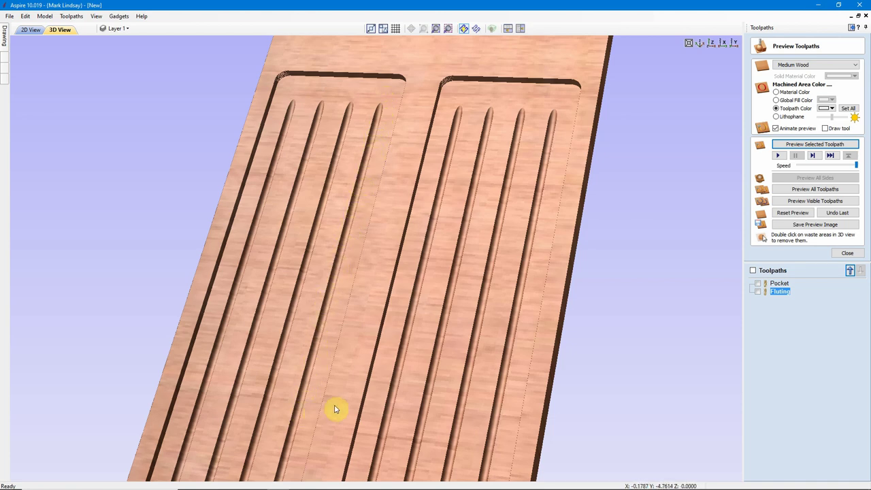
pyautogui.moveTo(334, 408); pyautogui.dragTo(408, 197, button='middle')
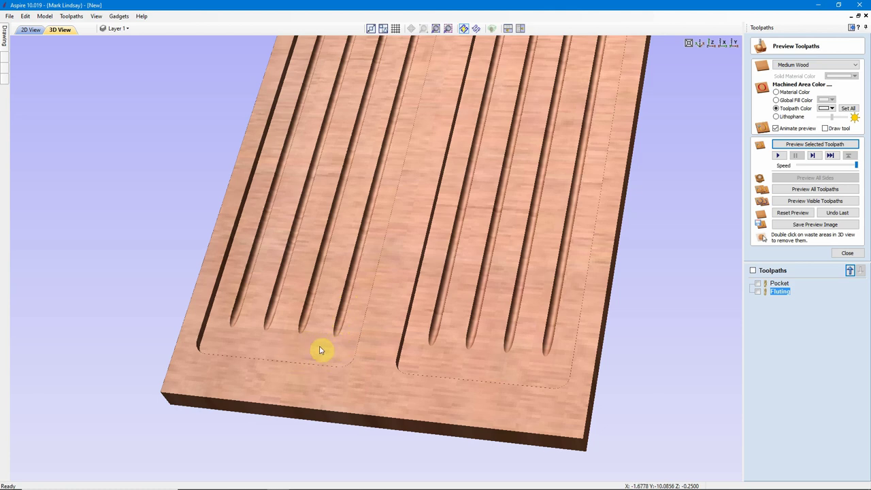
pyautogui.click(711, 43)
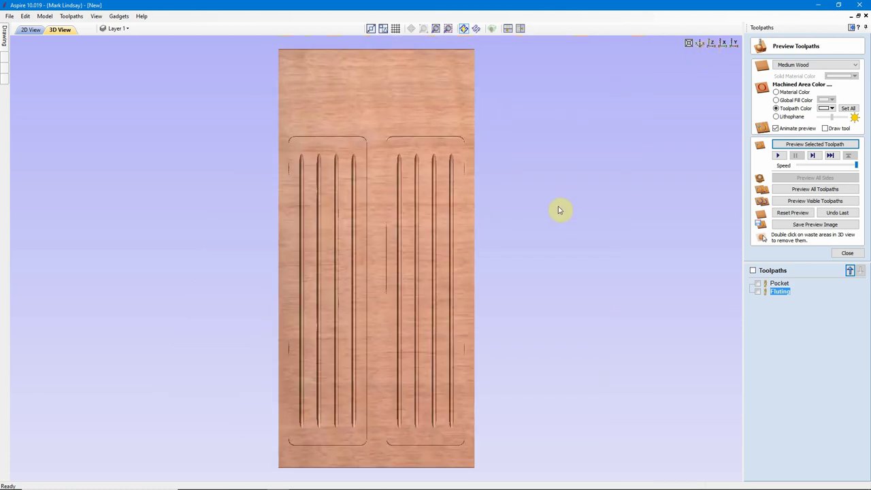
# Select only the two tall panel outlines in the 2D view and close the preview settings.
pyautogui.click(29, 31)
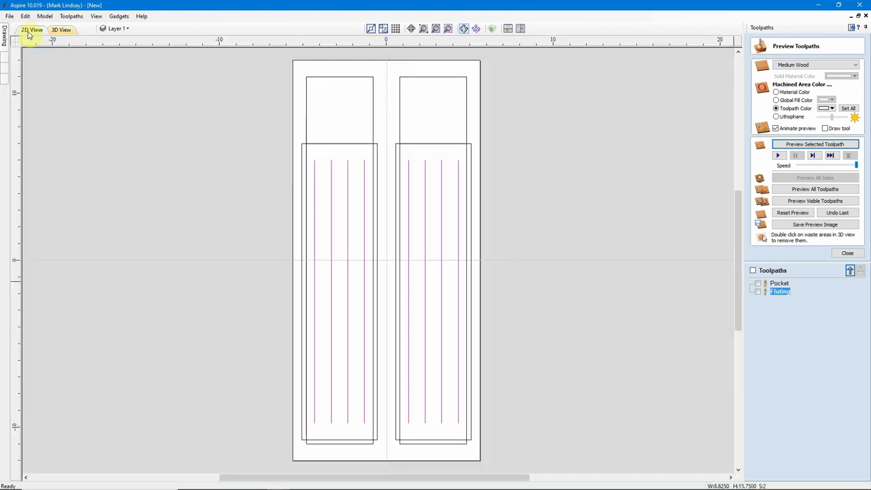
pyautogui.click(343, 102)
pyautogui.moveTo(417, 87); pyautogui.dragTo(337, 117)
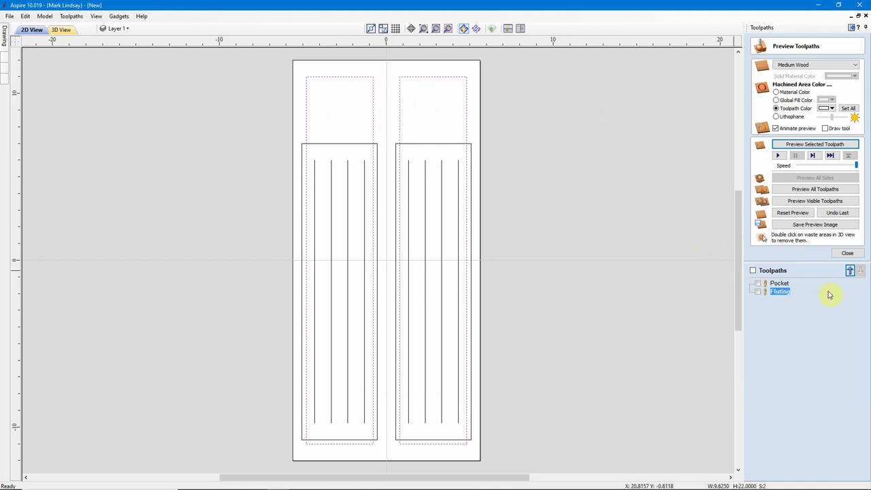
pyautogui.click(848, 253)
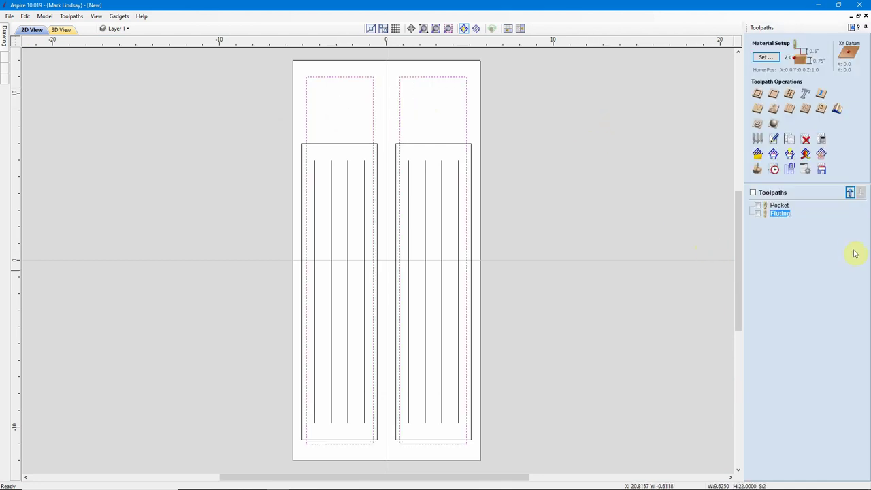
# Create a 2D profile toolpath with 0.755-inch cut depth and smooth ramps, reviewing corner options.
pyautogui.click(758, 93)
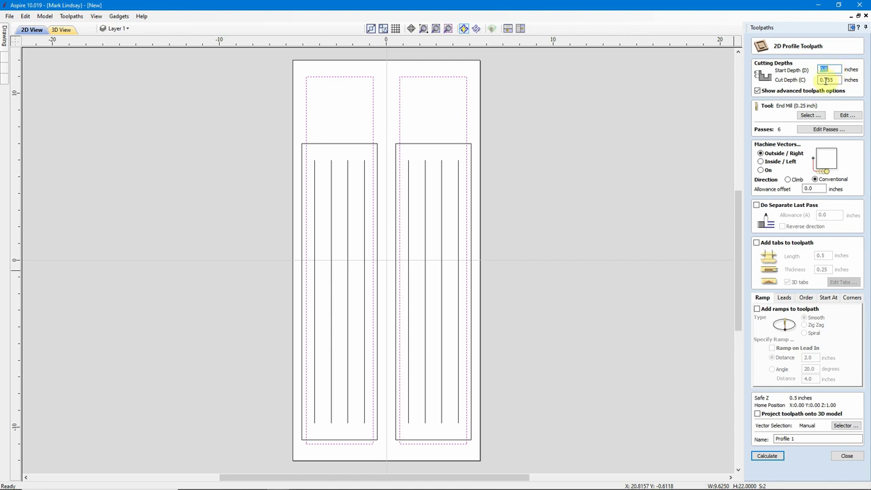
pyautogui.doubleClick(824, 80)
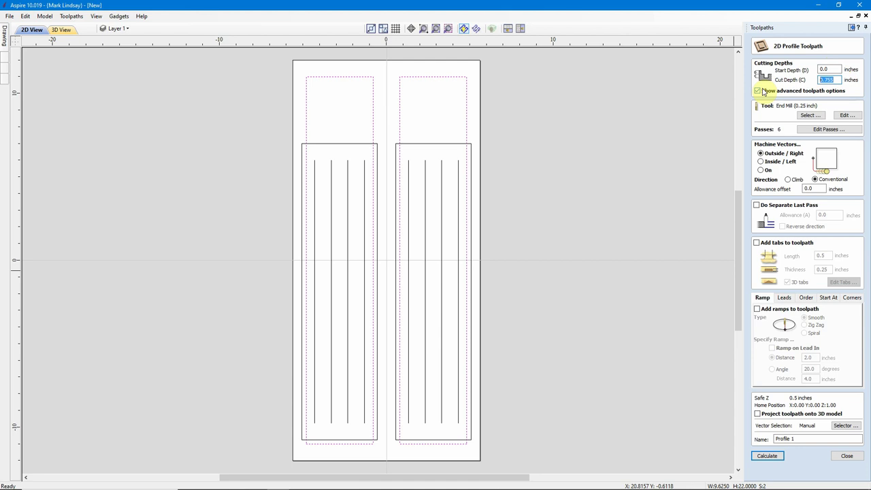
pyautogui.write('2')
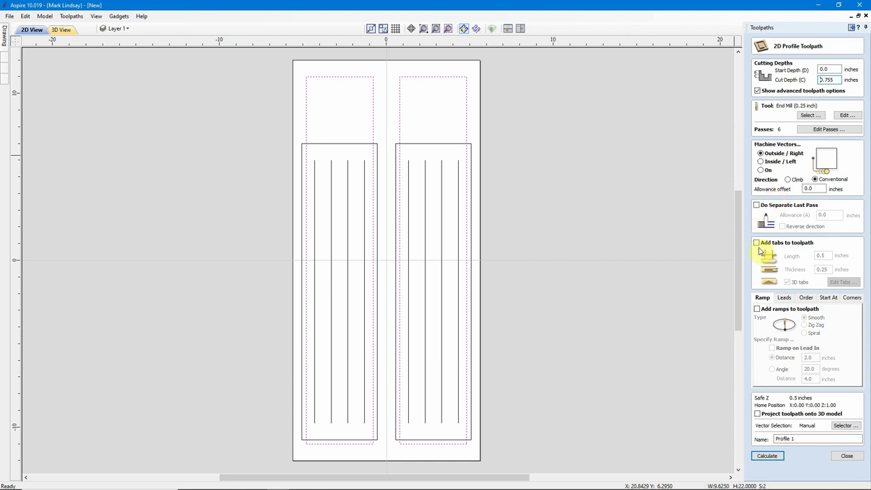
pyautogui.click(757, 310)
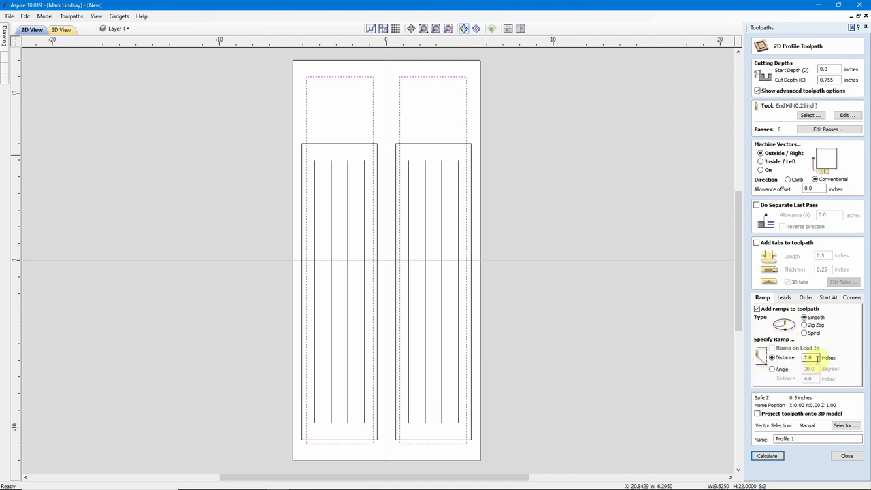
pyautogui.click(852, 298)
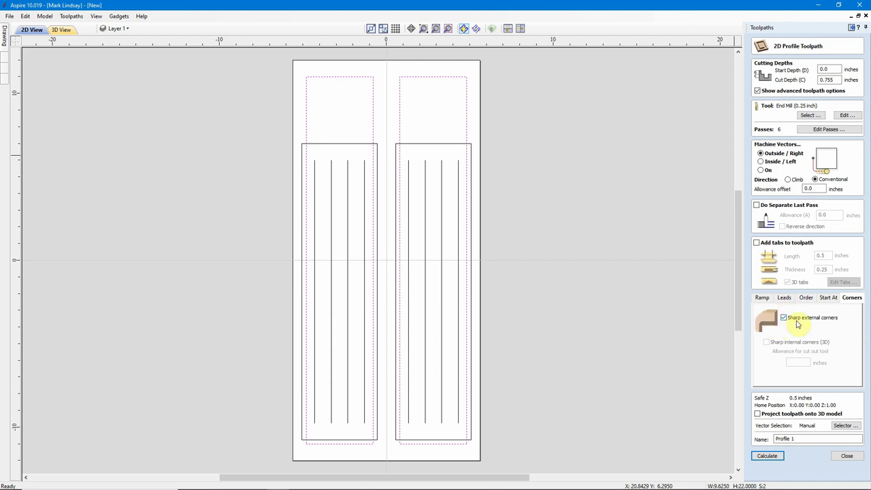
pyautogui.click(763, 298)
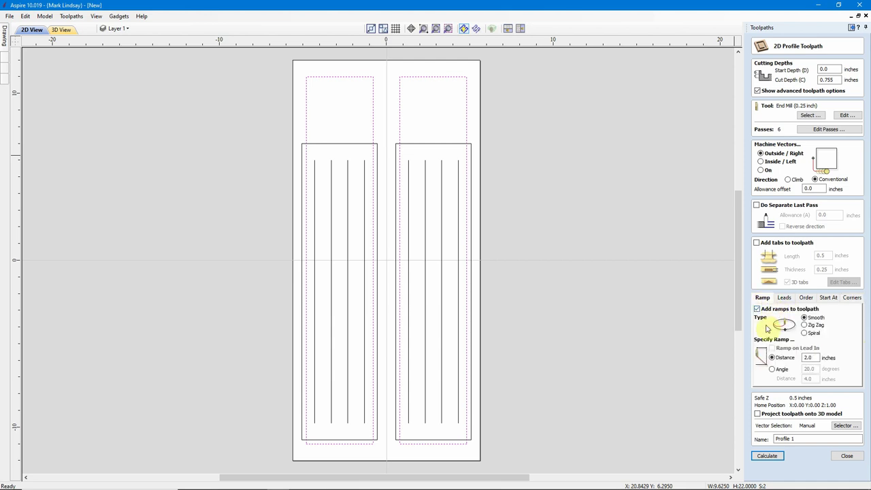
# Name the profile toolpath 'Profile Cutout' and calculate it.
pyautogui.click(790, 439)
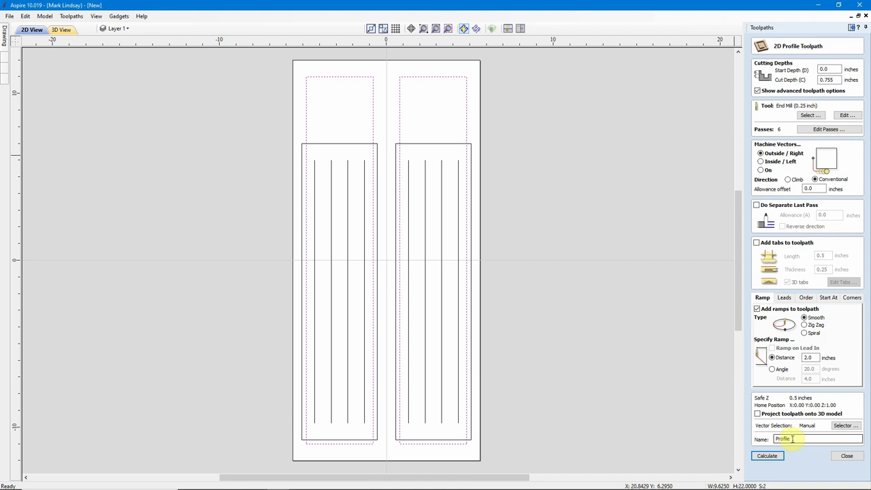
pyautogui.doubleClick(807, 439)
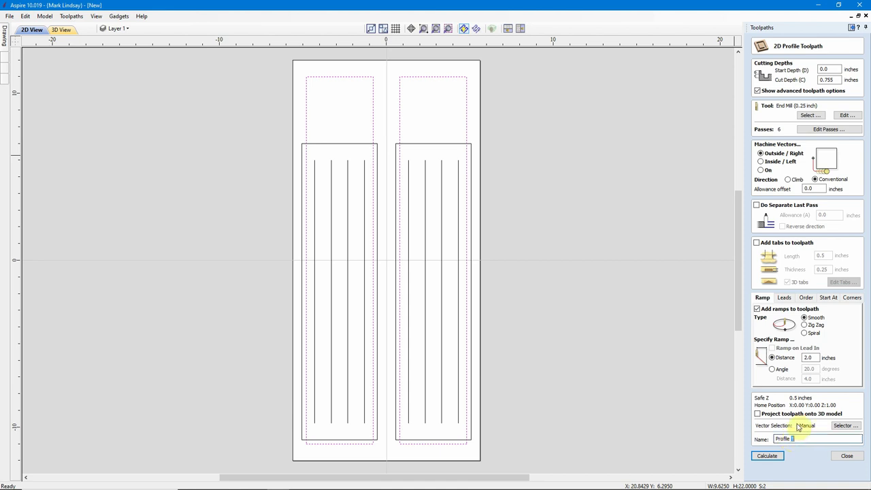
pyautogui.write('Cutout')
pyautogui.click(769, 456)
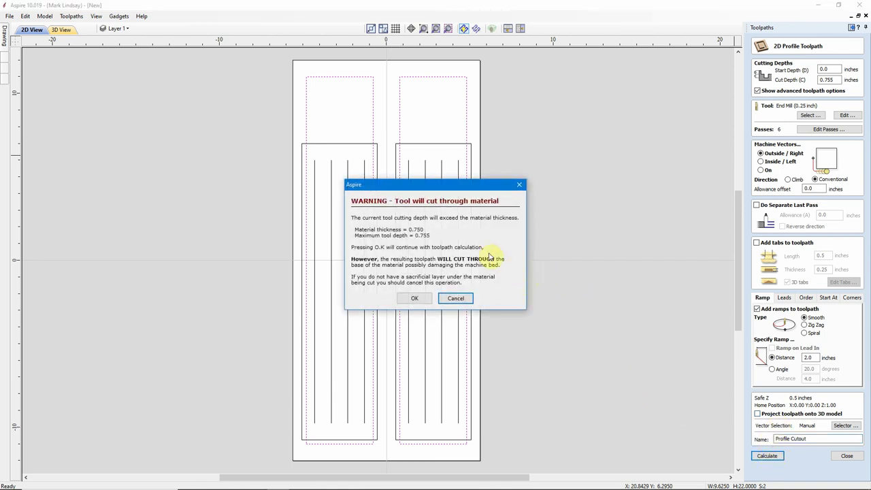
# Accept the 'Tool will cut through material' warning.
pyautogui.click(415, 300)
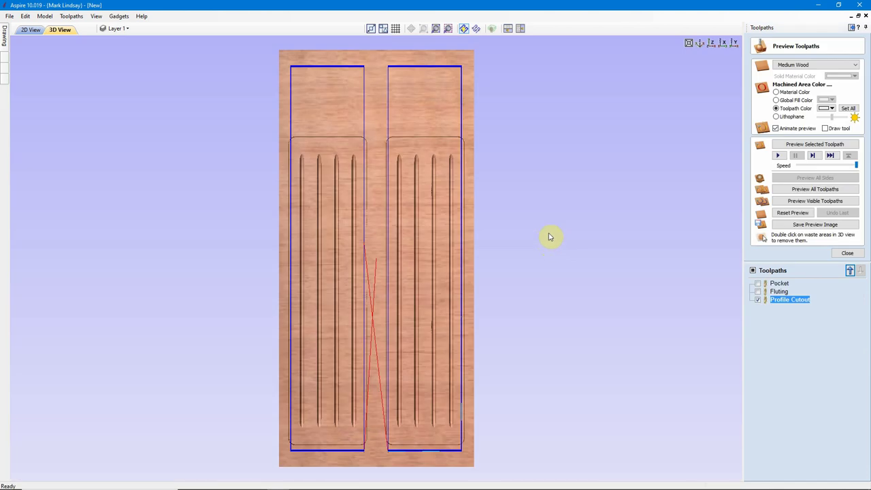
# Simulate the Profile Cutout and zoom in on the cut panels' top rails.
pyautogui.click(819, 146)
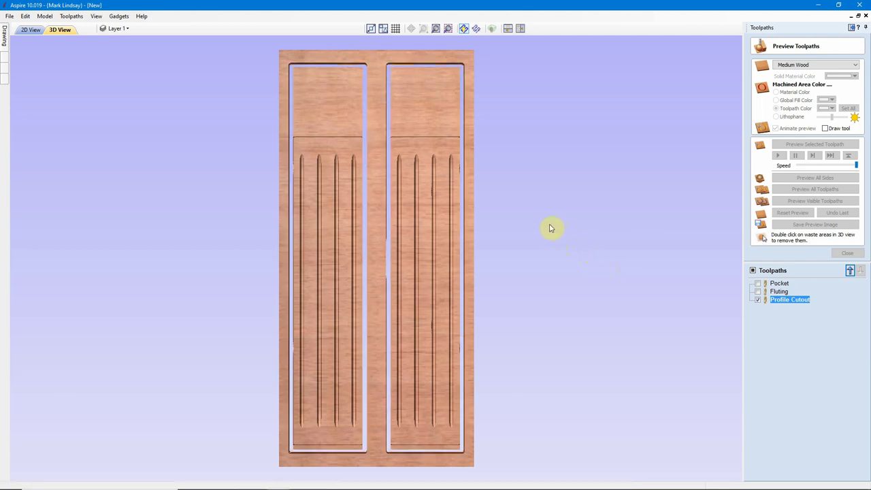
pyautogui.scroll(4, 432, 137)
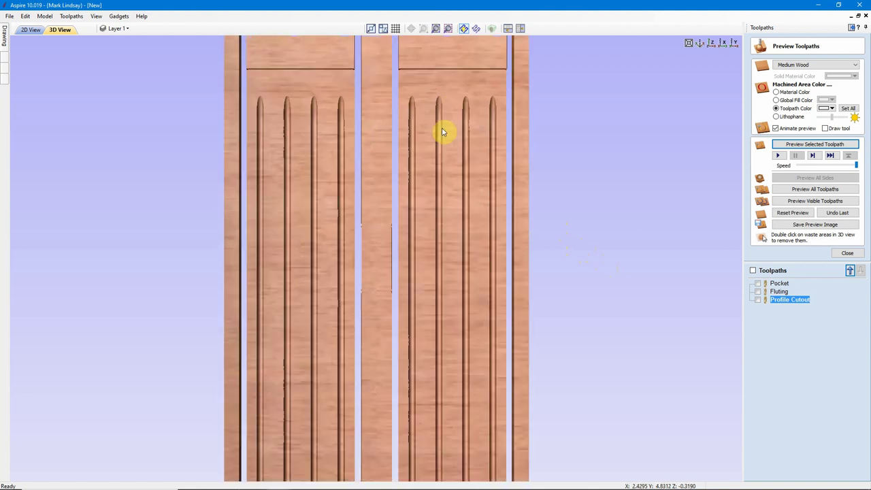
pyautogui.scroll(2, 432, 129)
pyautogui.scroll(-2, 443, 142)
pyautogui.moveTo(447, 74); pyautogui.dragTo(424, 181, button='middle')
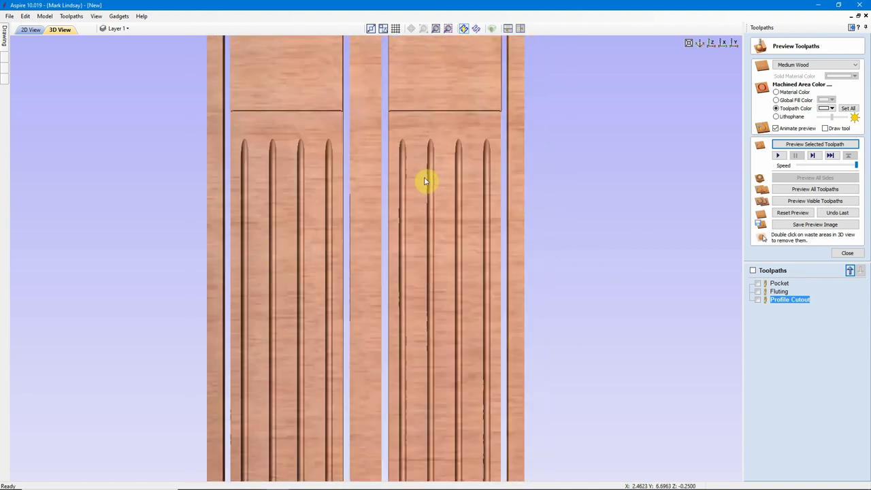
pyautogui.scroll(-3, 417, 214)
pyautogui.scroll(4, 484, 202)
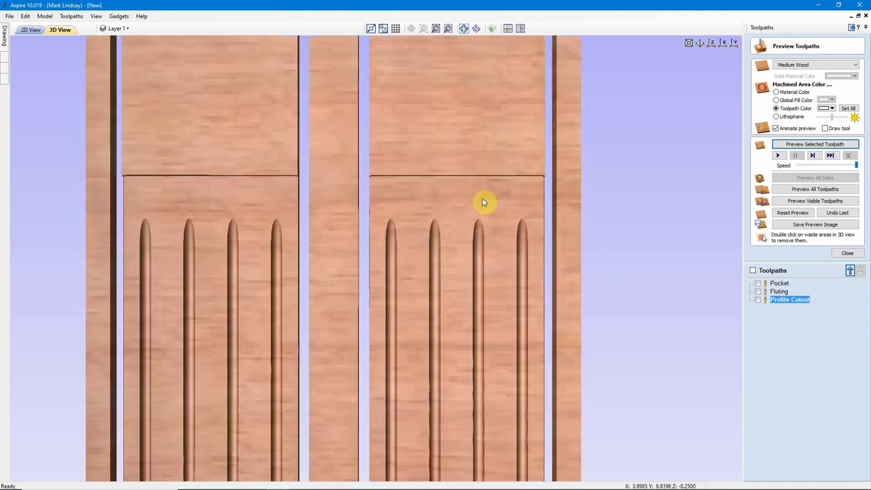
pyautogui.moveTo(502, 195); pyautogui.dragTo(472, 251, button='middle')
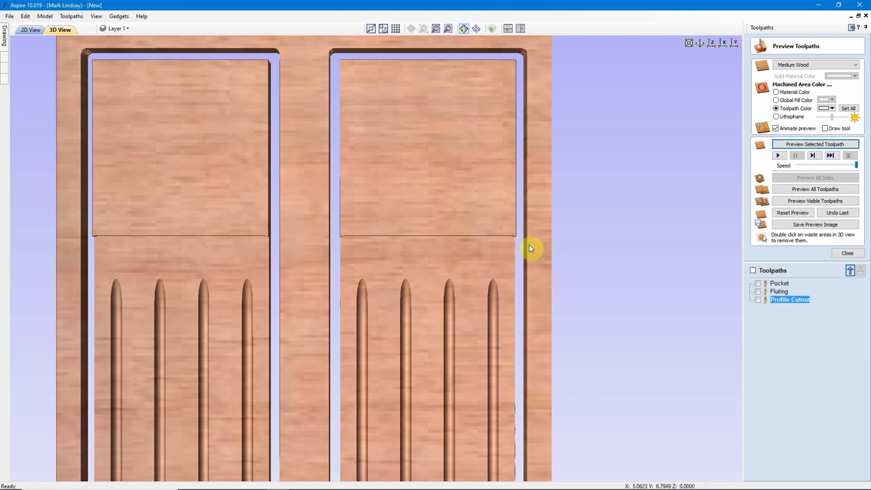
pyautogui.scroll(2, 519, 248)
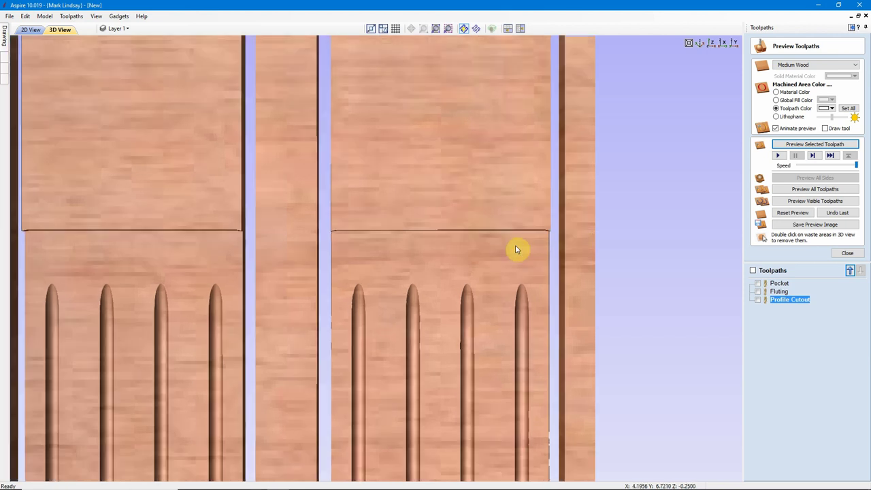
pyautogui.scroll(1, 519, 247)
pyautogui.scroll(1, 555, 244)
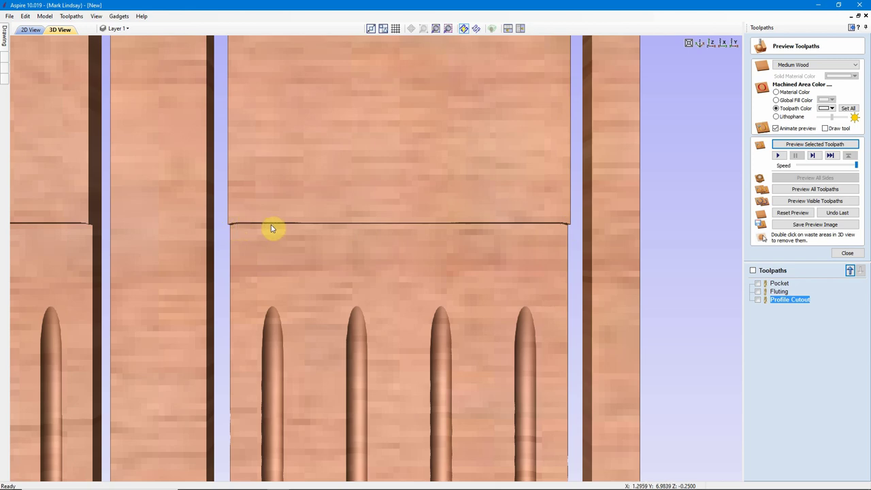
pyautogui.scroll(-4, 584, 224)
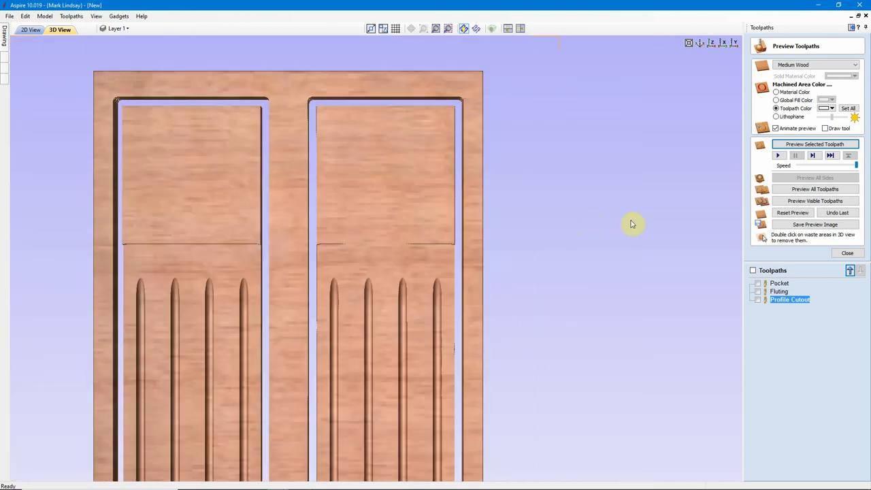
pyautogui.scroll(-1, 634, 217)
pyautogui.scroll(2, 638, 208)
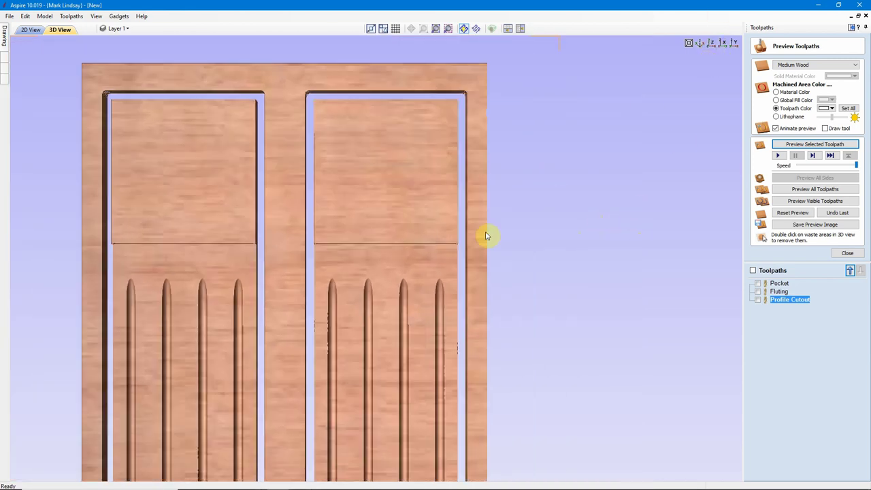
pyautogui.scroll(-3, 489, 239)
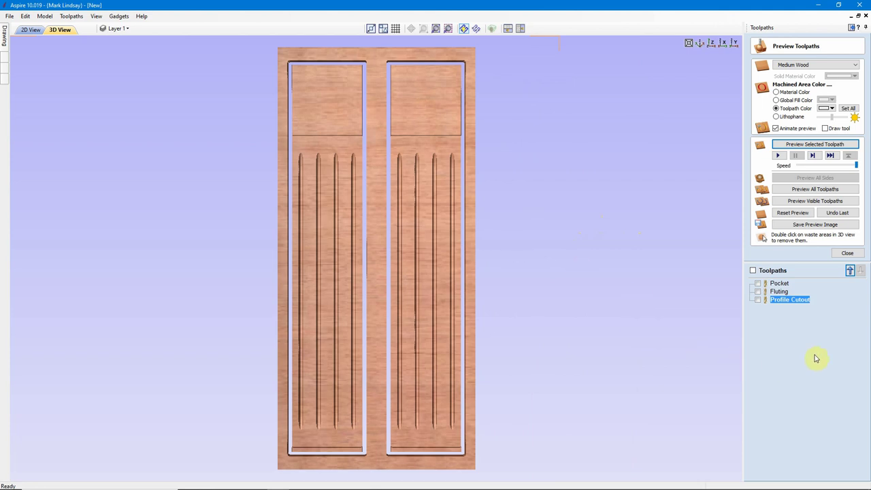
# Reset the simulated board, view it from the top, and select the left pocket rectangle in 2D.
pyautogui.click(793, 212)
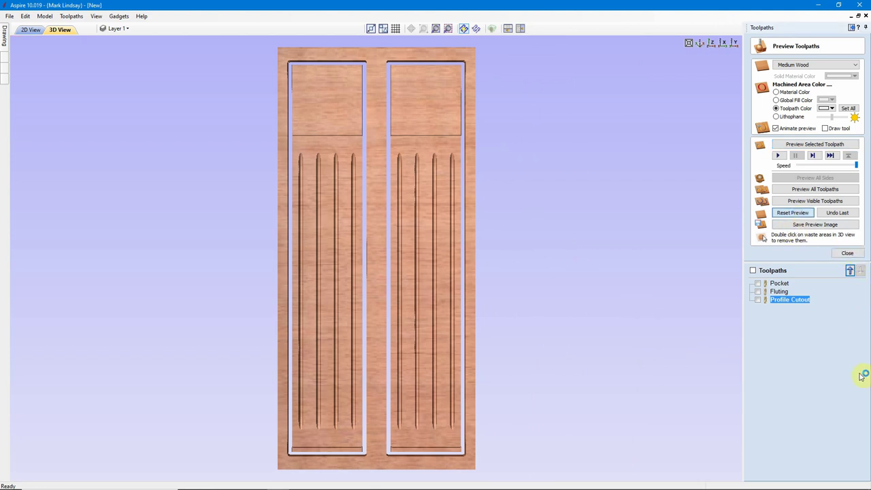
pyautogui.click(847, 252)
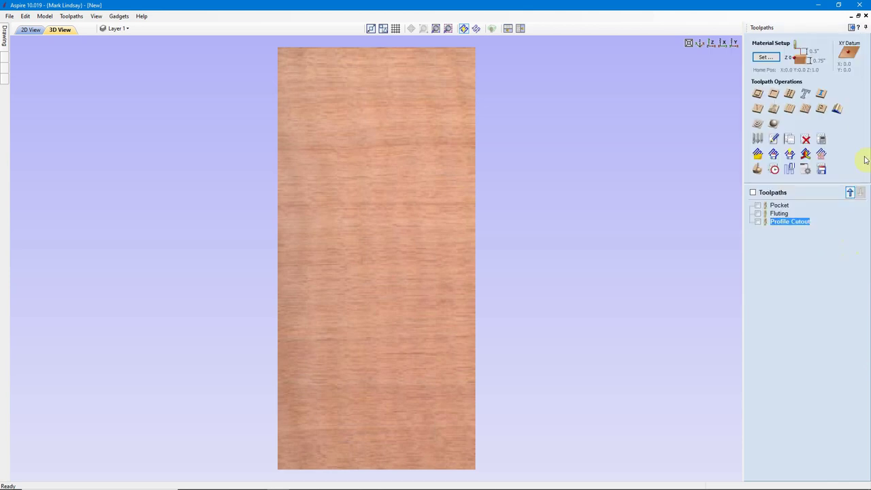
pyautogui.click(852, 28)
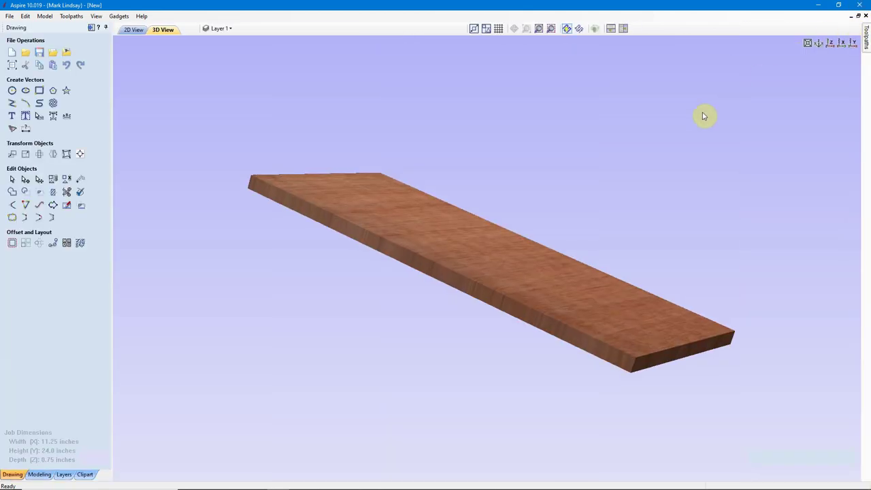
pyautogui.click(830, 44)
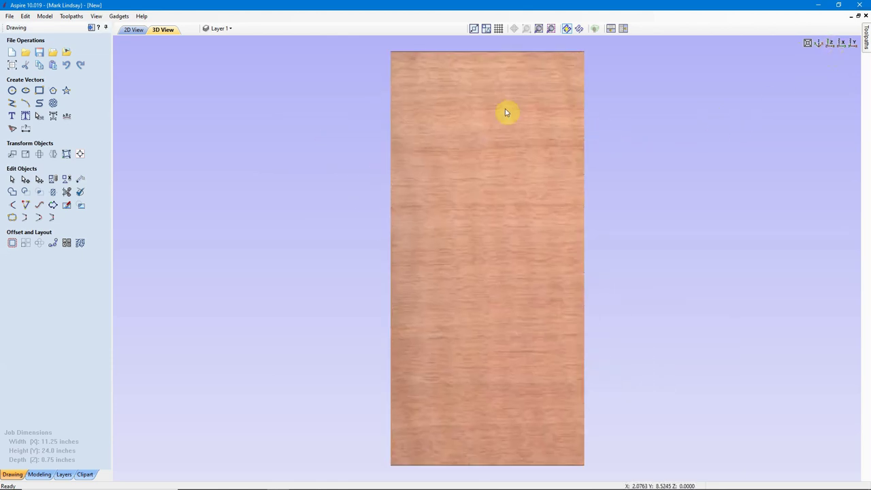
pyautogui.click(134, 29)
pyautogui.click(454, 152)
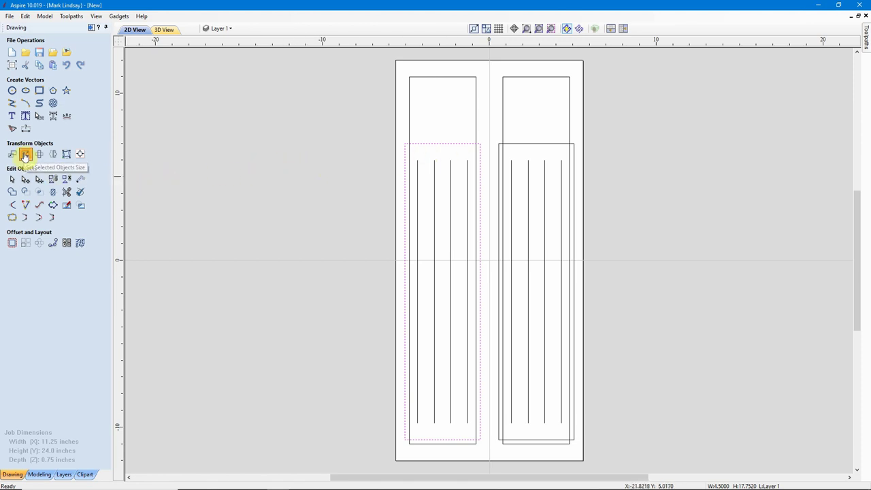
# Change the left pocket rectangle's width from 4.5 to 5 inches.
pyautogui.click(25, 155)
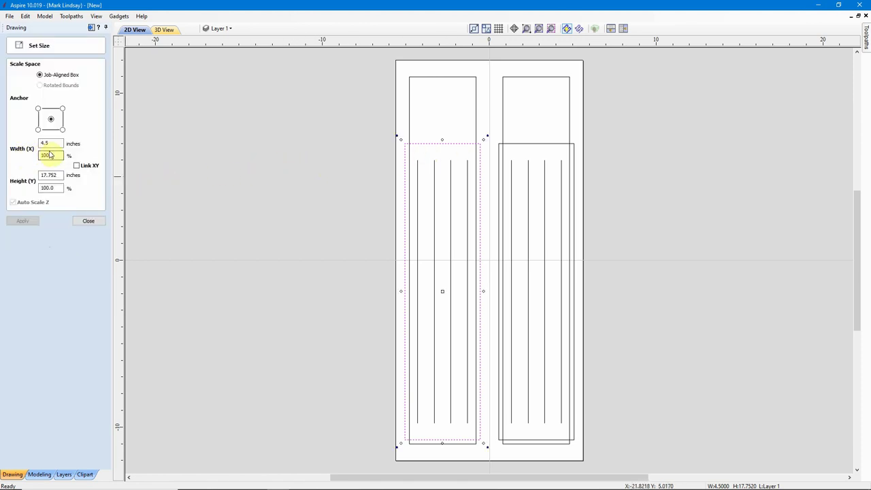
pyautogui.click(44, 143)
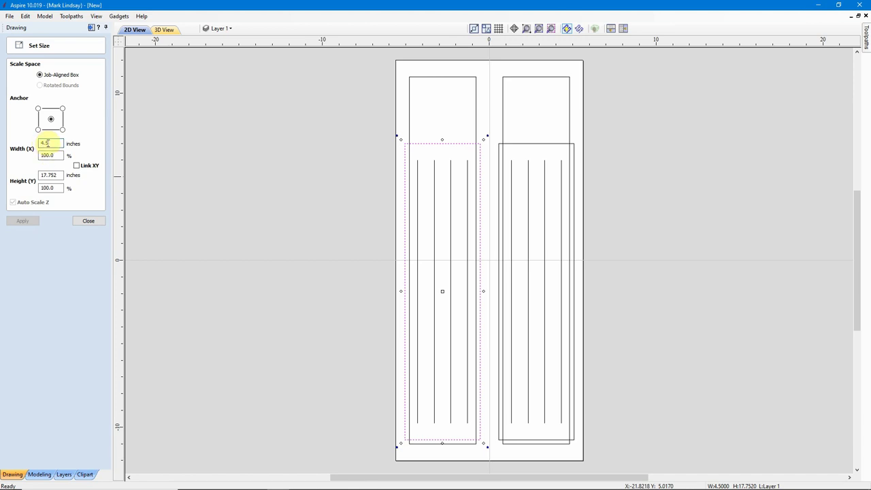
pyautogui.click(76, 166)
pyautogui.moveTo(56, 144); pyautogui.dragTo(35, 142)
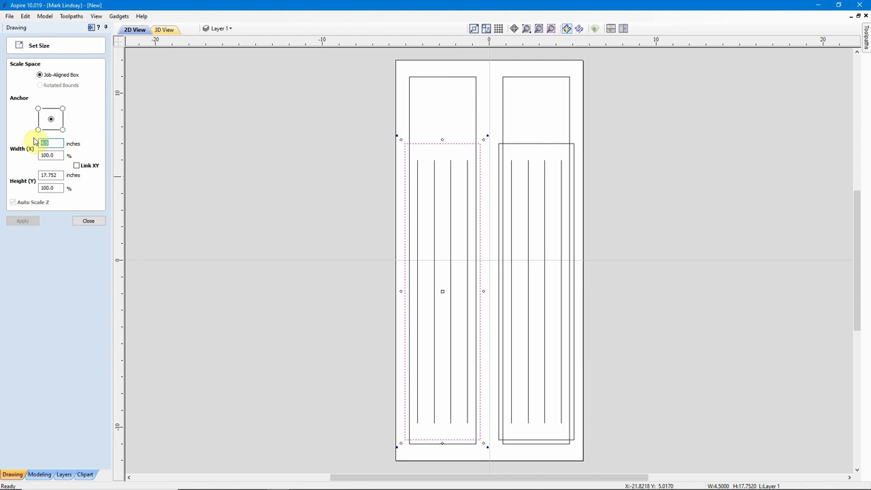
pyautogui.write('5')
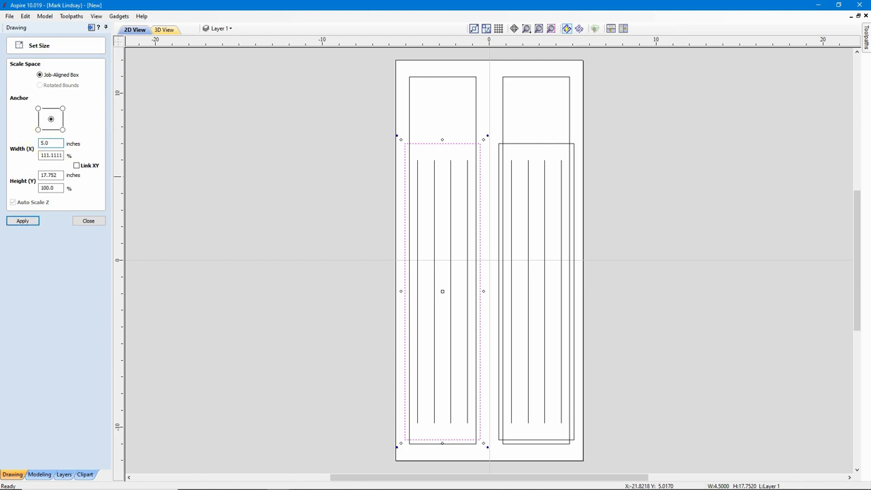
pyautogui.click(22, 221)
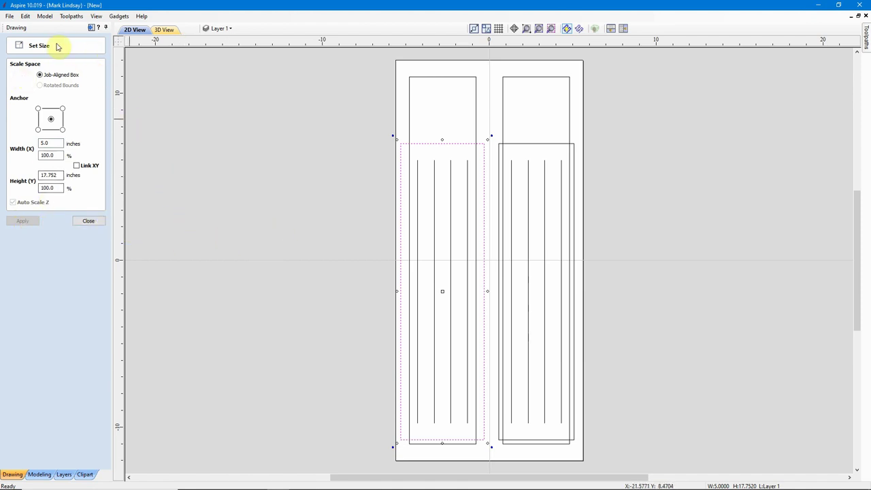
# Resize the right pocket rectangle to 5.0 inches wide and close the sizing tool.
pyautogui.click(548, 144)
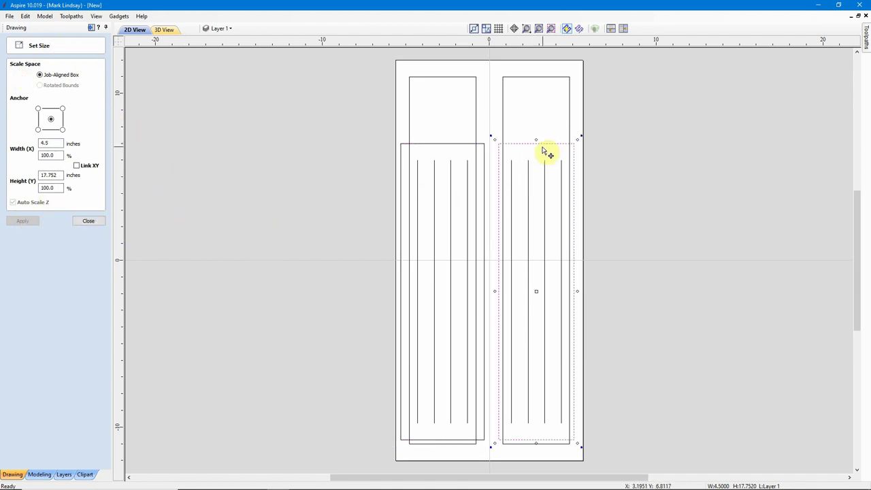
pyautogui.doubleClick(46, 143)
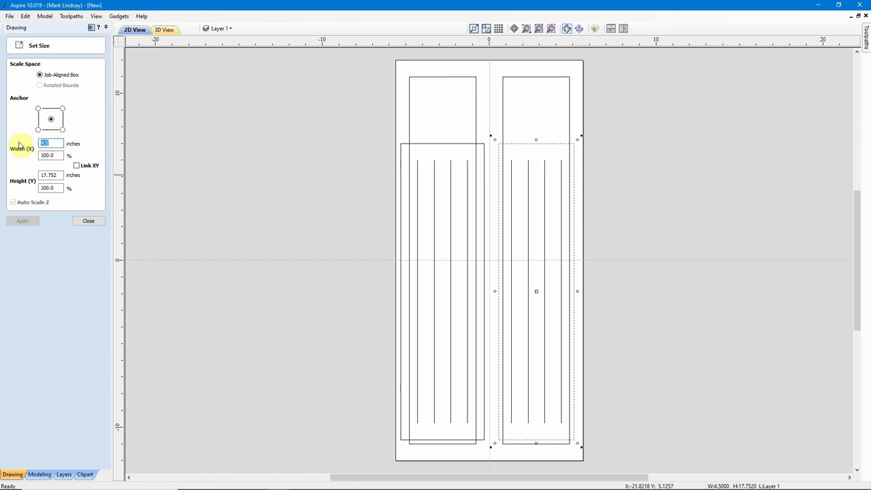
pyautogui.write('5.0')
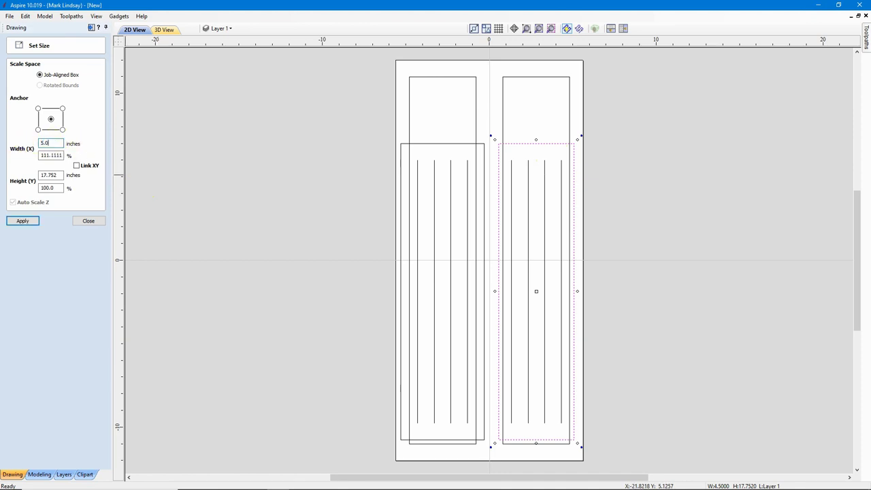
pyautogui.click(19, 221)
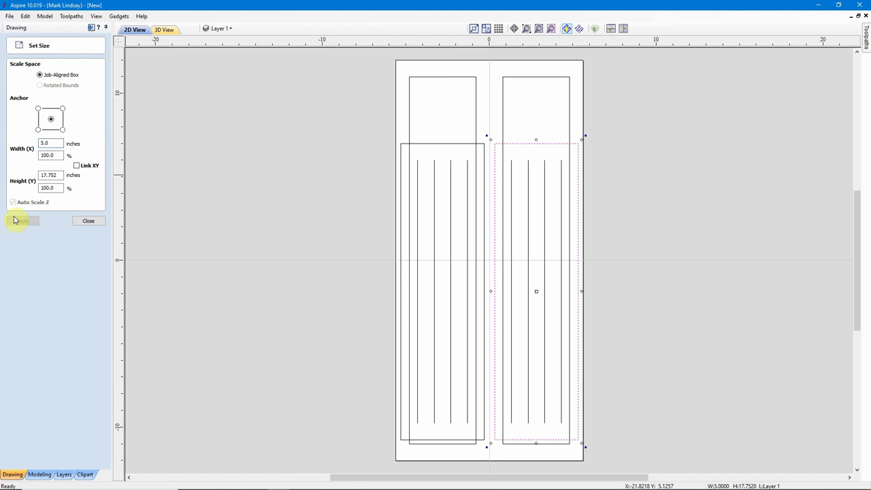
pyautogui.click(89, 224)
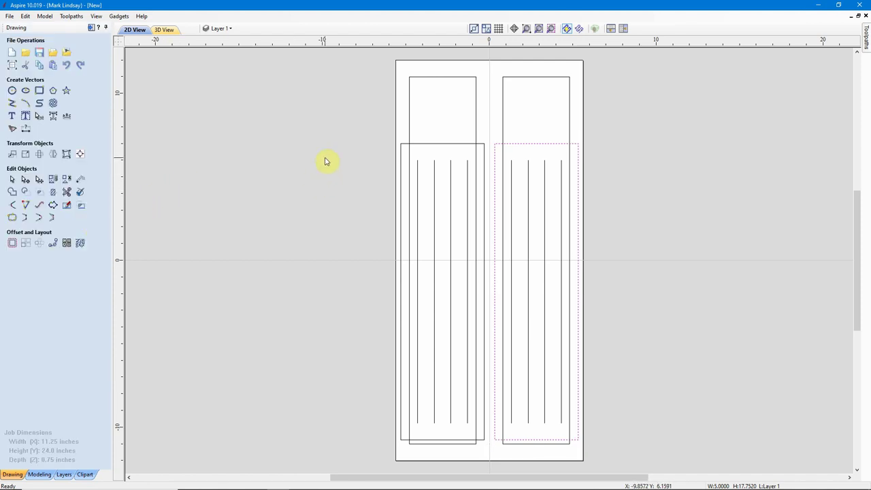
pyautogui.click(326, 156)
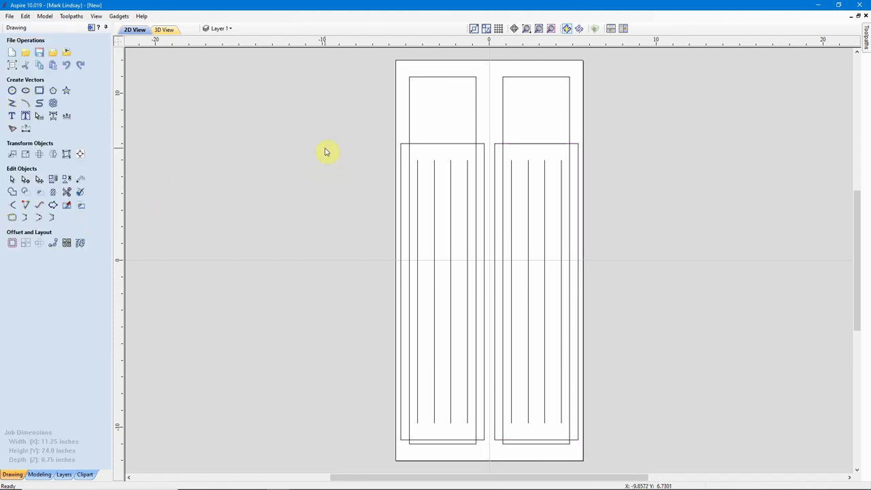
# Reopen the Pocket toolpath and recalculate it for the 5-inch-wide rectangles.
pyautogui.click(91, 30)
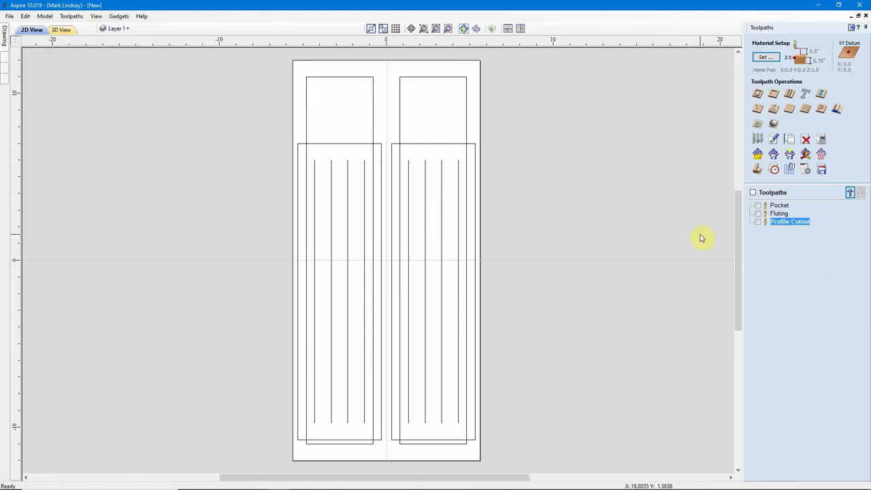
pyautogui.click(780, 206)
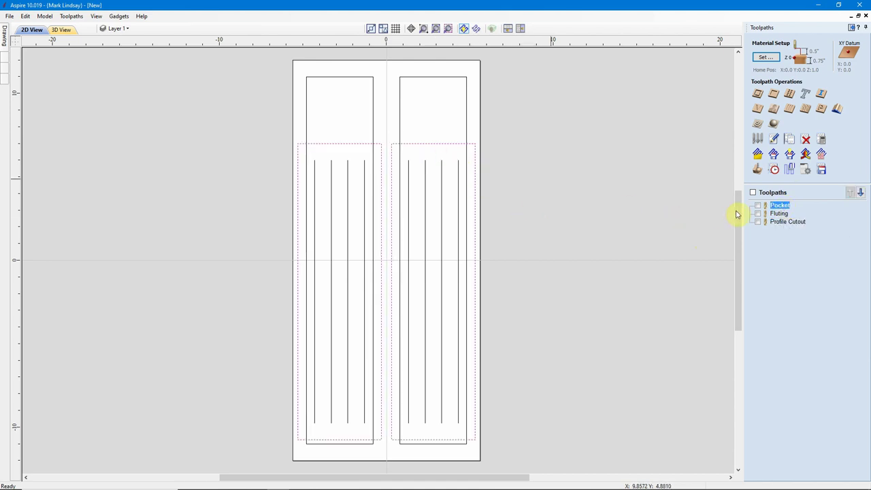
pyautogui.doubleClick(781, 206)
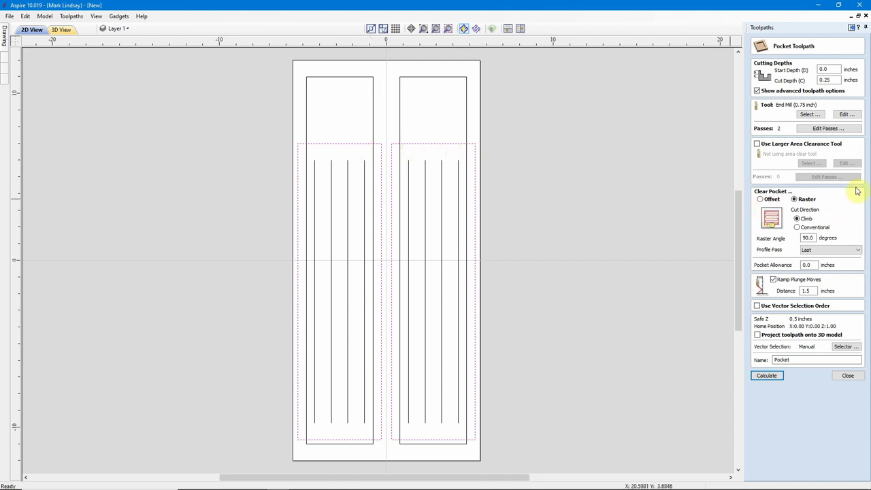
pyautogui.click(769, 376)
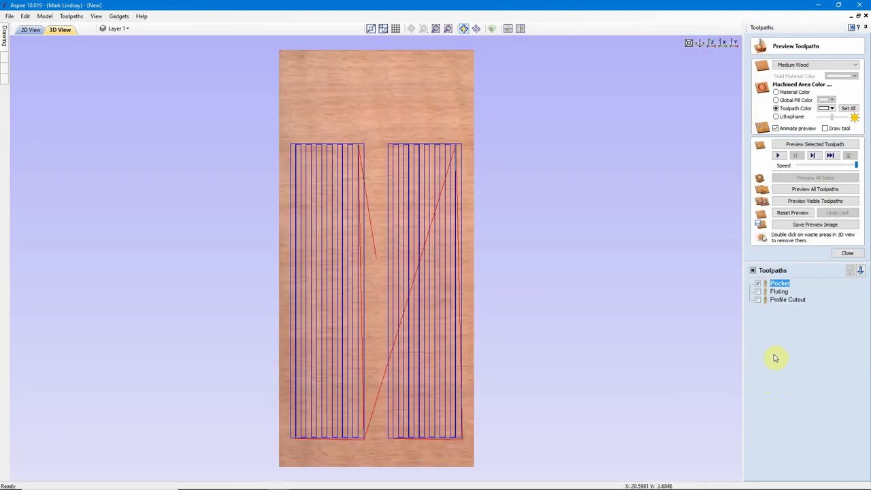
# Hide the Pocket lines, preview all toolpaths, and remove the waste to free both panels.
pyautogui.click(759, 286)
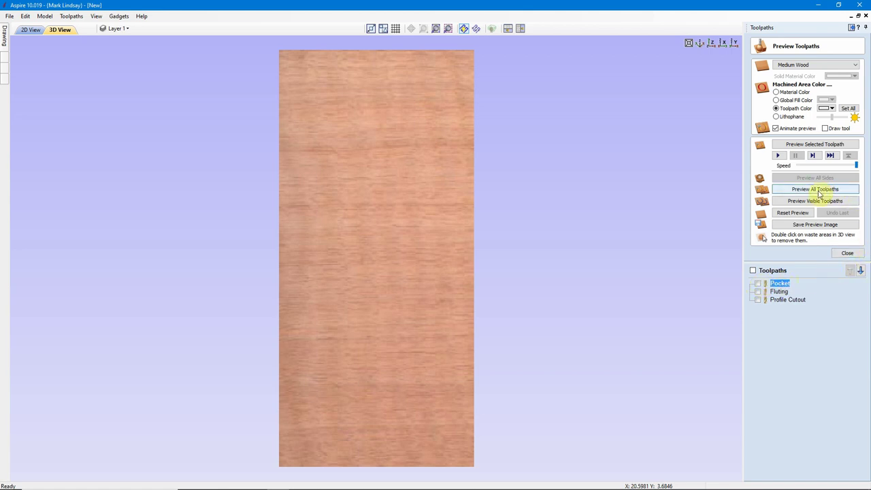
pyautogui.click(819, 191)
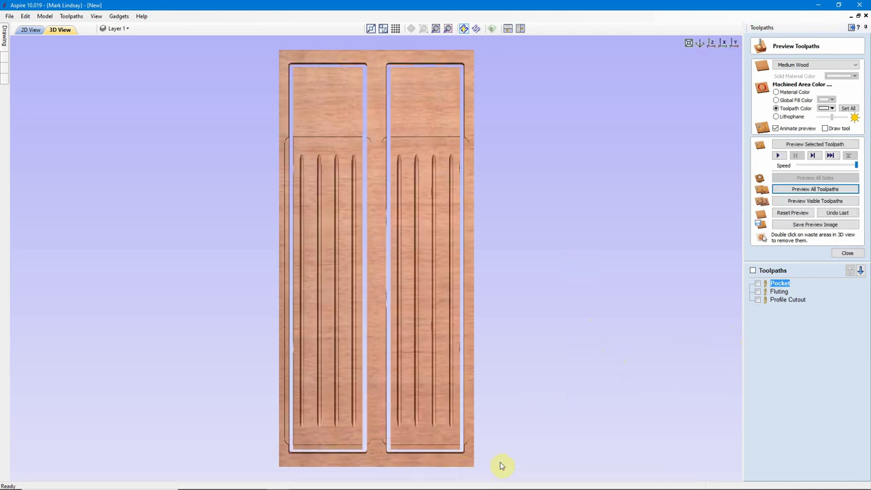
pyautogui.moveTo(502, 465); pyautogui.dragTo(529, 472, button='middle')
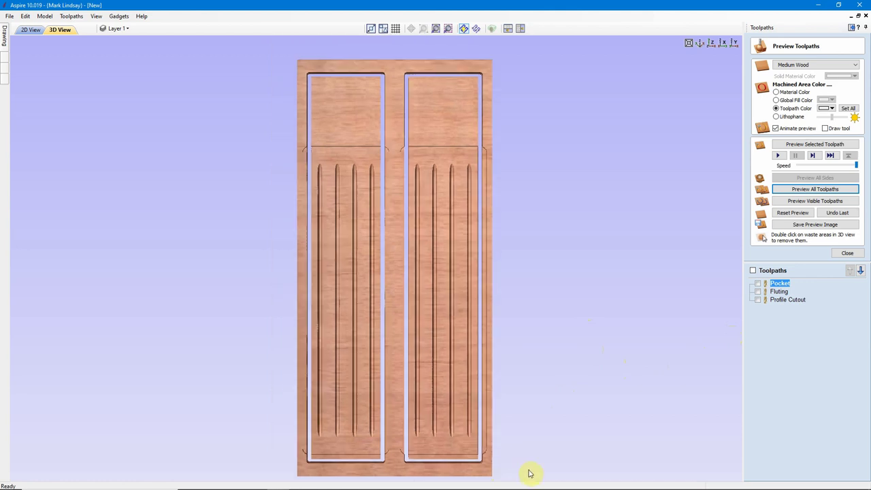
pyautogui.moveTo(529, 473); pyautogui.dragTo(456, 404)
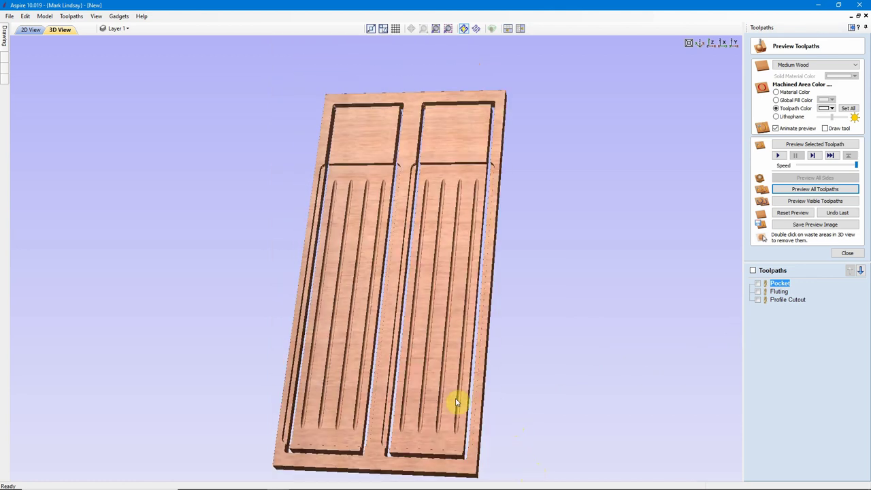
pyautogui.doubleClick(382, 398)
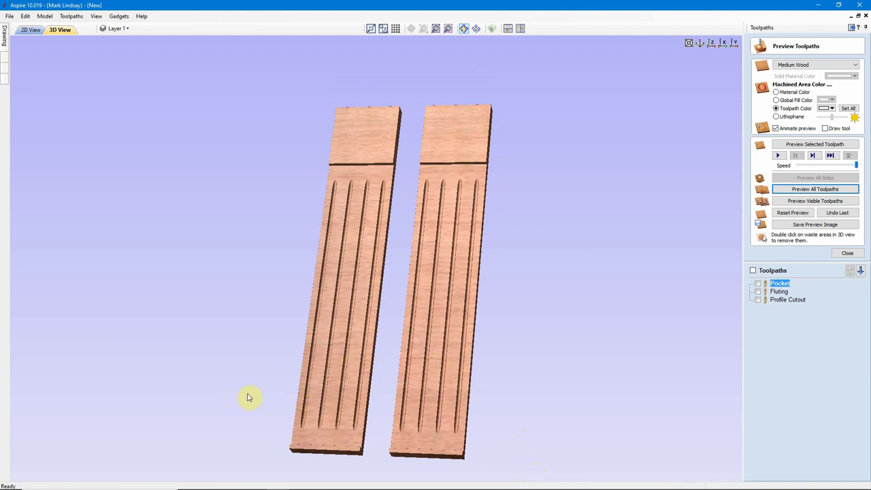
pyautogui.moveTo(252, 399); pyautogui.dragTo(470, 292)
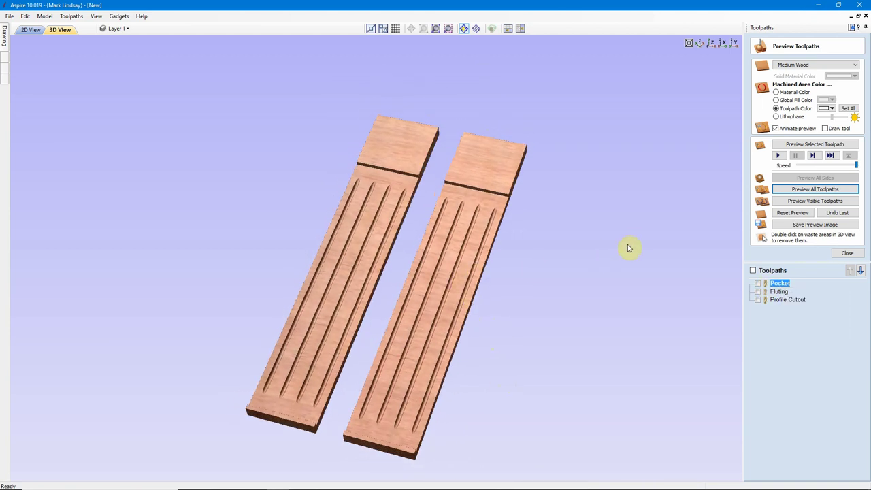
pyautogui.moveTo(597, 238); pyautogui.dragTo(524, 243)
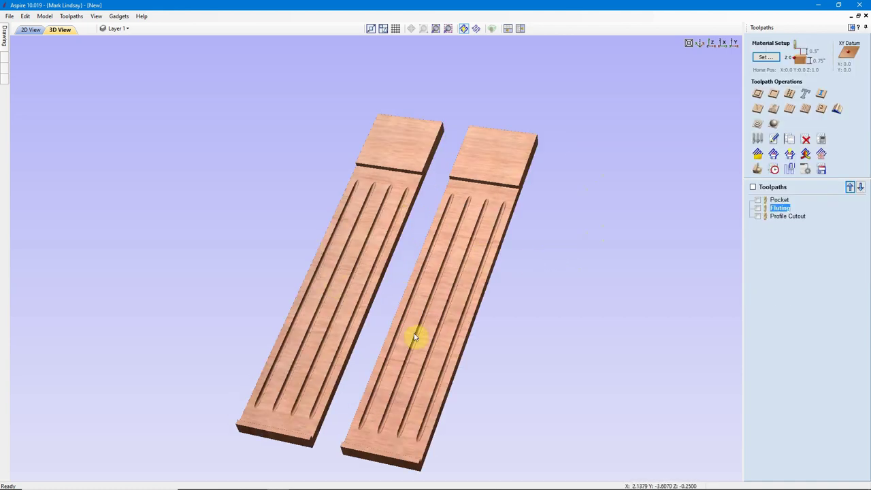
pyautogui.moveTo(414, 336); pyautogui.dragTo(383, 184)
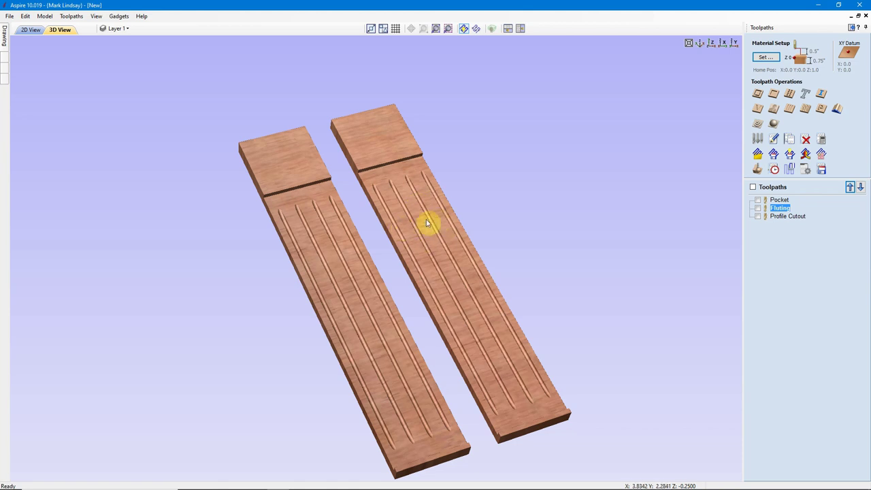
pyautogui.moveTo(427, 224); pyautogui.dragTo(680, 269)
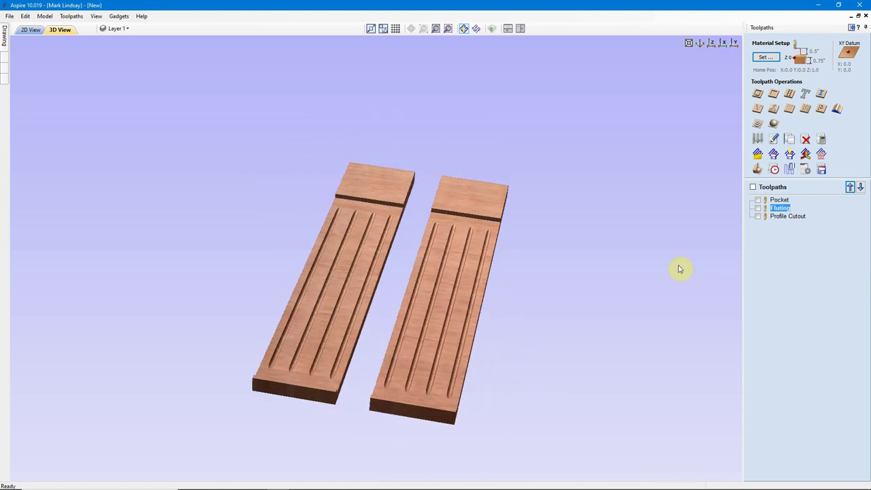
pyautogui.click(711, 44)
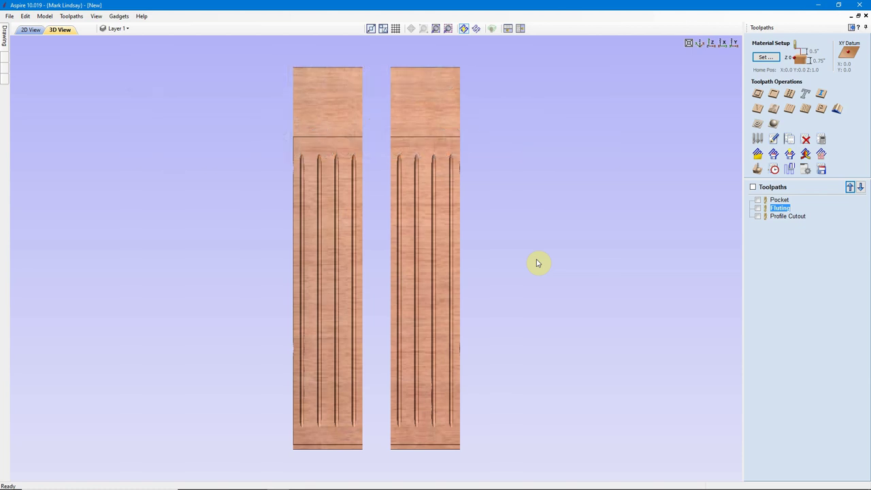
pyautogui.moveTo(522, 406); pyautogui.dragTo(505, 189)
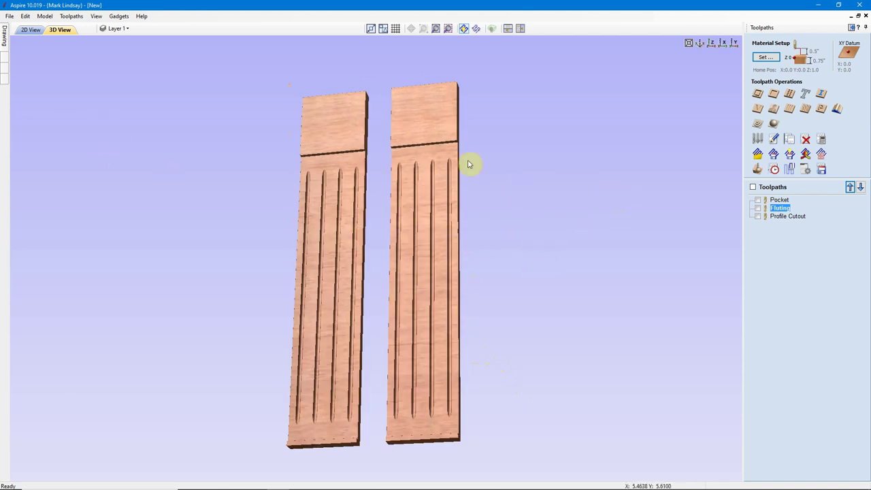
pyautogui.moveTo(469, 164); pyautogui.dragTo(526, 193)
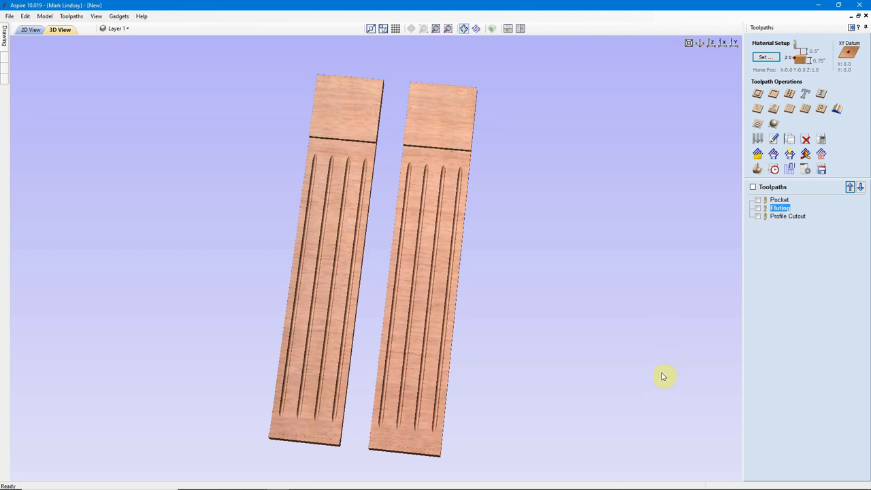
pyautogui.moveTo(663, 377); pyautogui.dragTo(510, 300)
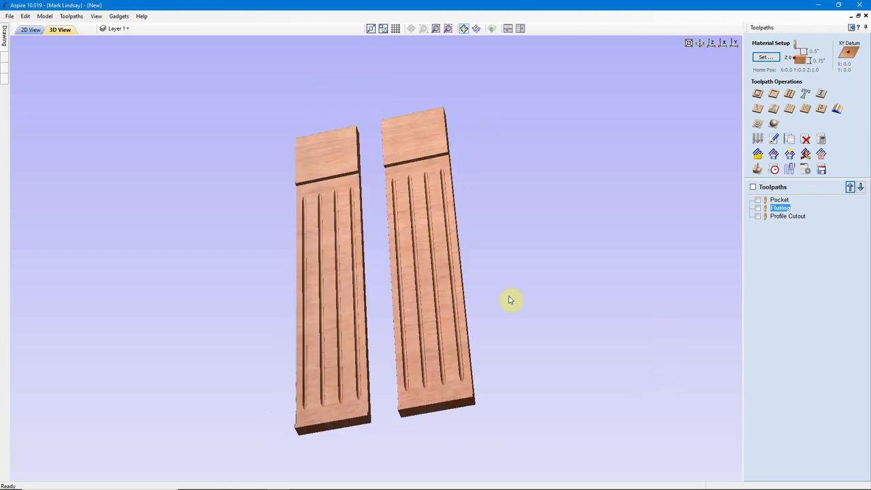